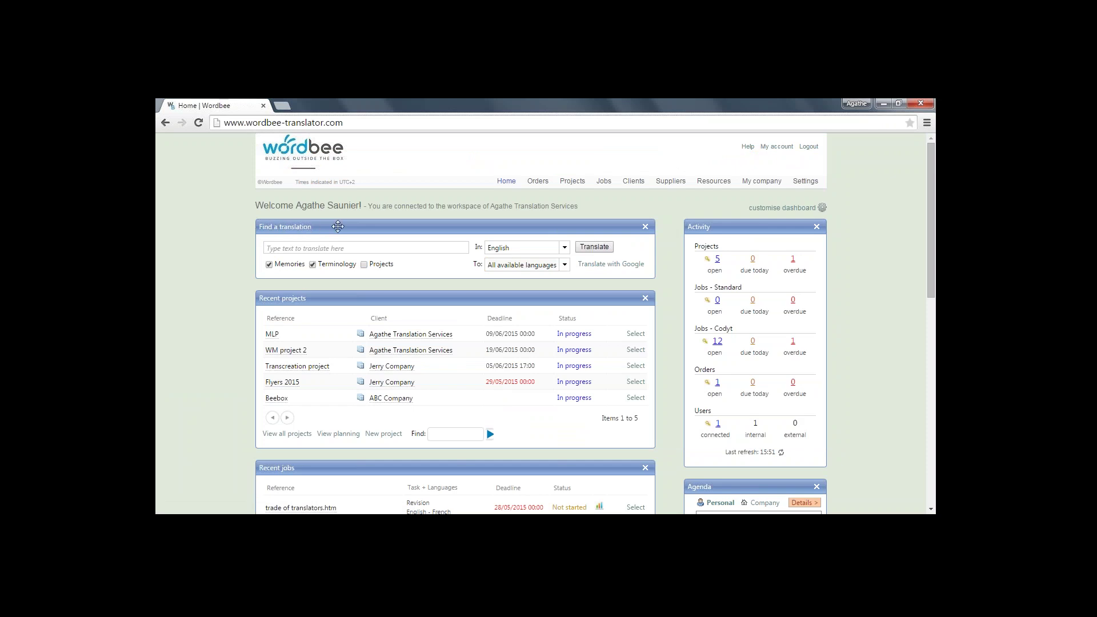
left_click(372, 249)
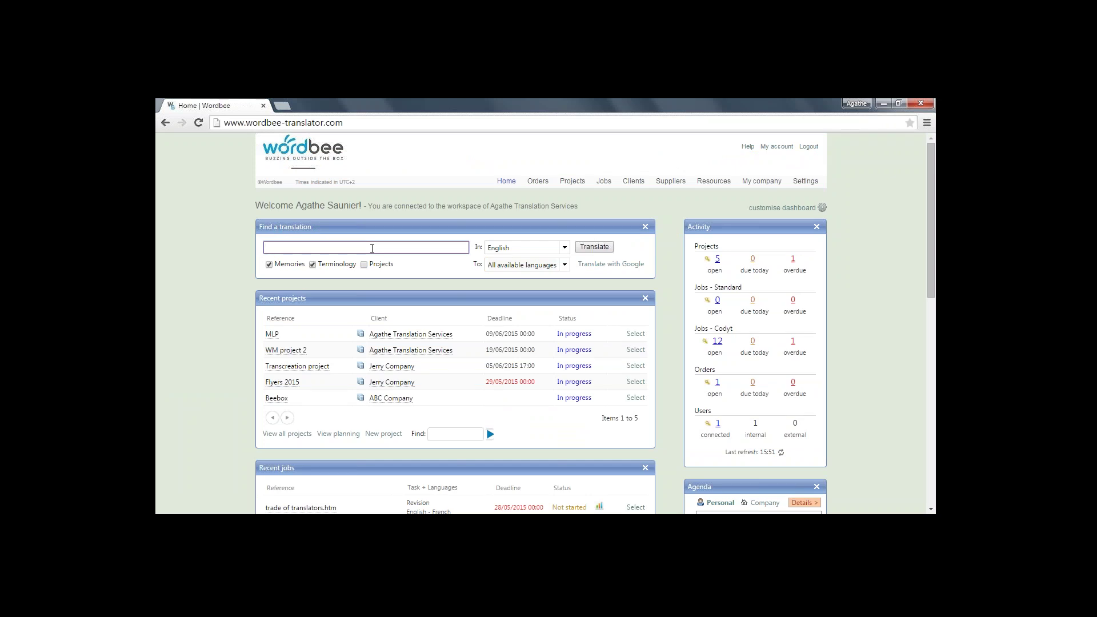
type("technology")
left_click(363, 266)
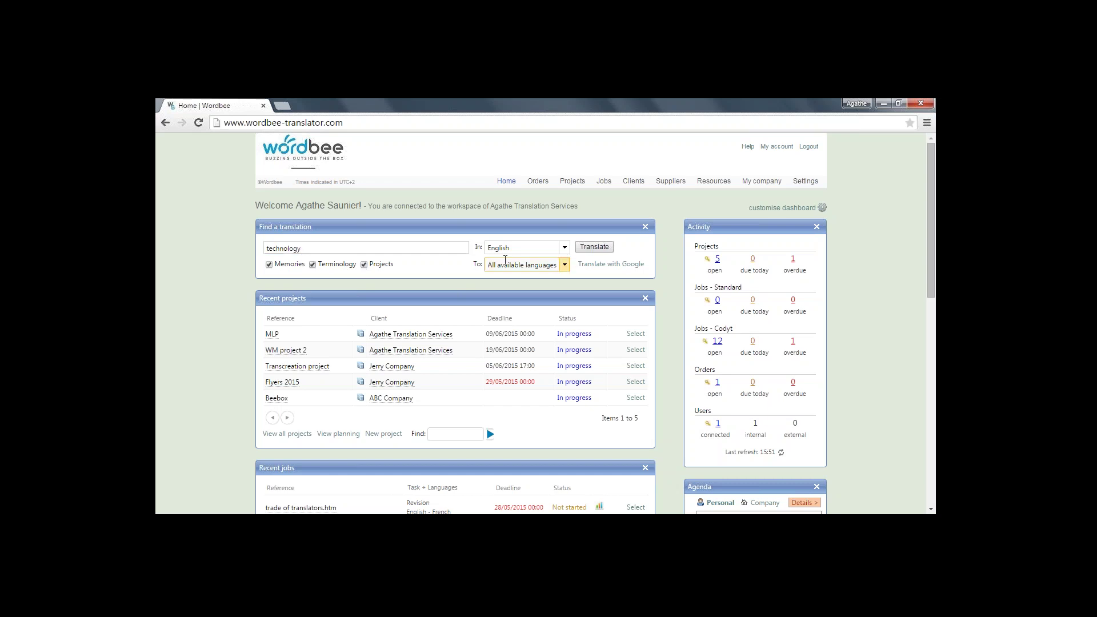
left_click(566, 265)
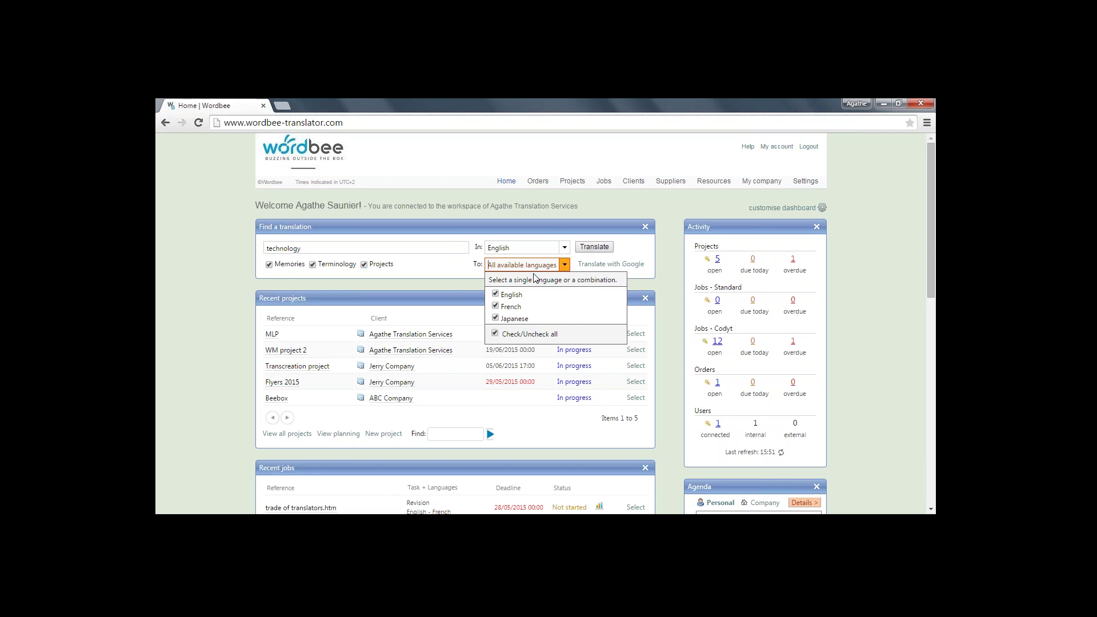
left_click(508, 263)
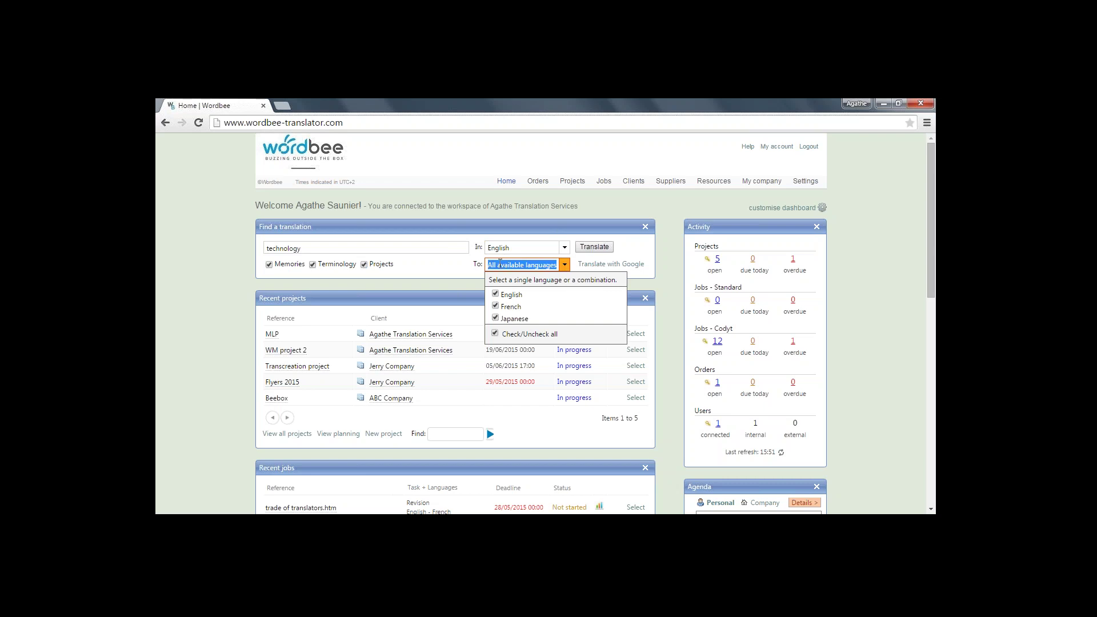
left_click(631, 251)
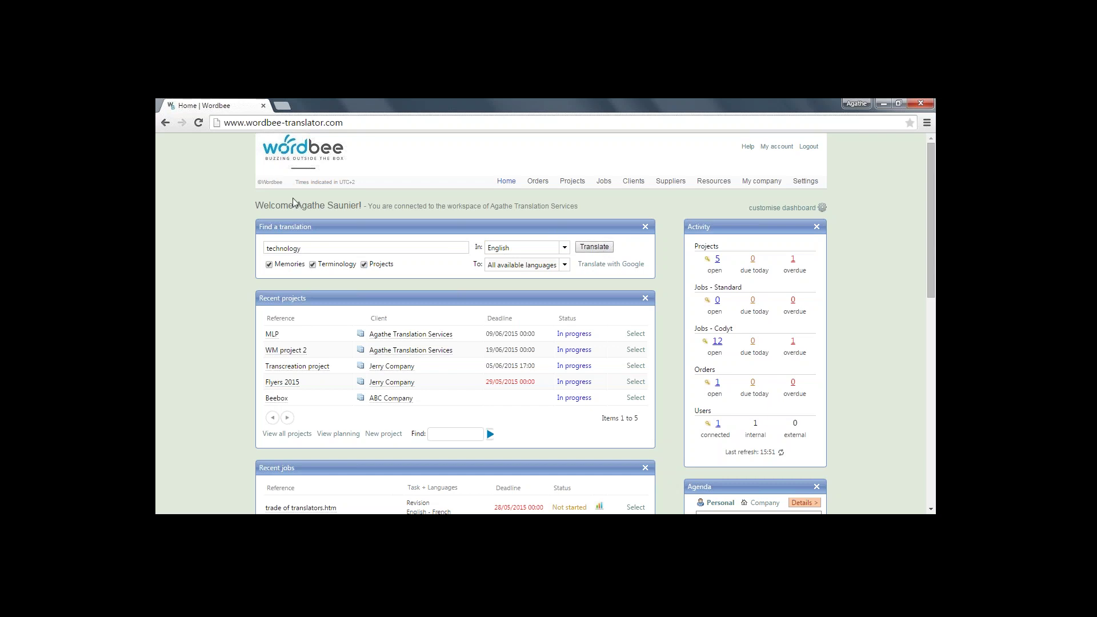
left_click_drag(309, 247, 258, 247)
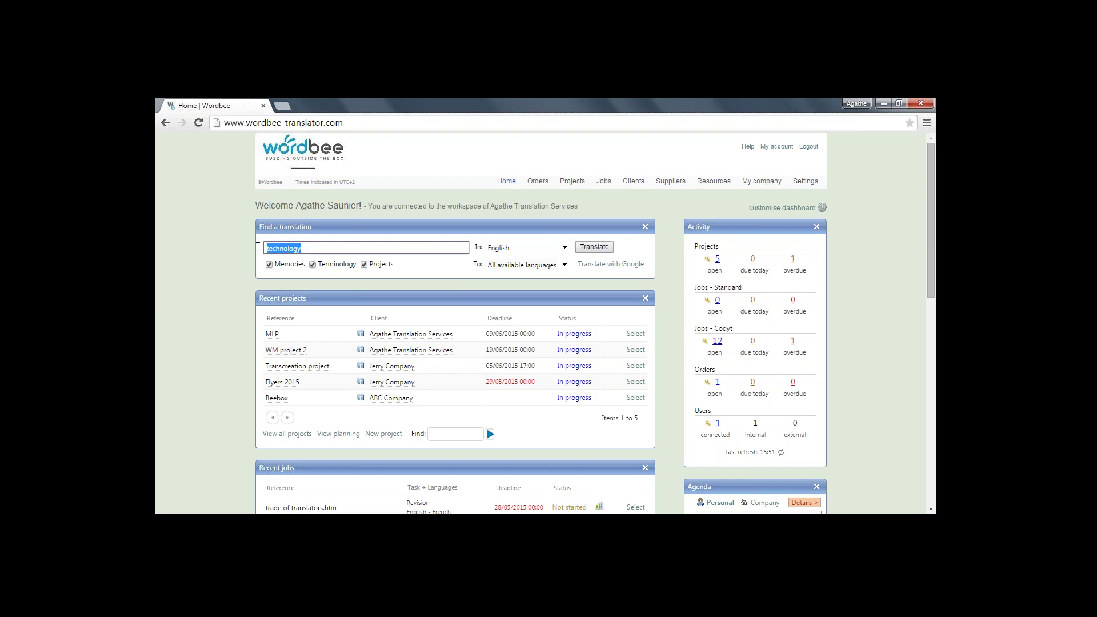
key("BackSpace")
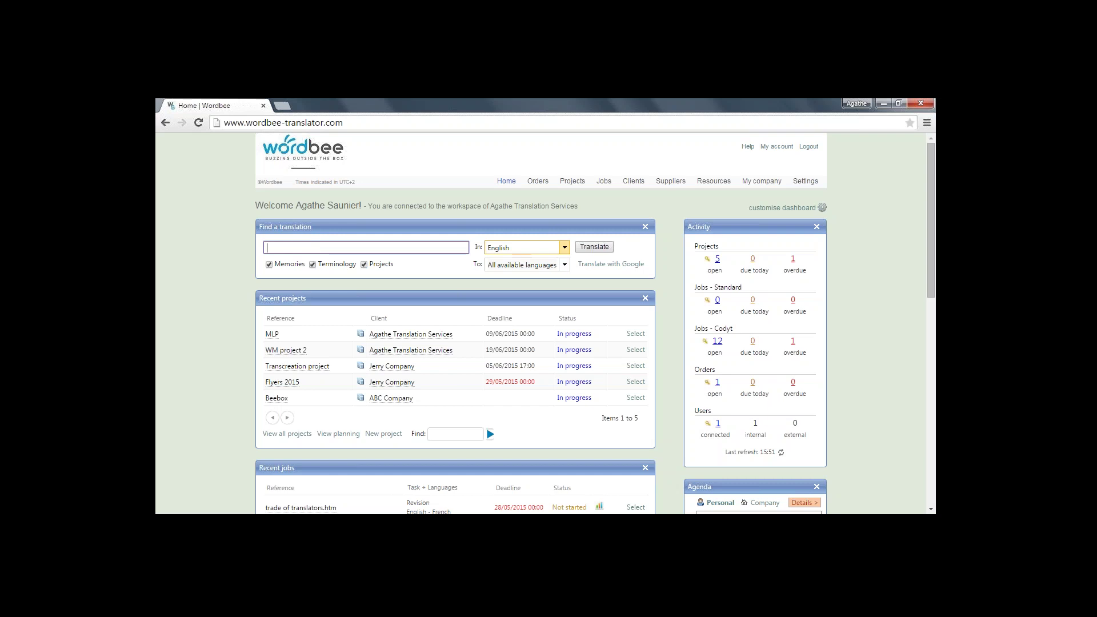
Open the full translation search page, search "technology" from English into all available languages, and look through the results
left_click(595, 248)
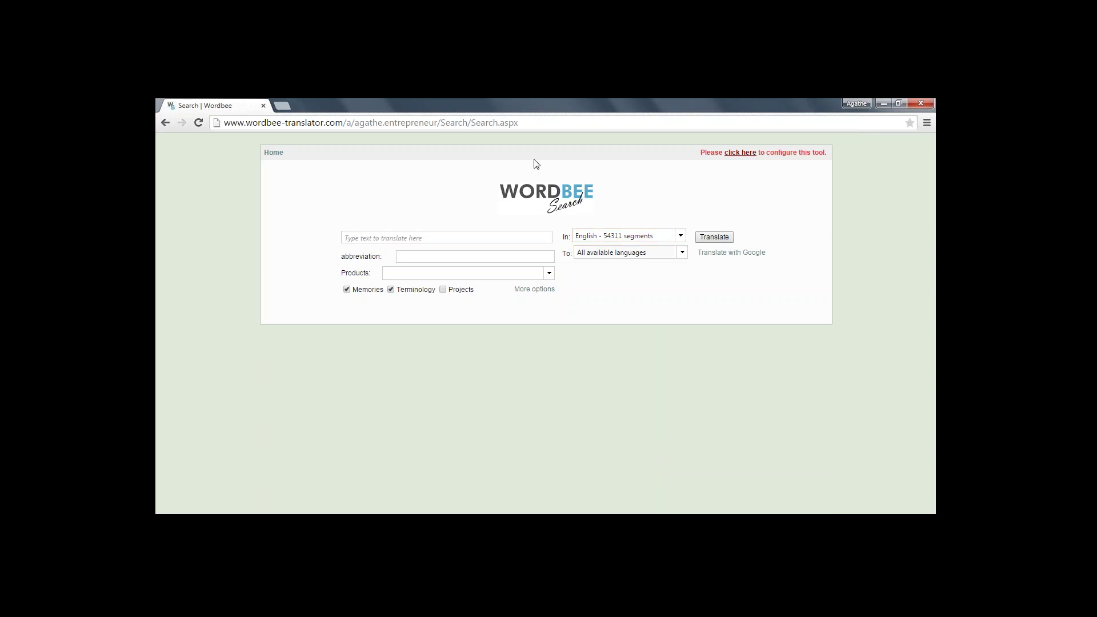
left_click(358, 236)
type("technology")
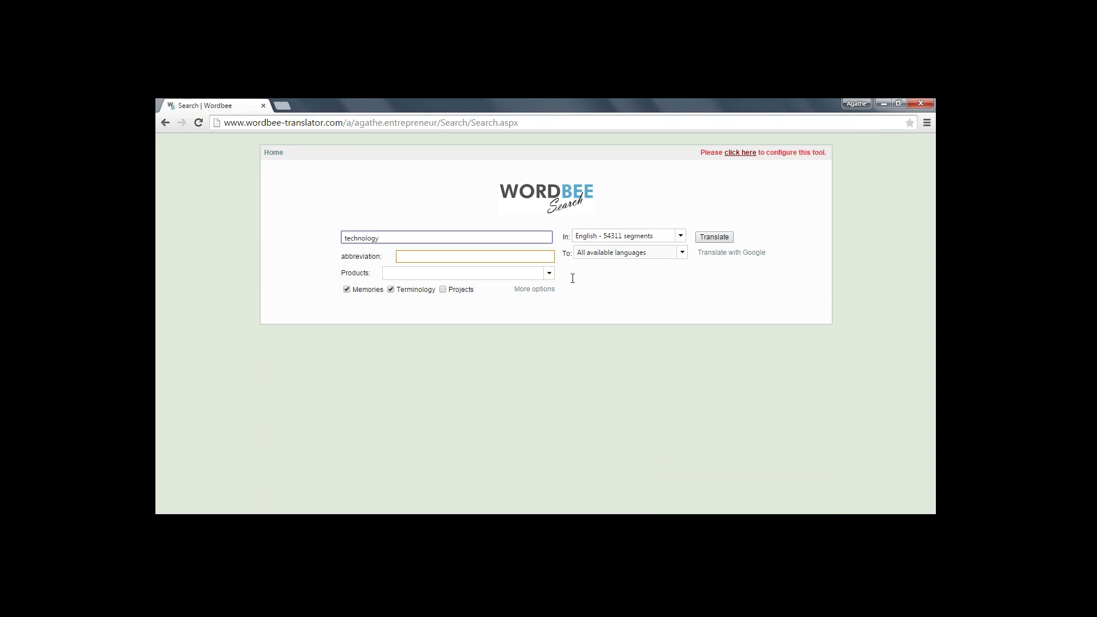
left_click(716, 238)
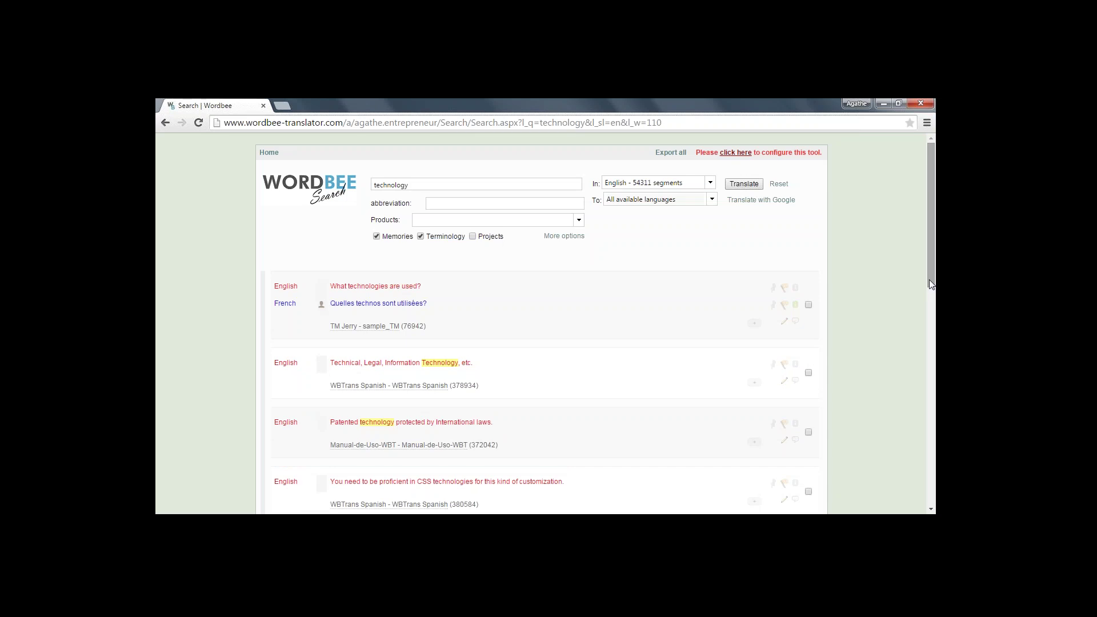
left_click_drag(930, 284, 931, 400)
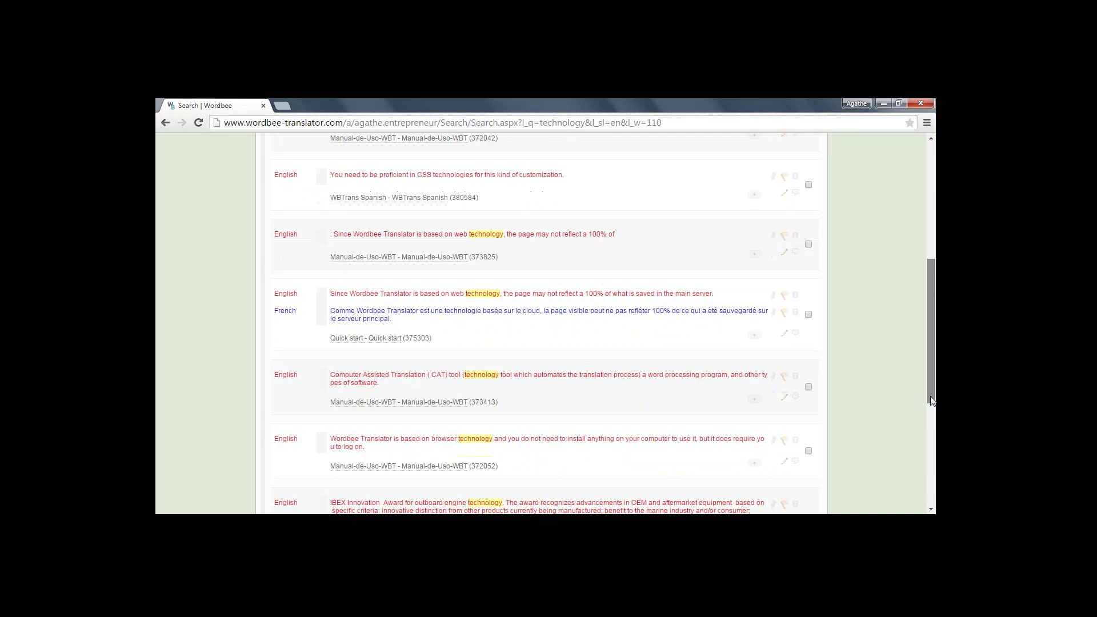
left_click_drag(931, 394, 929, 278)
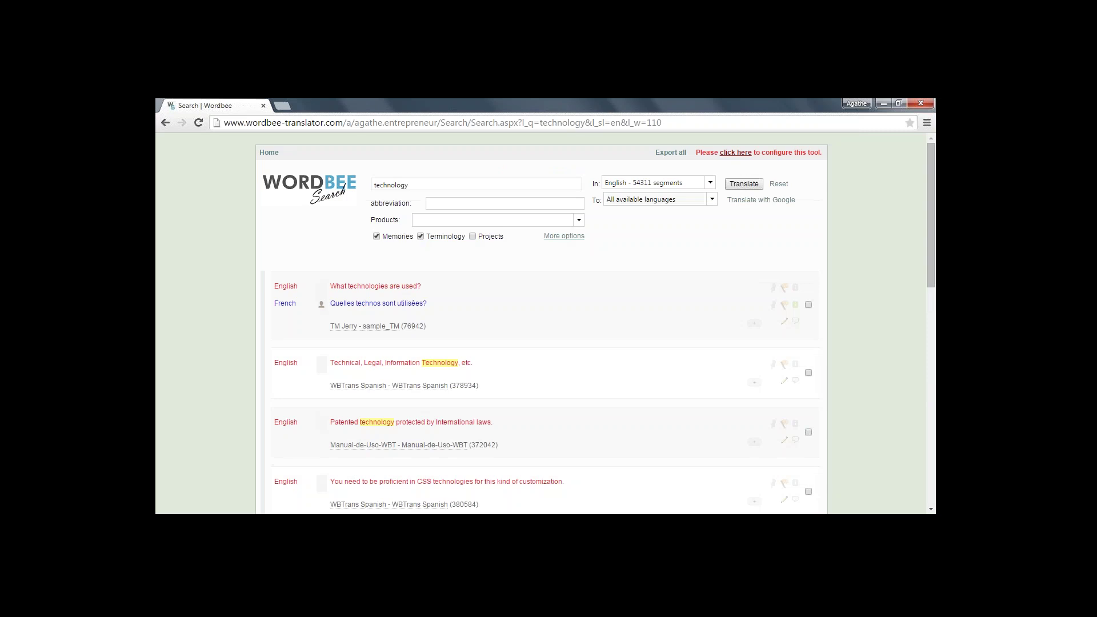
Show the additional search options and examine the status, bookmark, comment, author, time and label filters
left_click(418, 186)
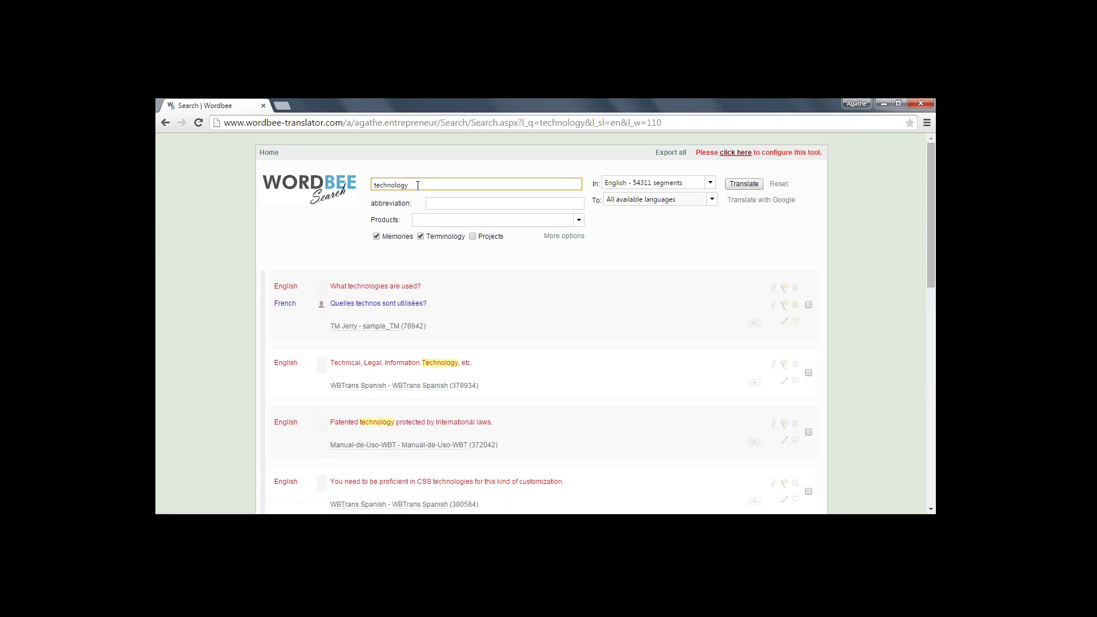
left_click(419, 212)
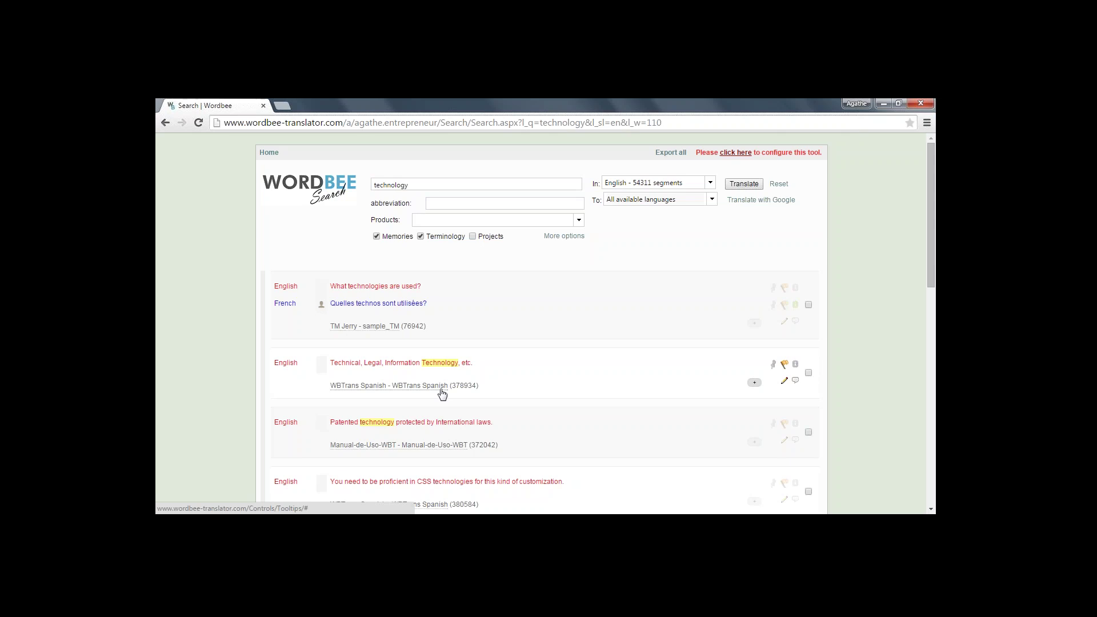
left_click(565, 237)
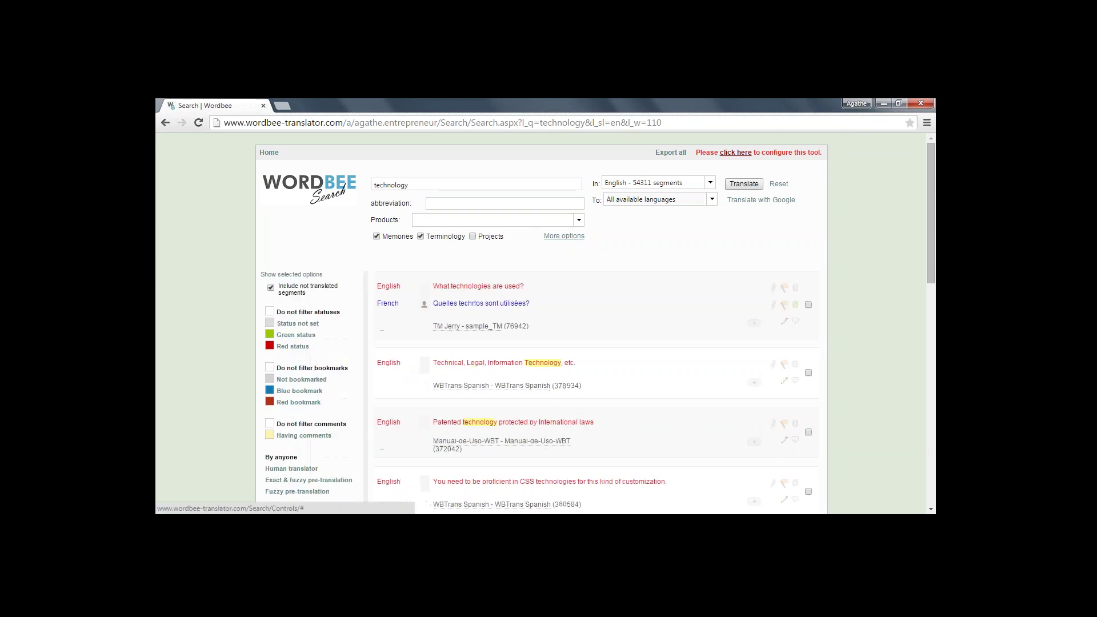
left_click(366, 293)
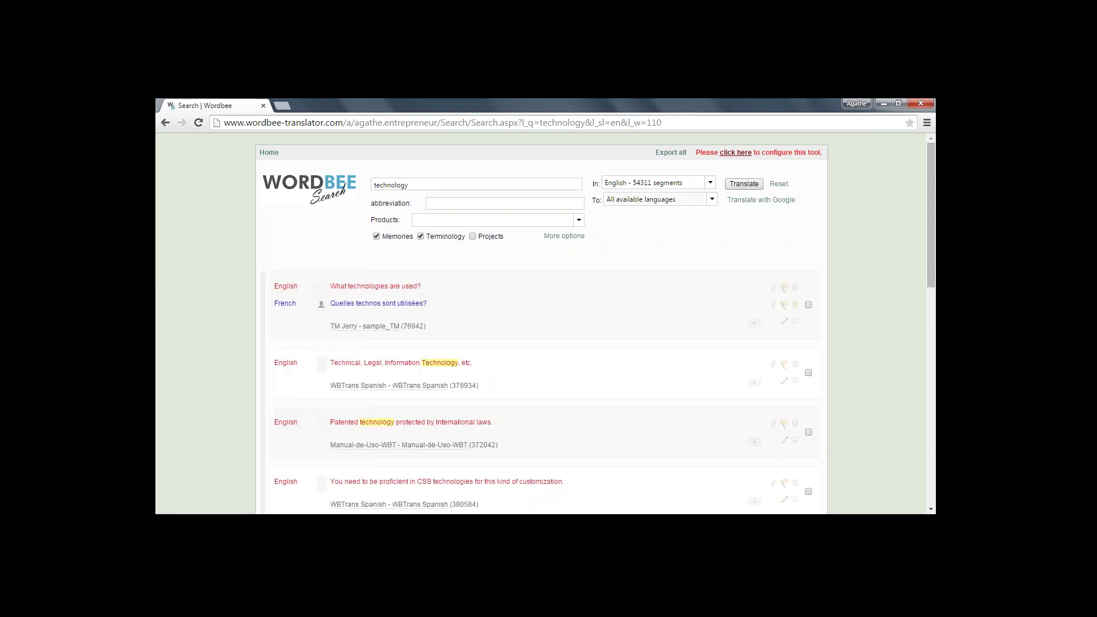
left_click(264, 296)
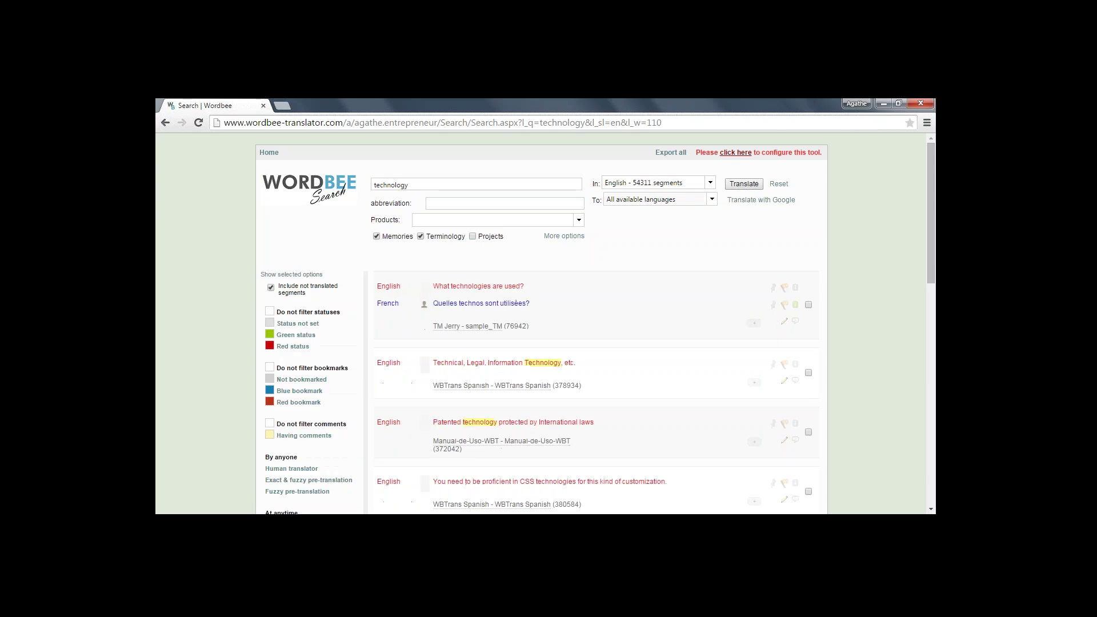
left_click_drag(931, 277, 932, 303)
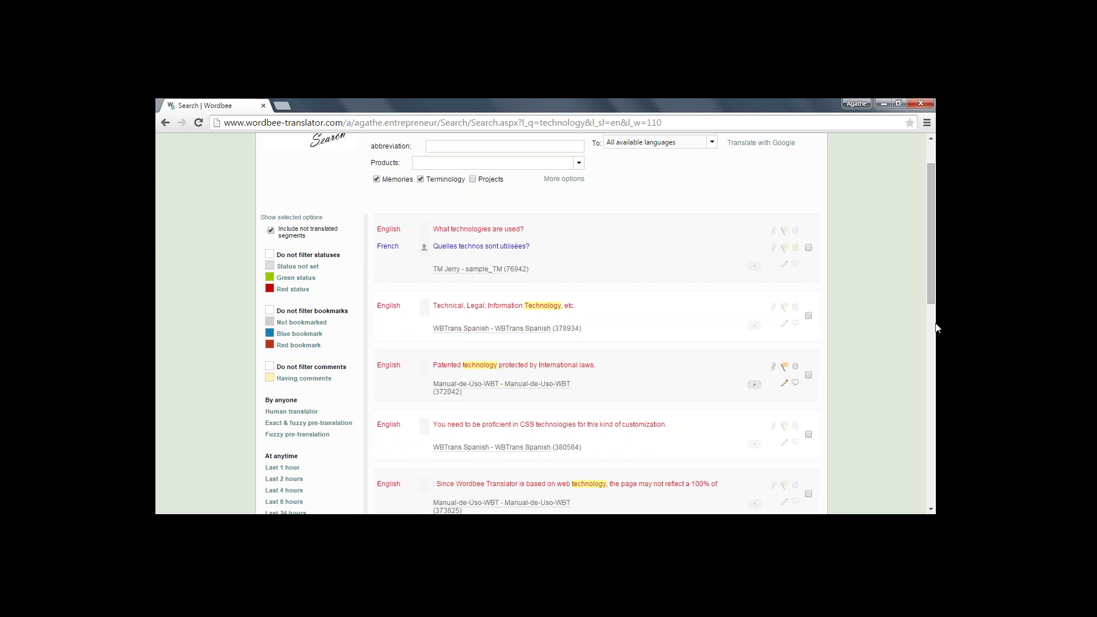
left_click_drag(933, 293, 832, 348)
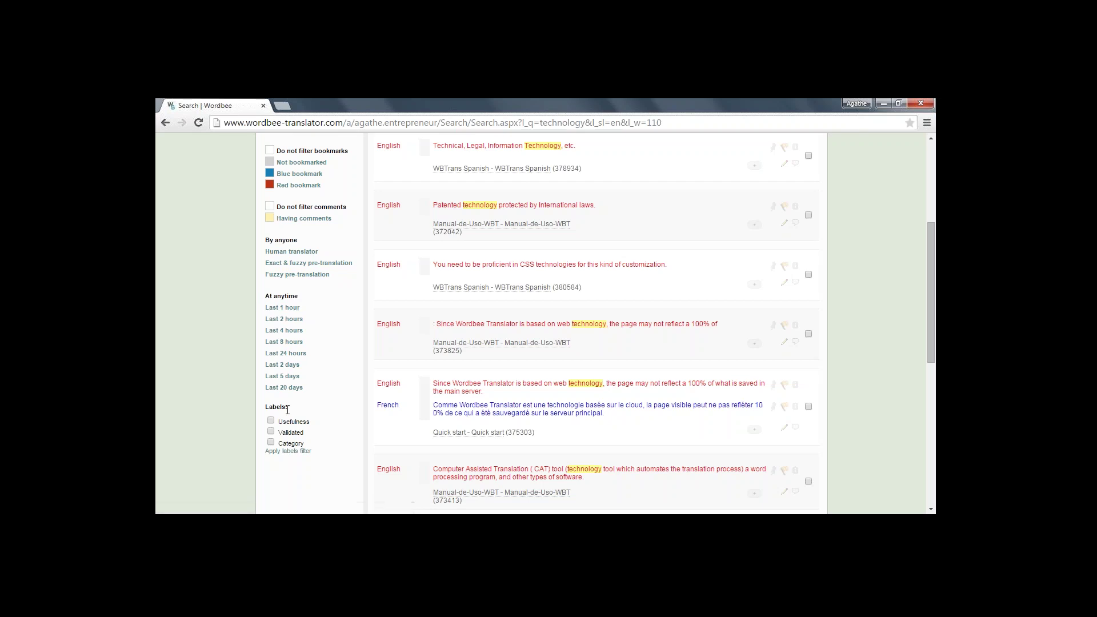
left_click_drag(931, 345, 909, 245)
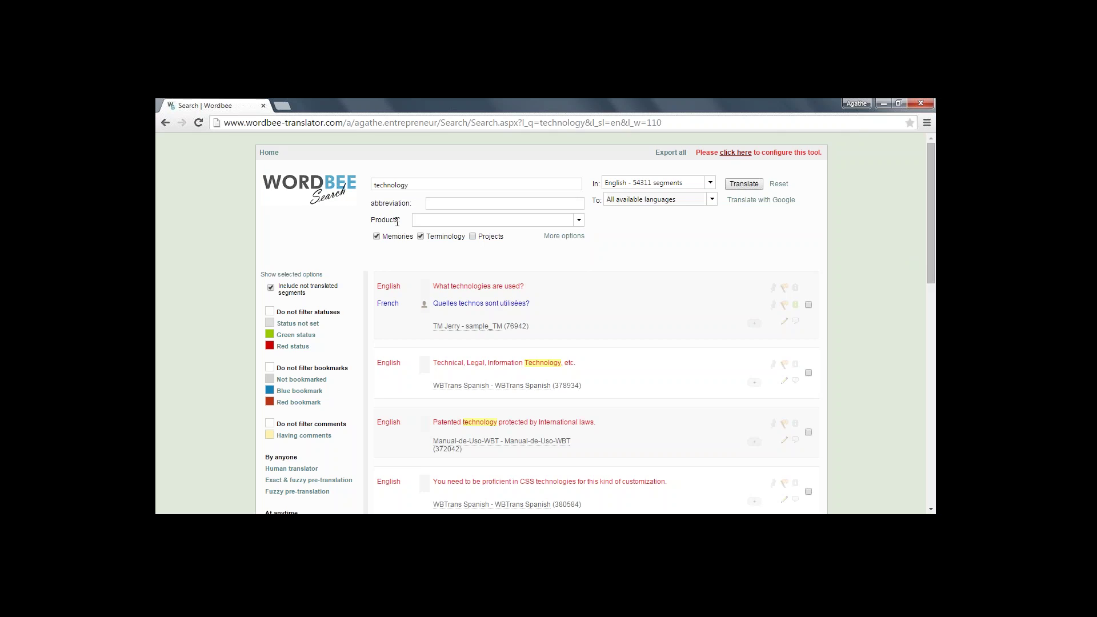
Restrict the "technology" search to Product A and run it again
left_click(580, 222)
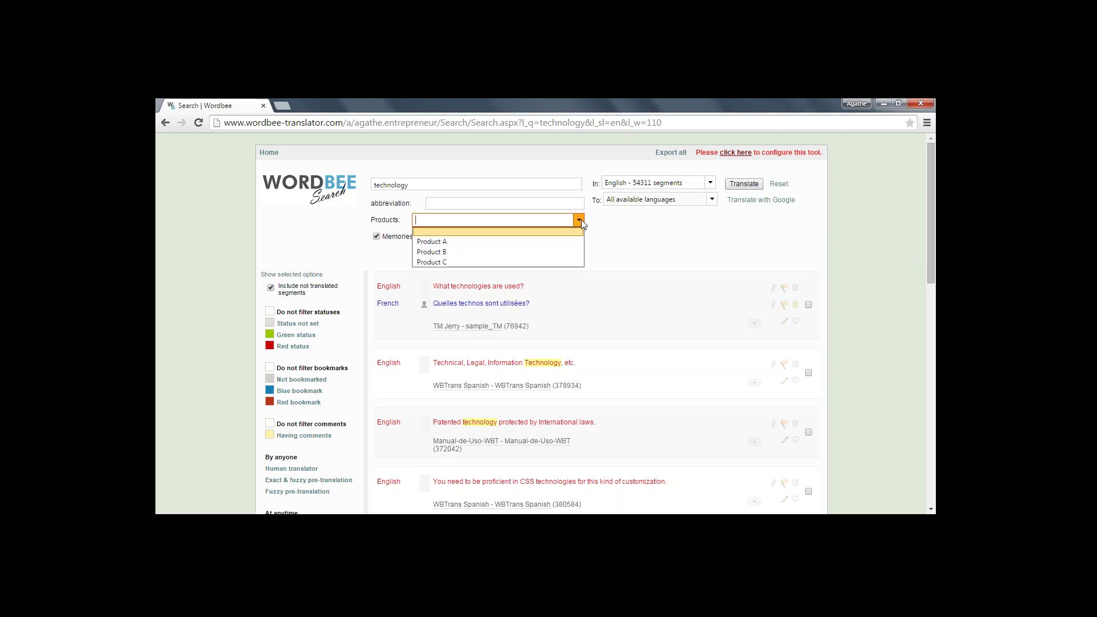
left_click(449, 243)
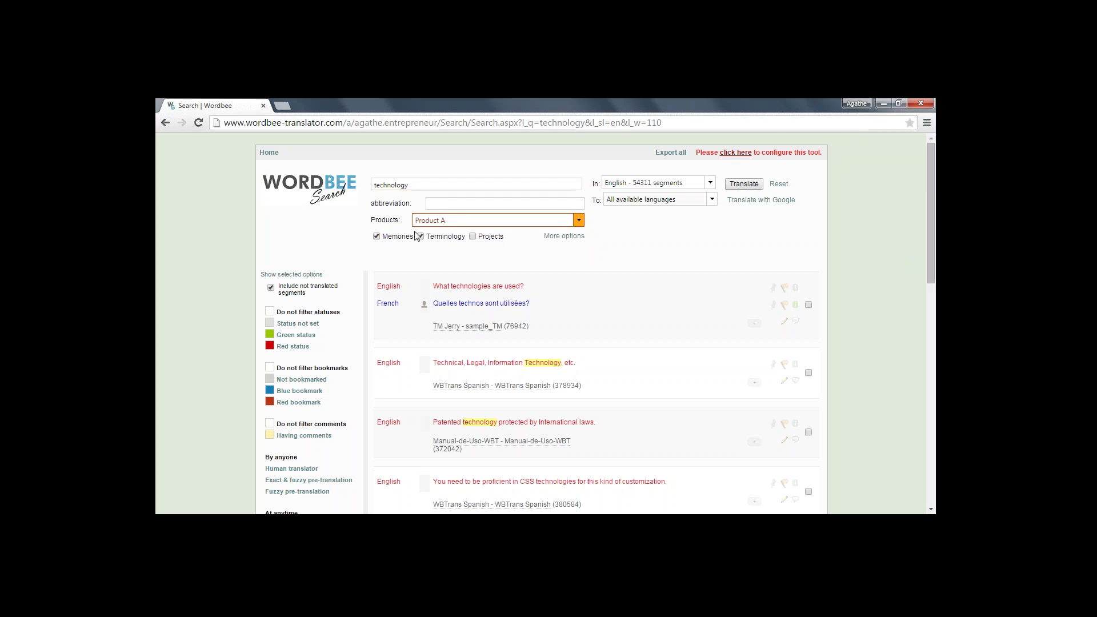
left_click(747, 186)
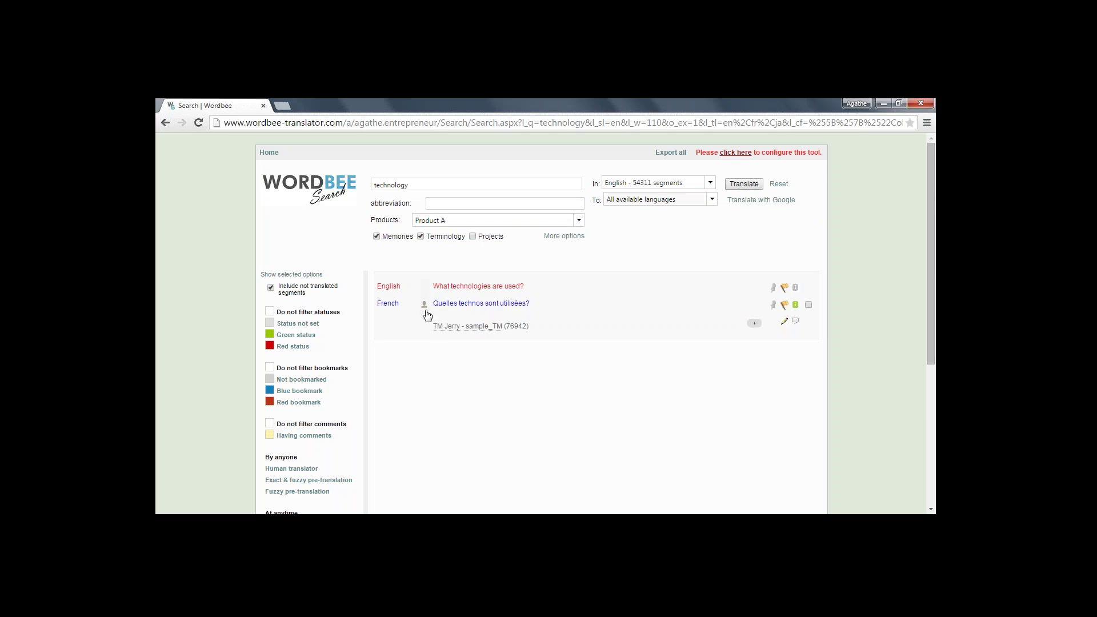
Reset the status of the French translation "Quelles technos sont utilisées?" to not set
mouse_move(424, 304)
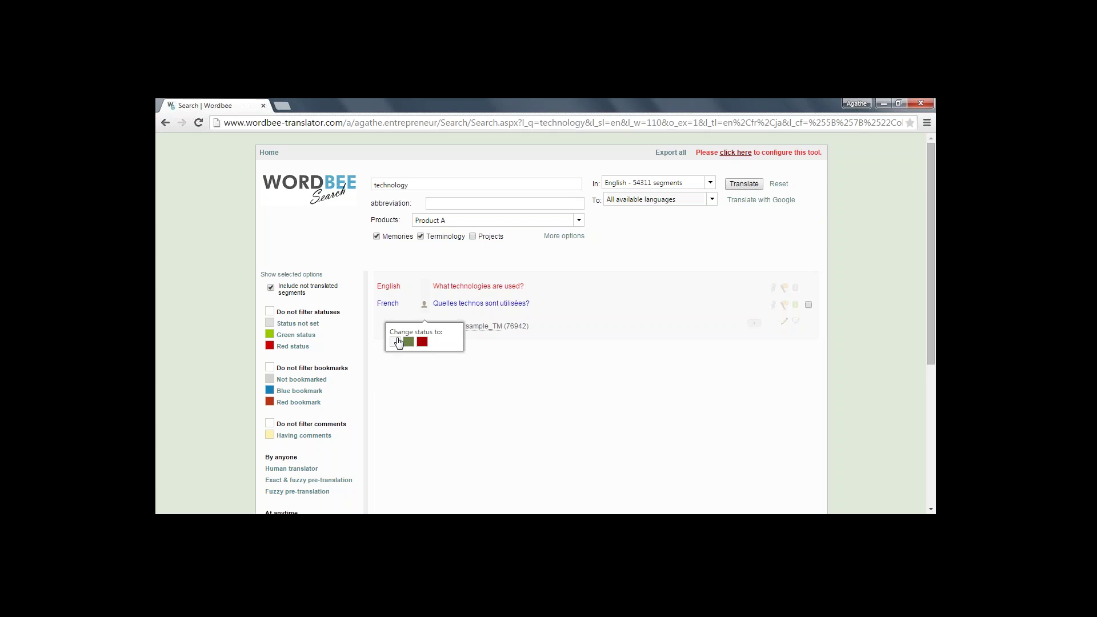
left_click(398, 342)
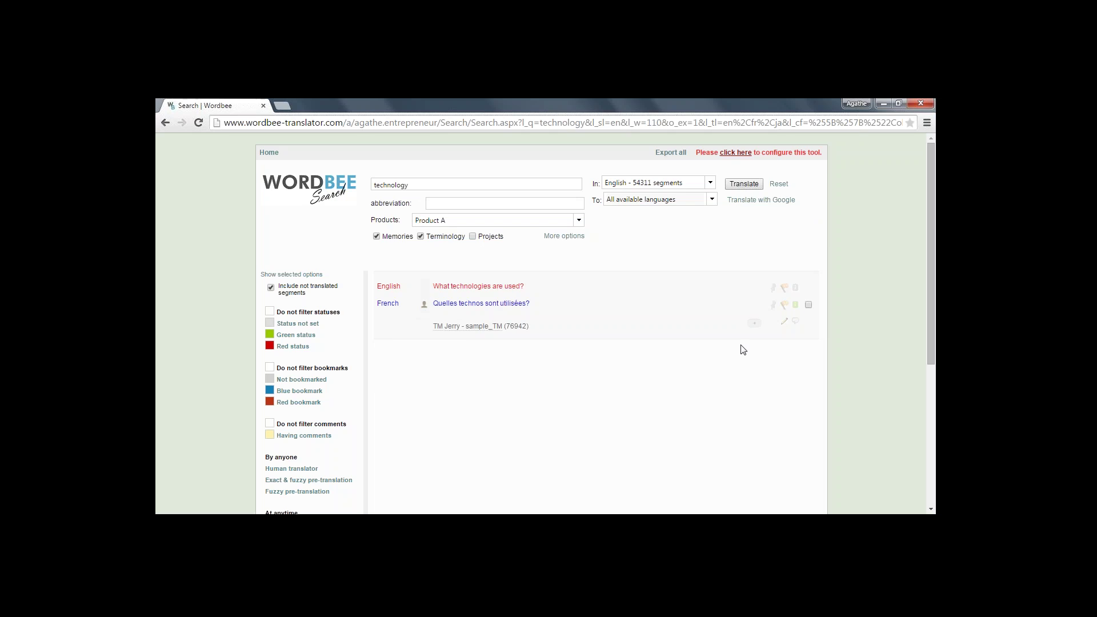
Try to add an English comment to the found segment, questioning the translation of the word technology
left_click(795, 322)
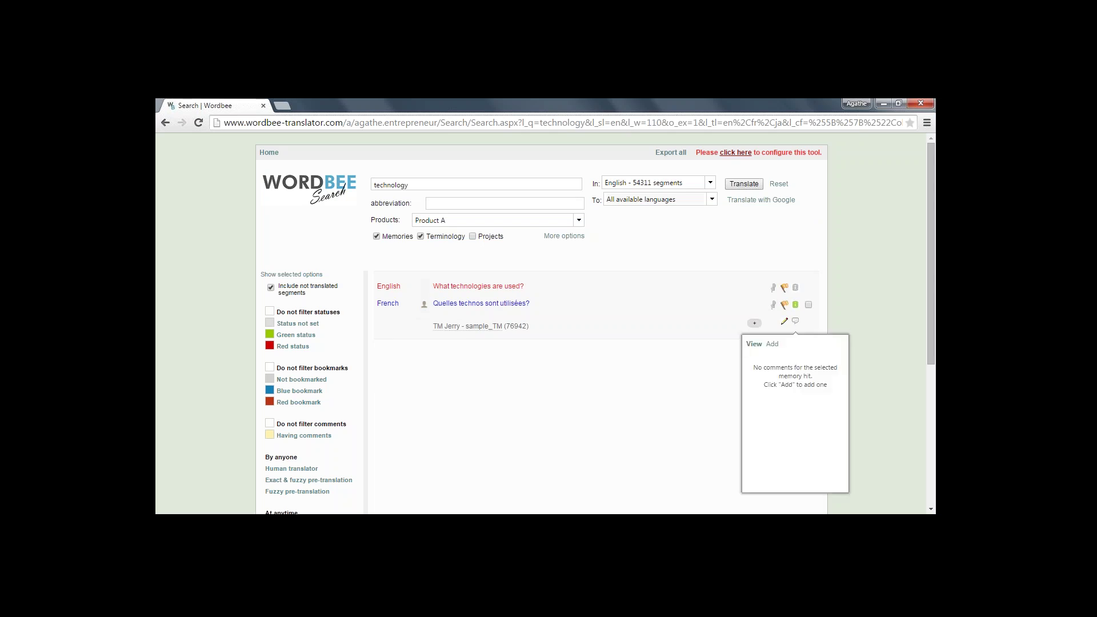
left_click(796, 322)
left_click(772, 344)
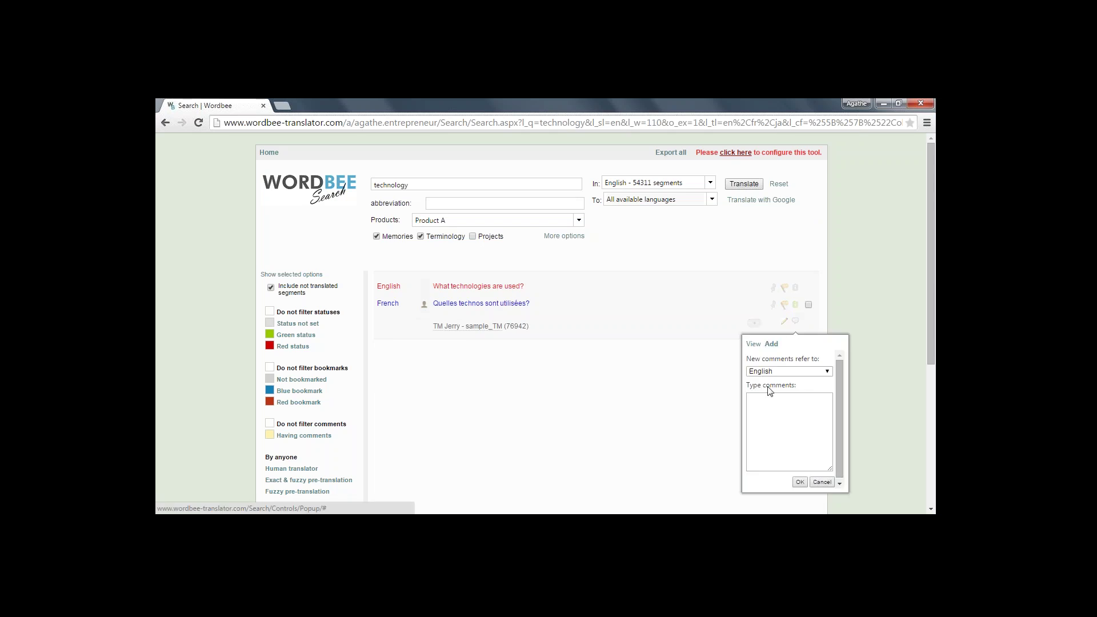
left_click(765, 405)
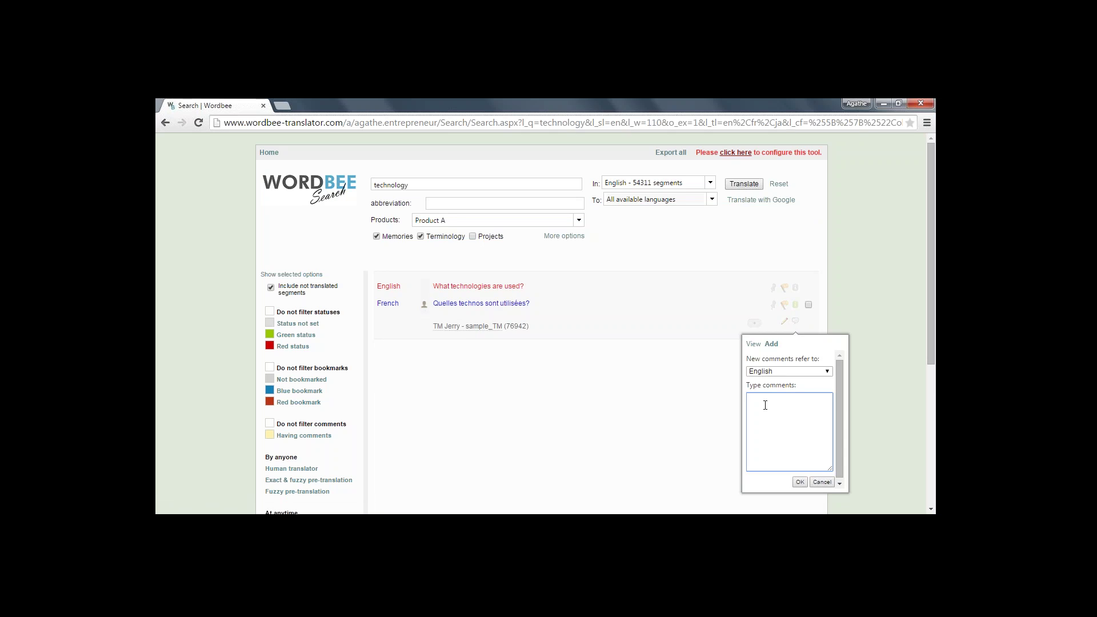
type("are we sure of the translation of the x")
type("ord technology,")
left_click(800, 483)
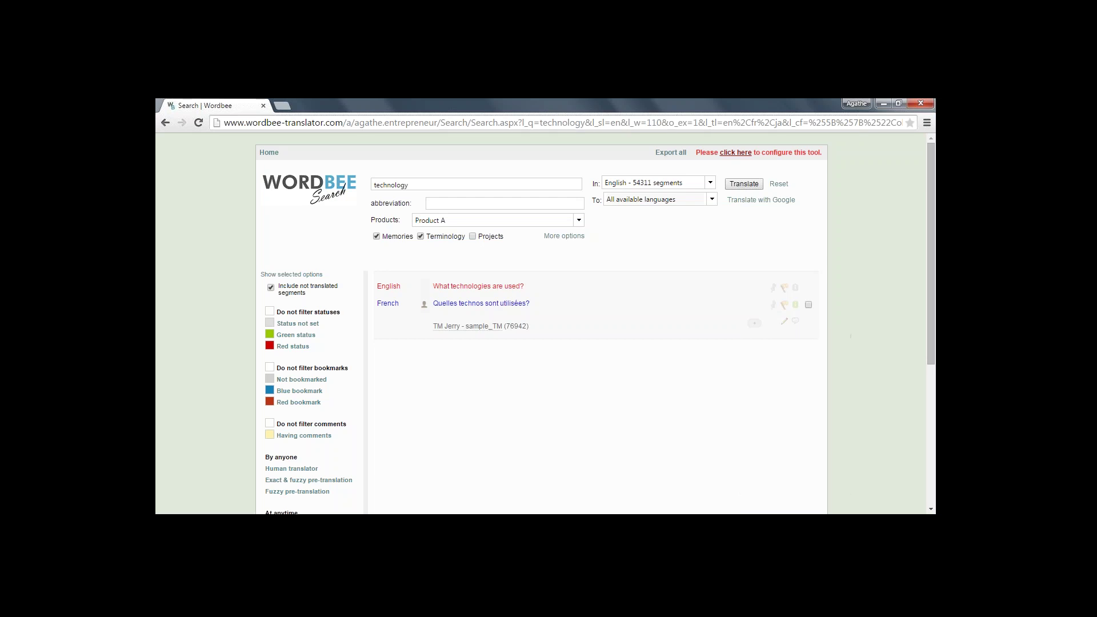
Add the English comment "are we sure of the translation of the word technology?" to the found segment
left_click(795, 322)
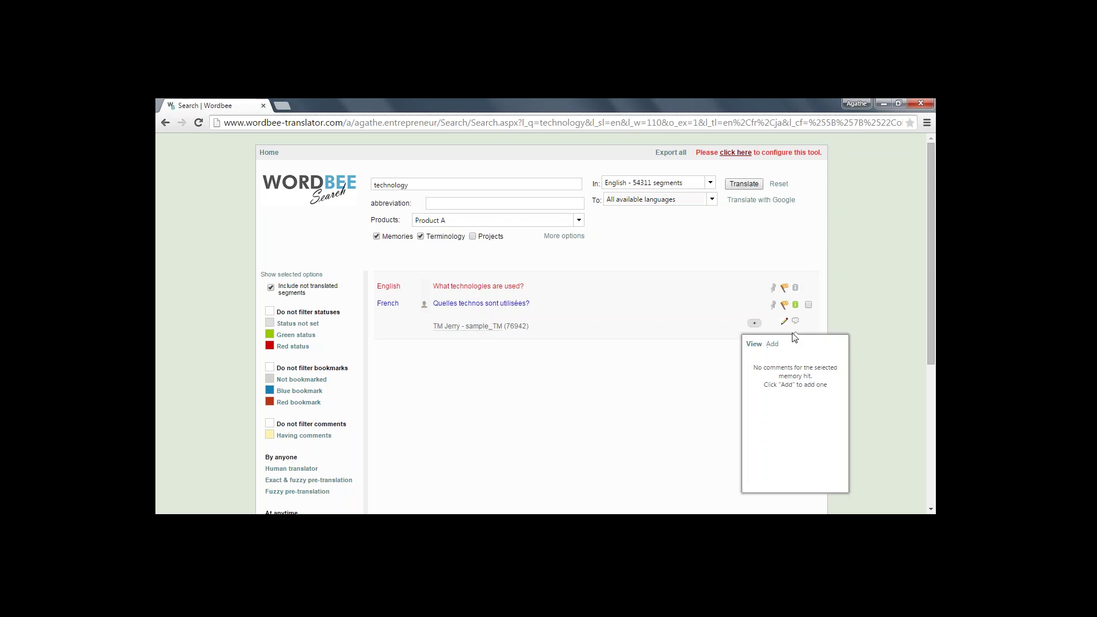
left_click(772, 344)
left_click(773, 399)
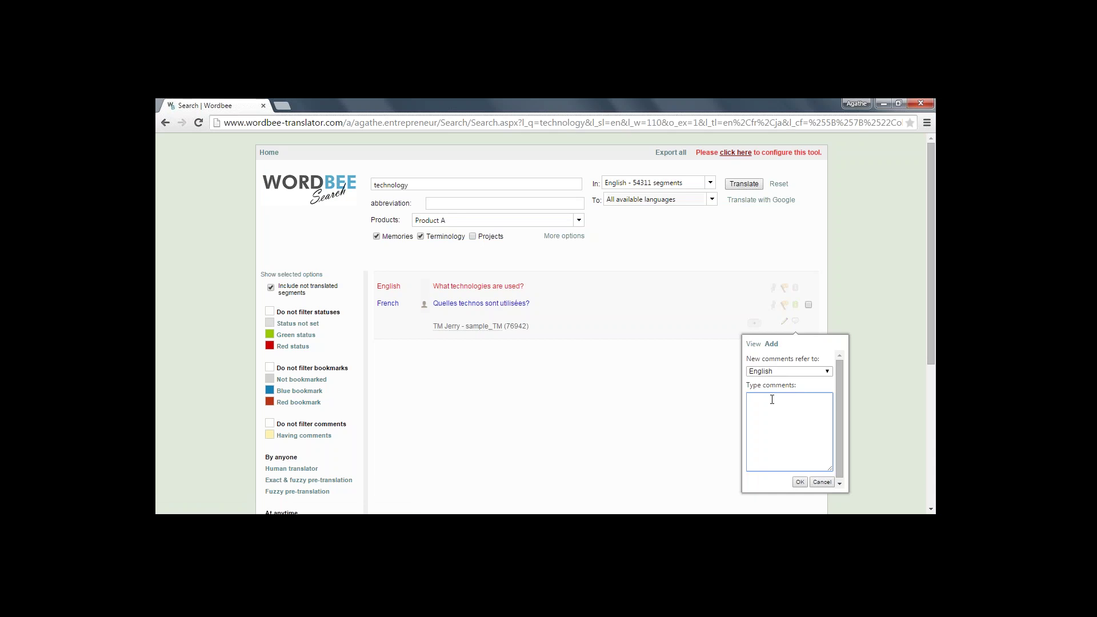
type("are we sure of the translation of the word technology?")
left_click(800, 483)
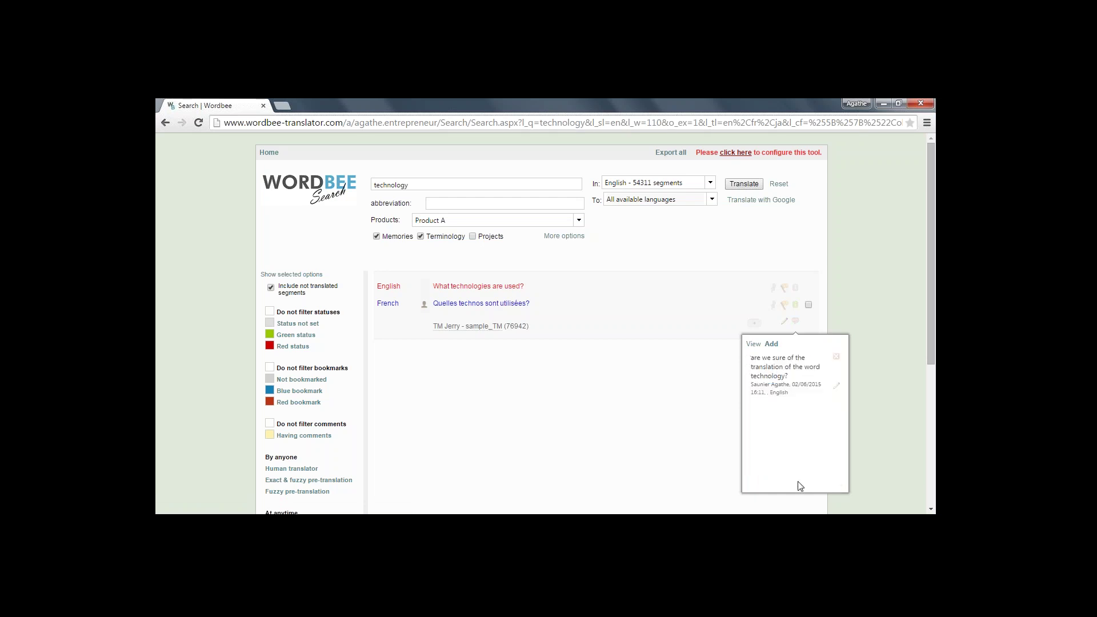
Try to delete the comment just added to the segment
left_click(836, 357)
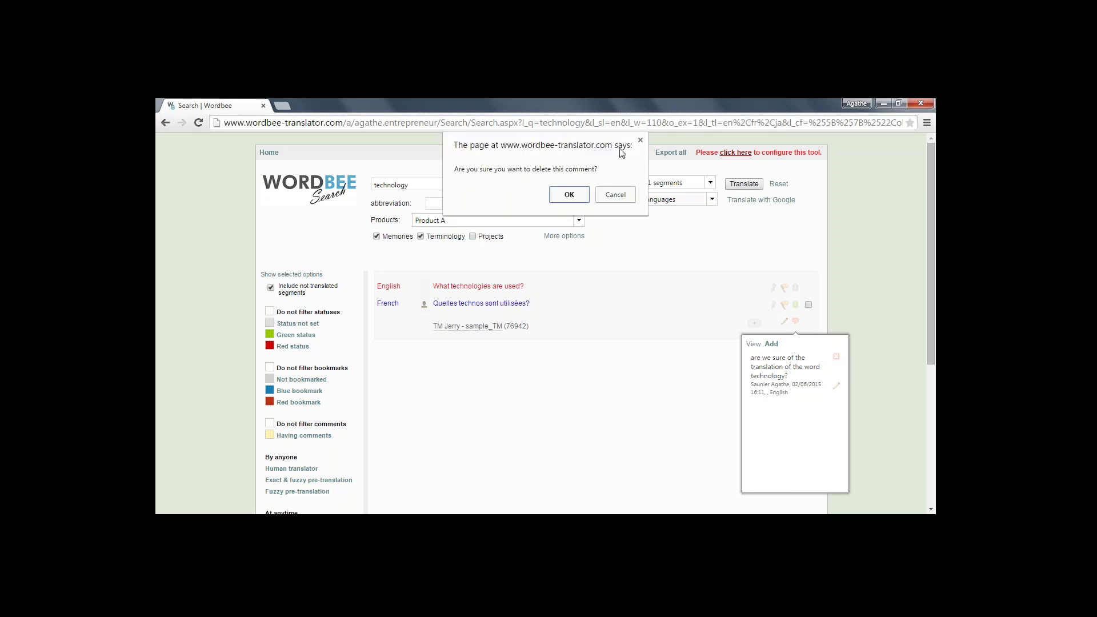
key("Return")
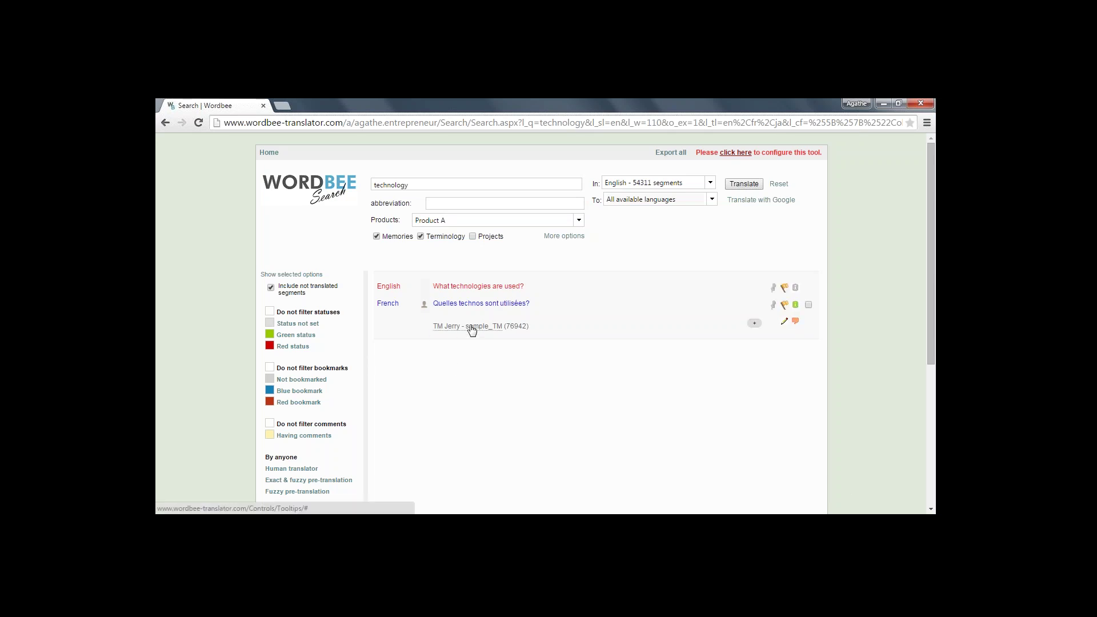
Open the properties of the French segment "Quelles technos sont utilisées?"
left_click(797, 307)
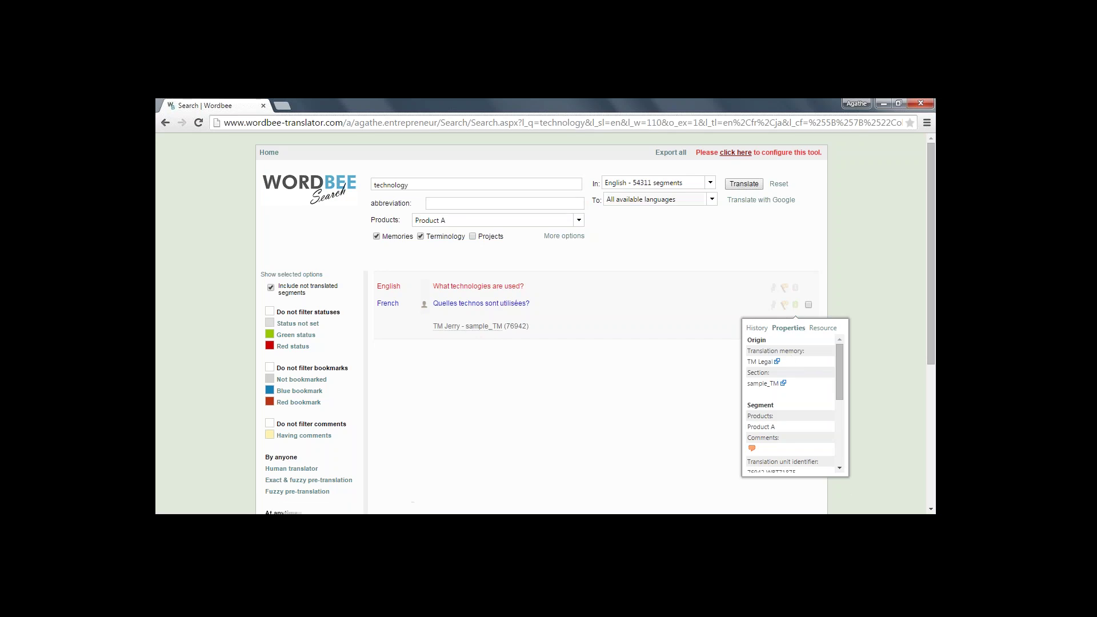
Review the French segment's property details and inspect its translations and properties in the segment editor
left_click_drag(839, 359, 839, 380)
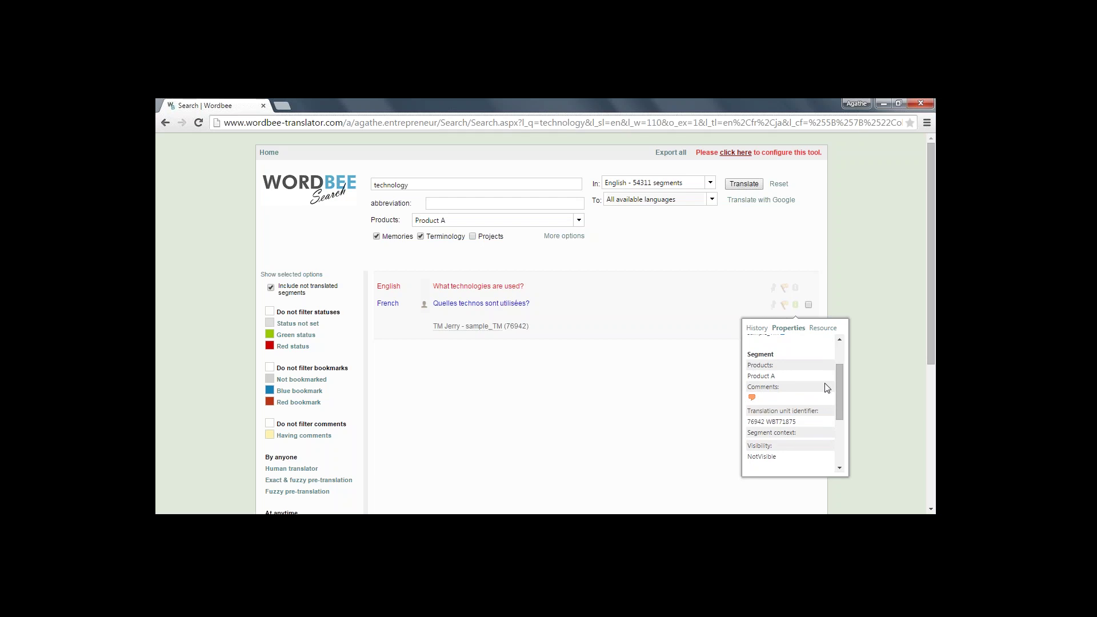
left_click_drag(839, 385, 840, 427)
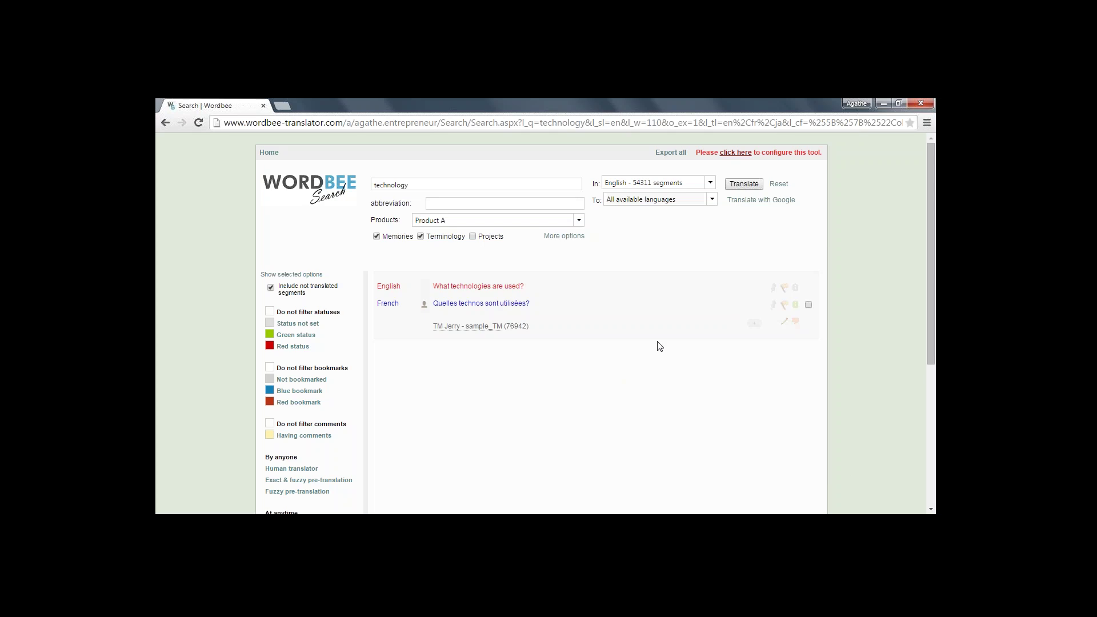
left_click(784, 323)
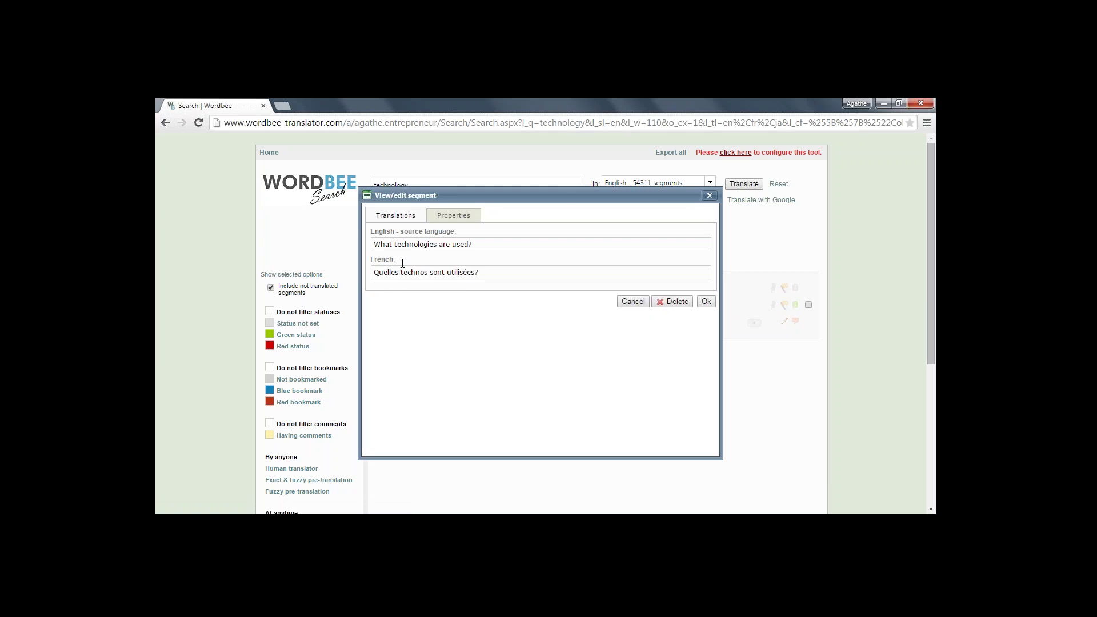
left_click(452, 216)
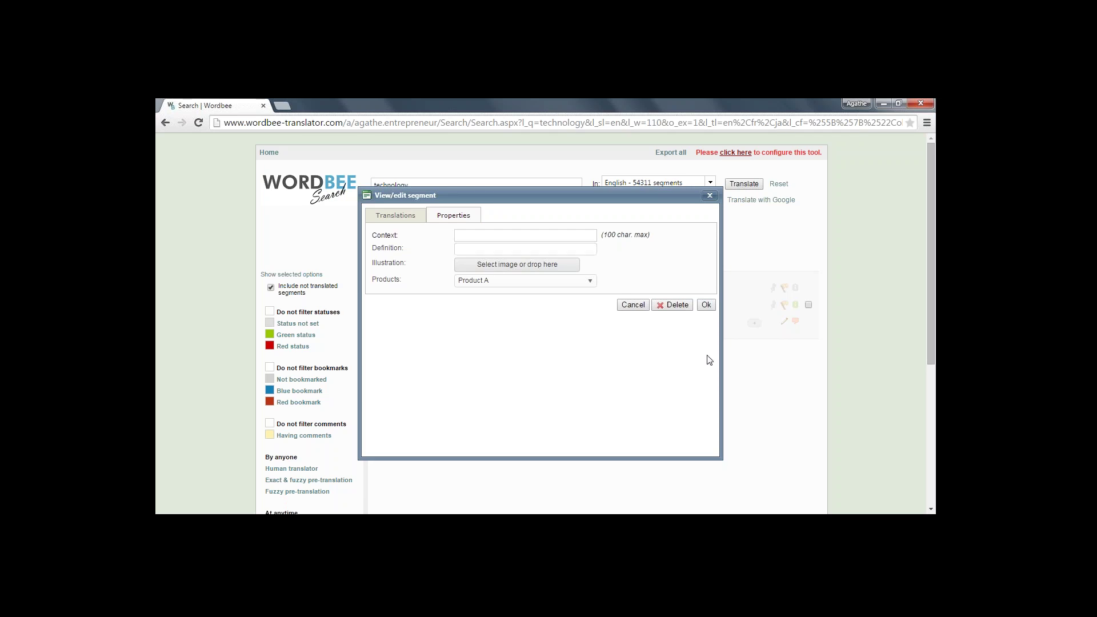
left_click(705, 306)
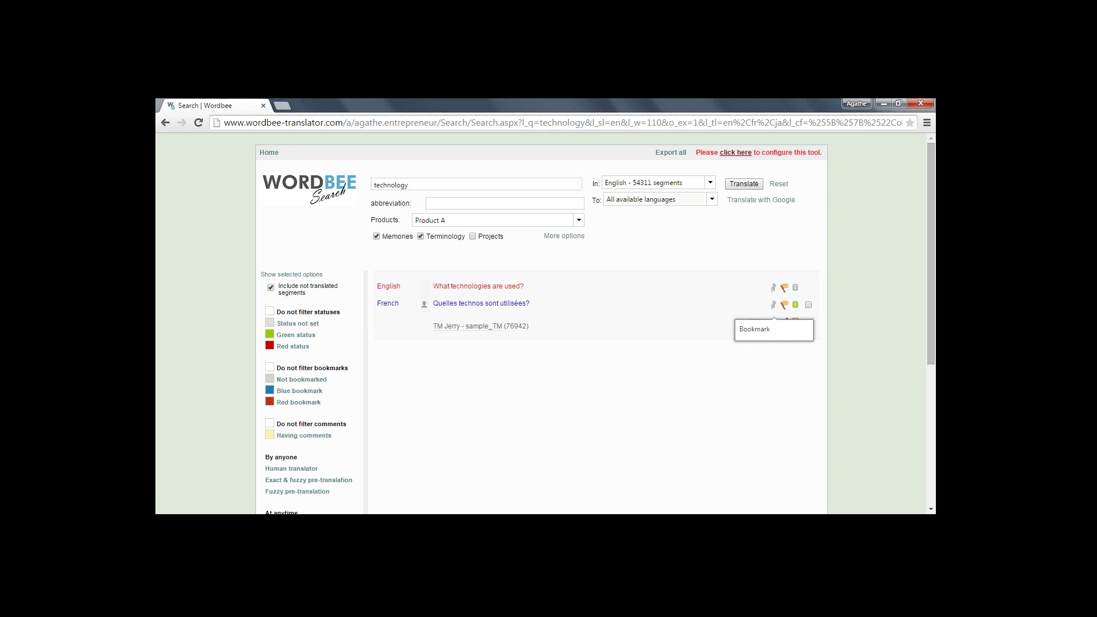
Set a bookmark on the French segment "Quelles technos sont utilisées?"
left_click(774, 305)
left_click(765, 347)
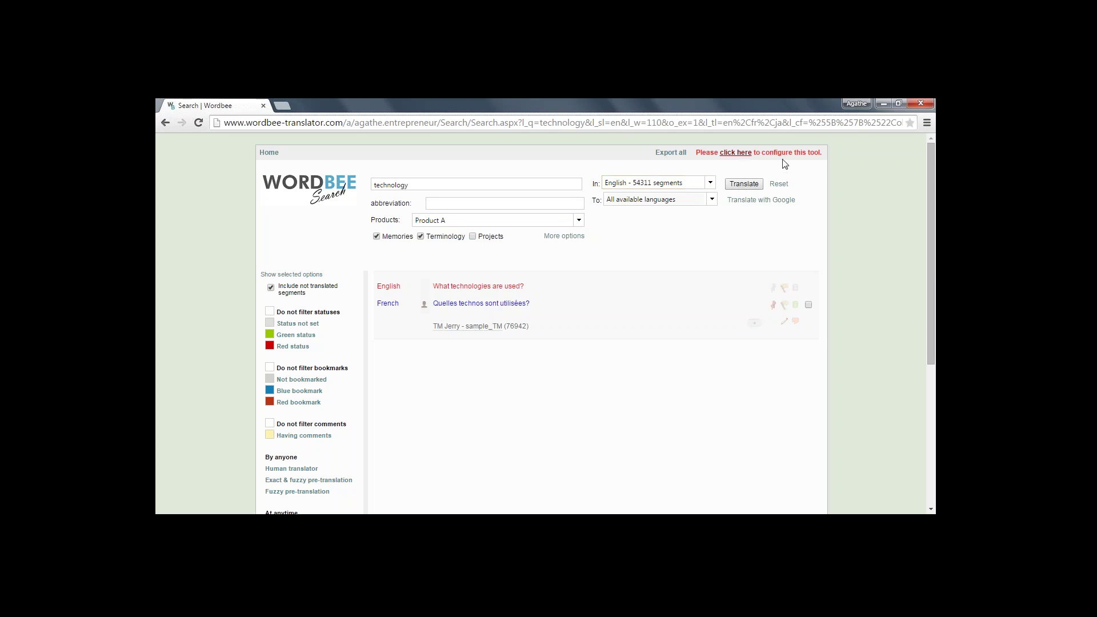
Find "global search" in the platform customisation settings and open its configuration for editing
left_click(739, 154)
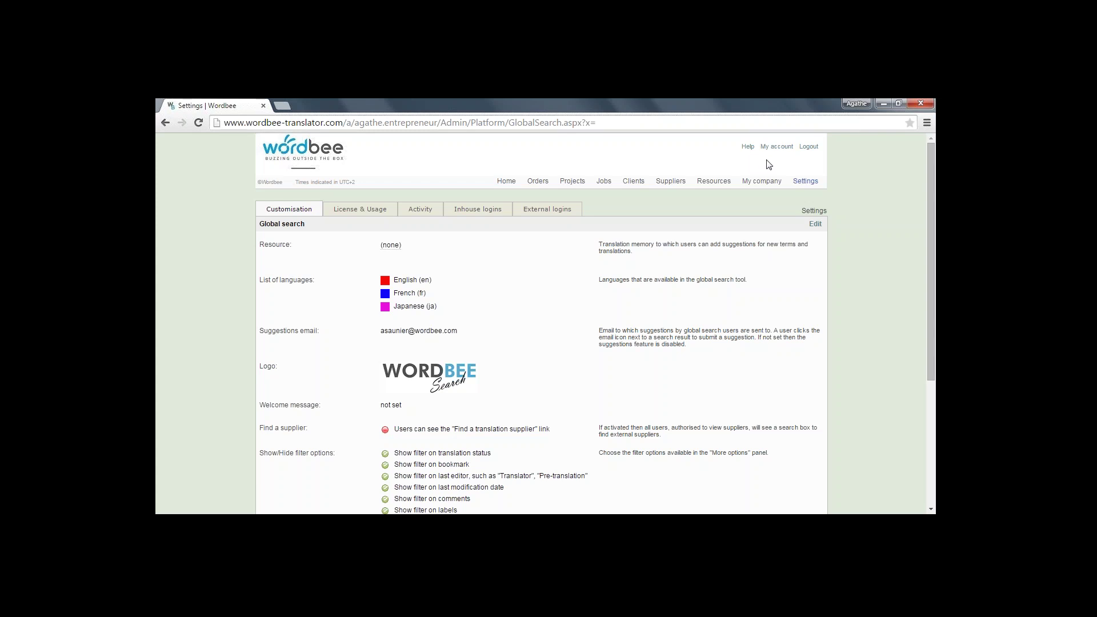
left_click(804, 181)
mouse_move(806, 181)
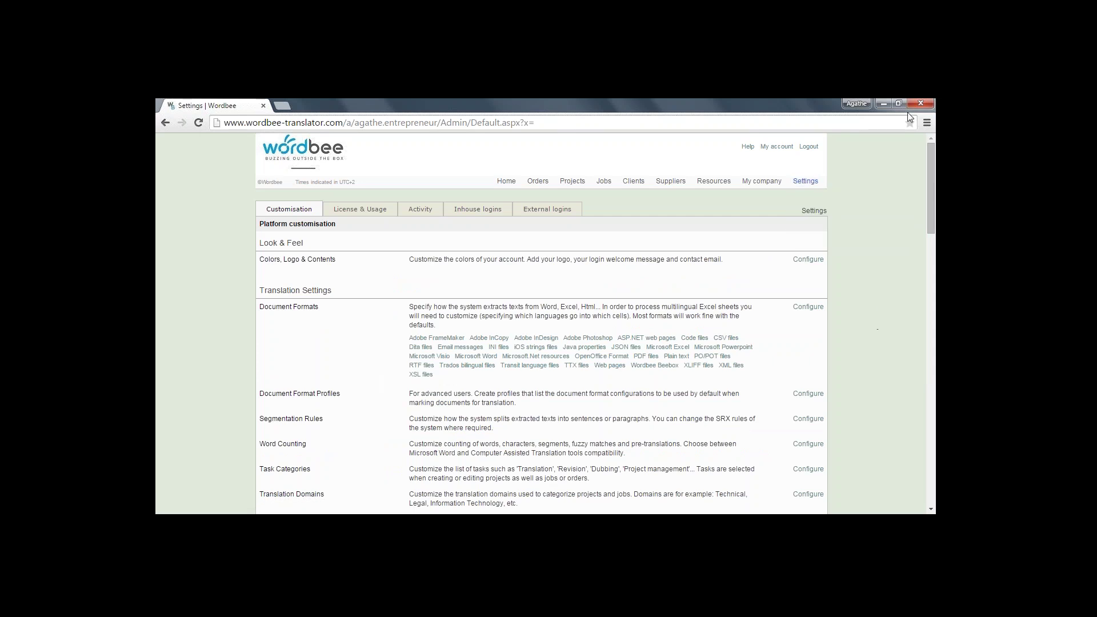
key("ctrl+f")
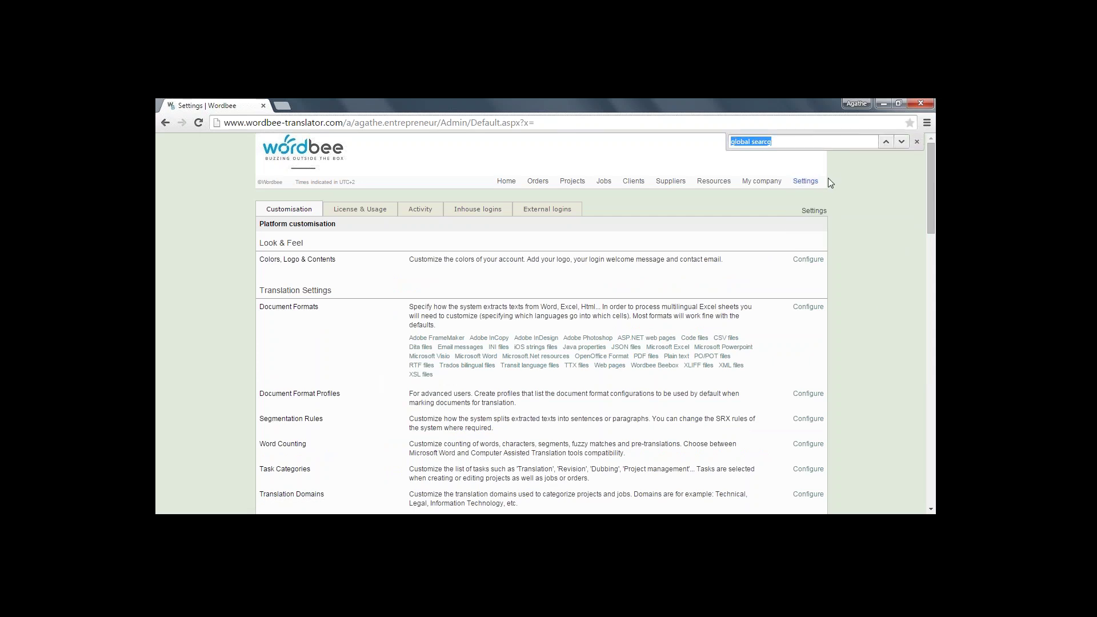
type("global search")
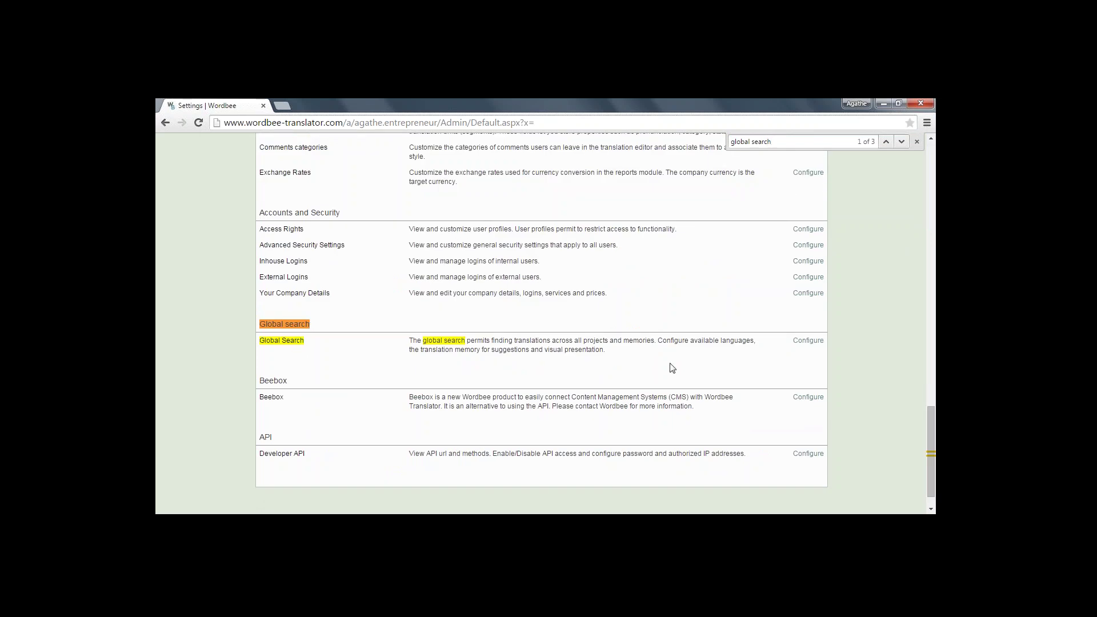
left_click(818, 343)
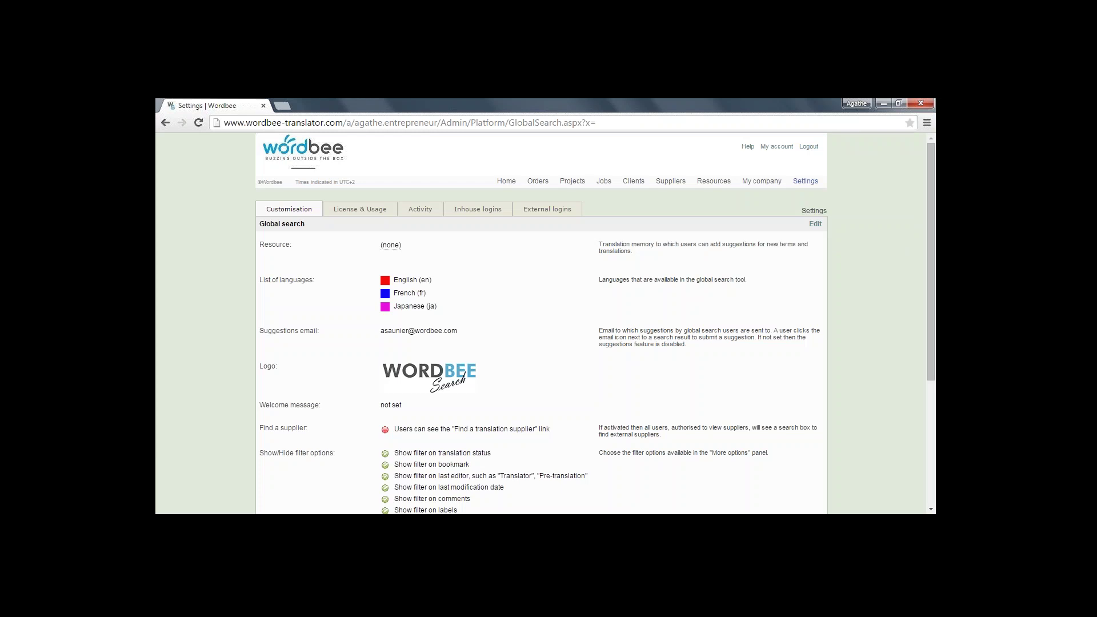
left_click(817, 228)
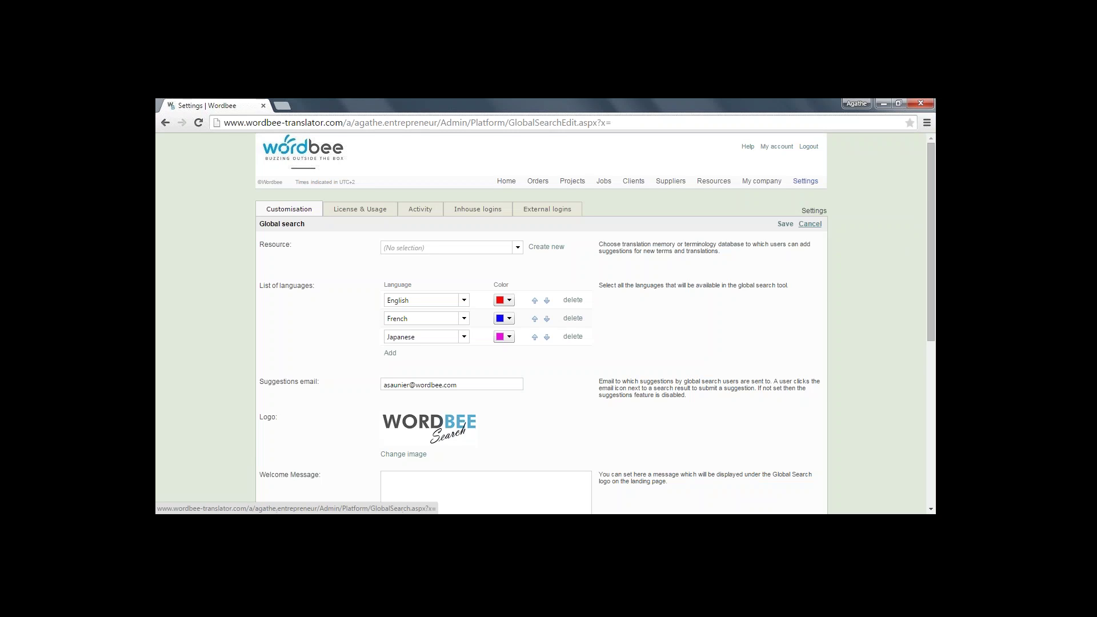
Add German to the list of global search languages and give it an orange colour
left_click(390, 353)
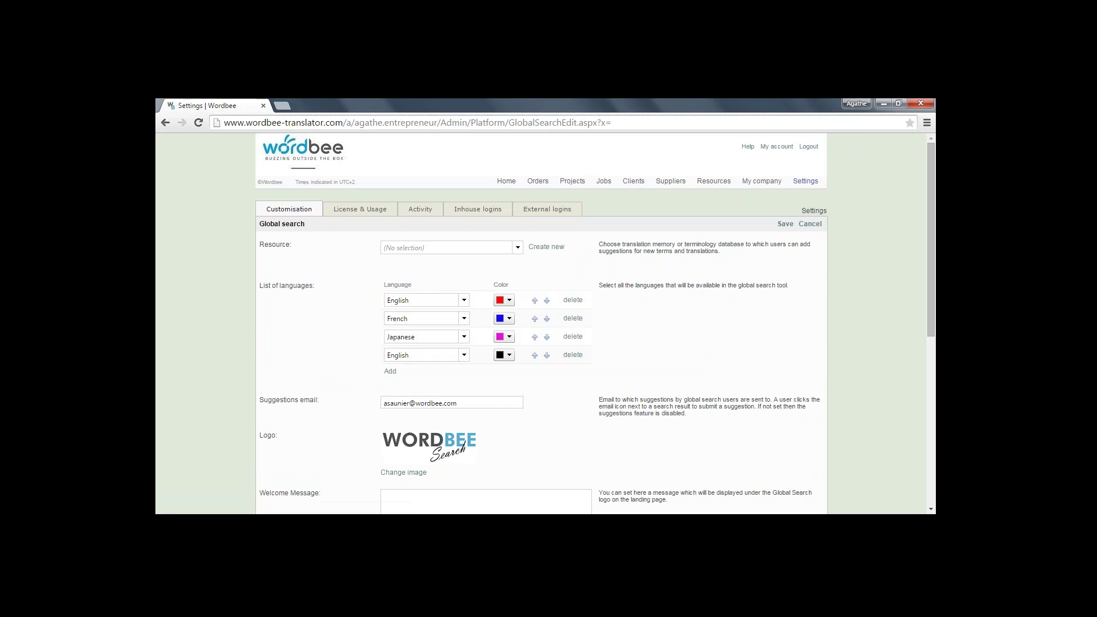
left_click(426, 355)
type("German")
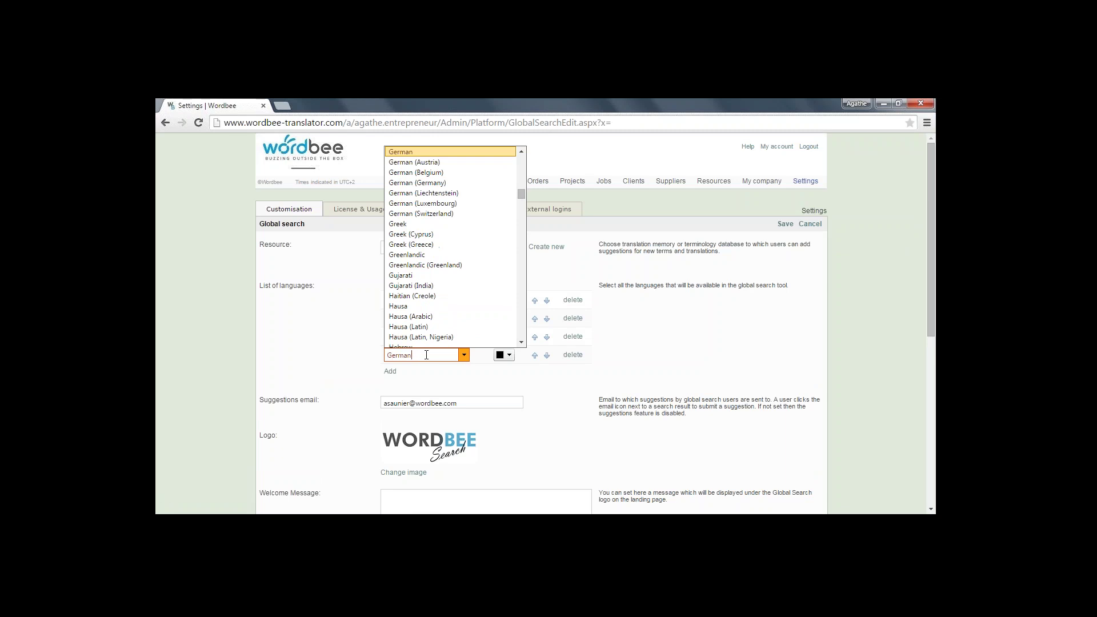
left_click(407, 152)
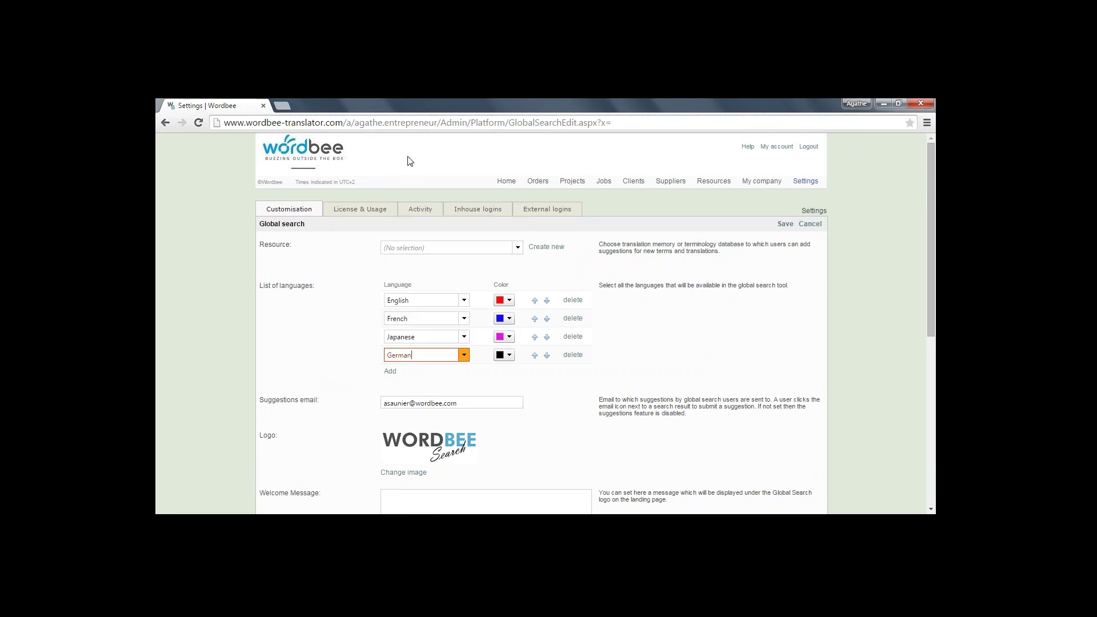
left_click(510, 355)
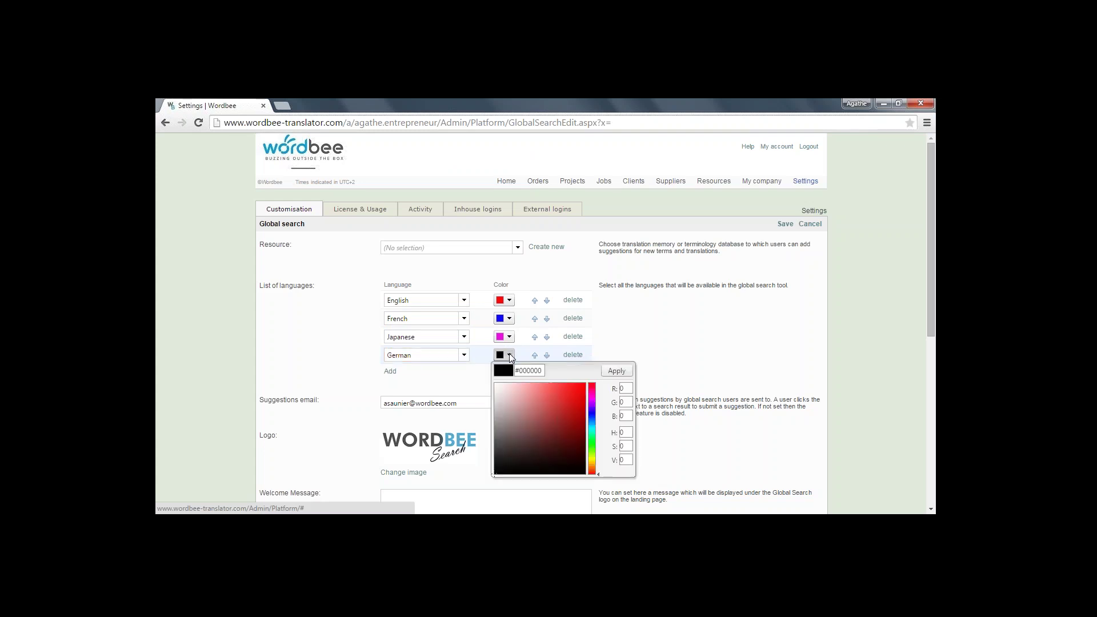
left_click(592, 467)
left_click(577, 391)
left_click(617, 371)
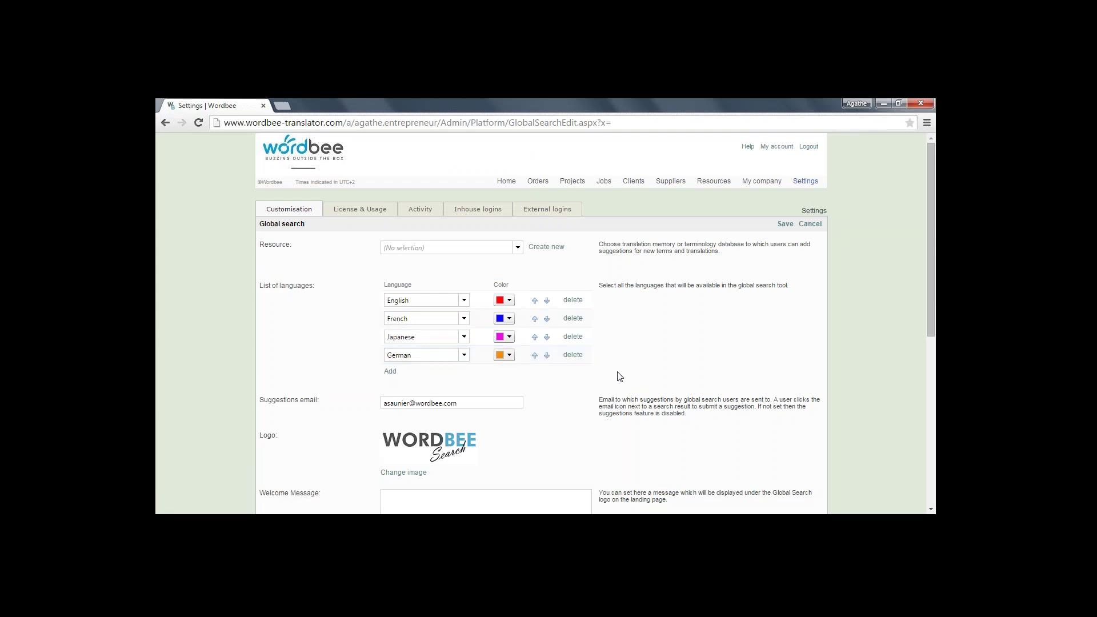
Add Dutch to the list of global search languages and give it a bright green colour
left_click(390, 372)
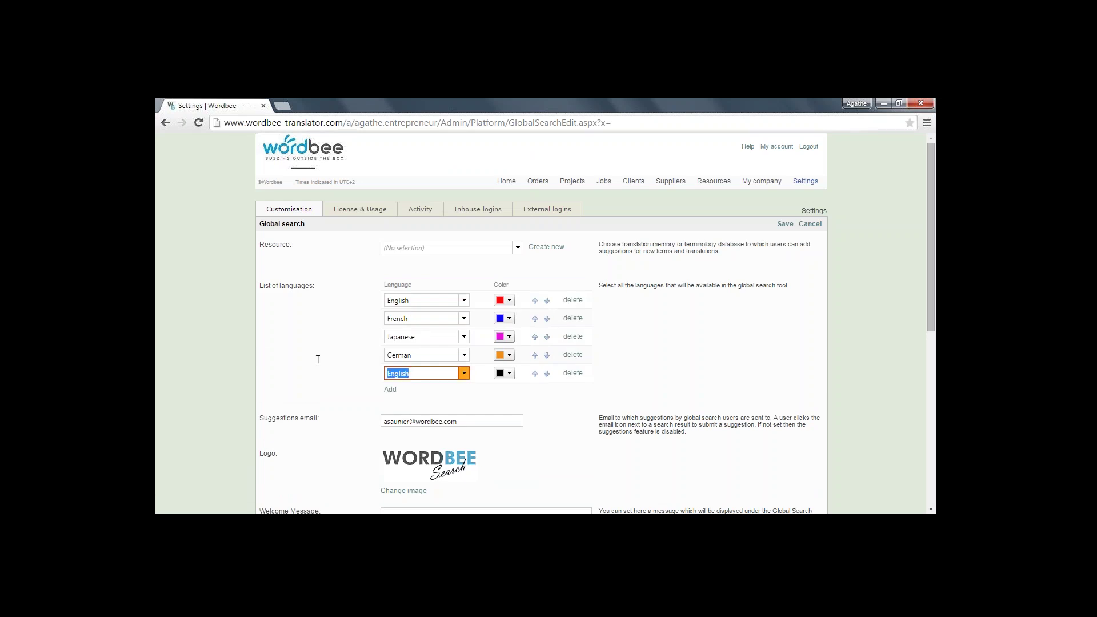
type("Dutch")
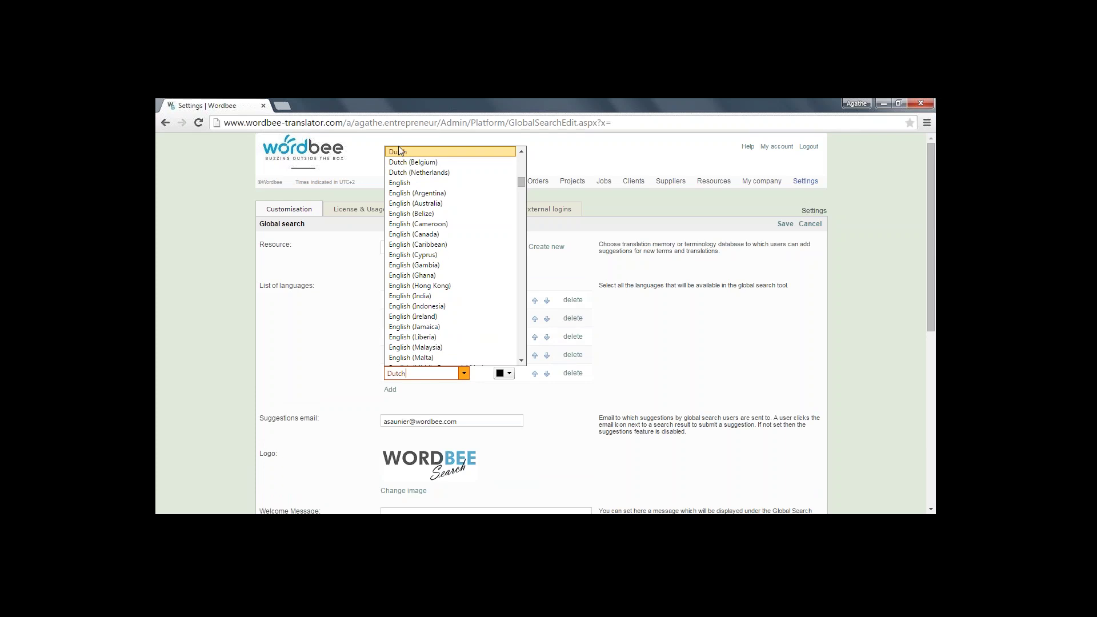
left_click(399, 152)
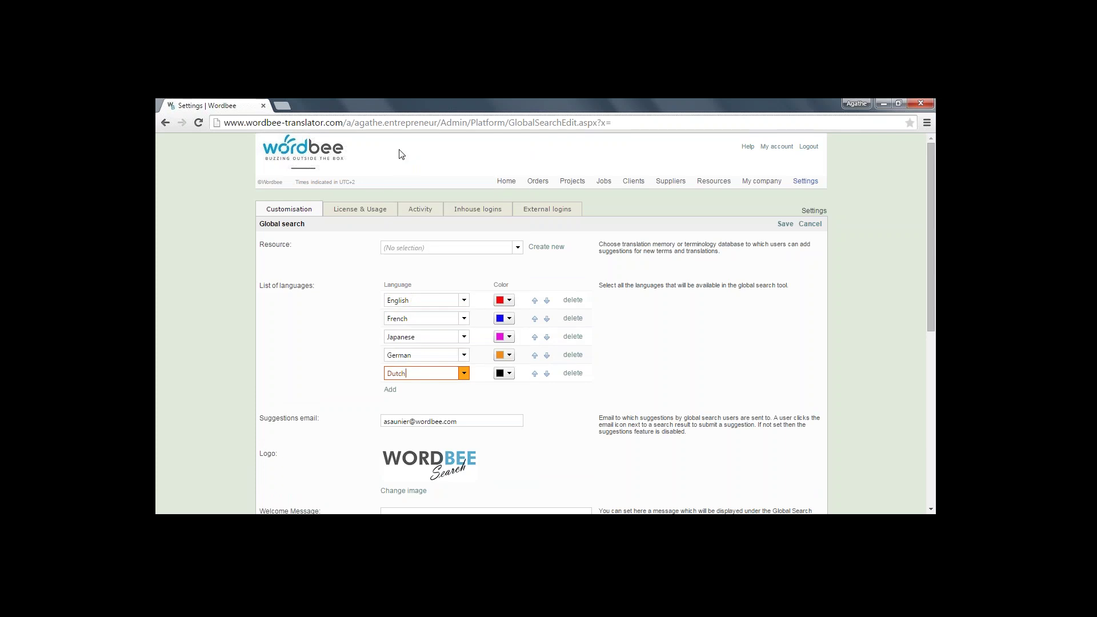
left_click(510, 374)
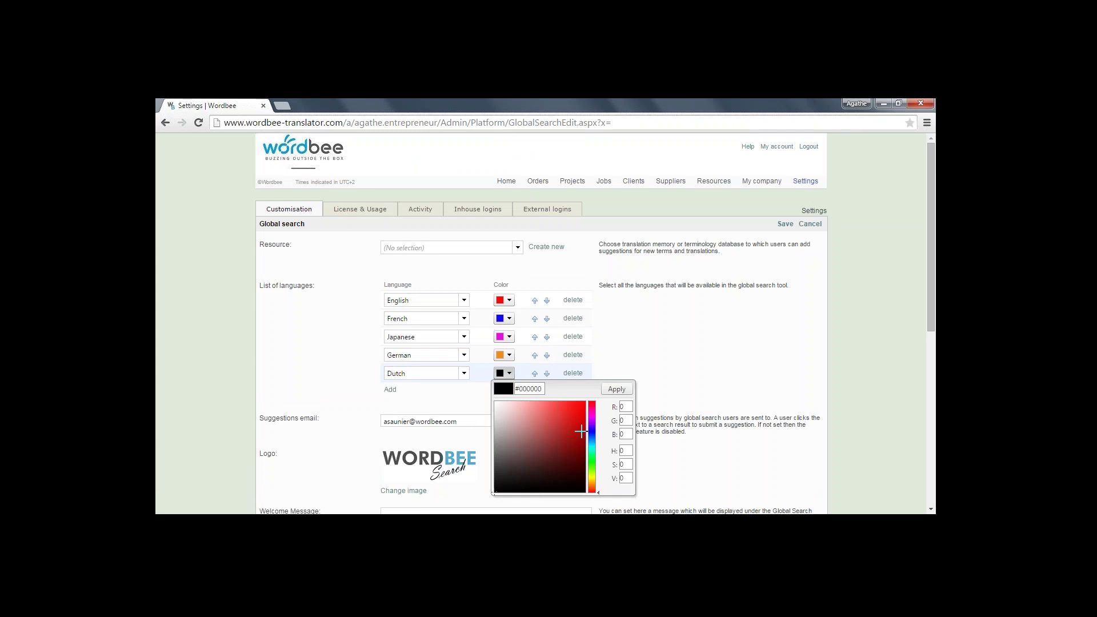
left_click(592, 462)
left_click(578, 406)
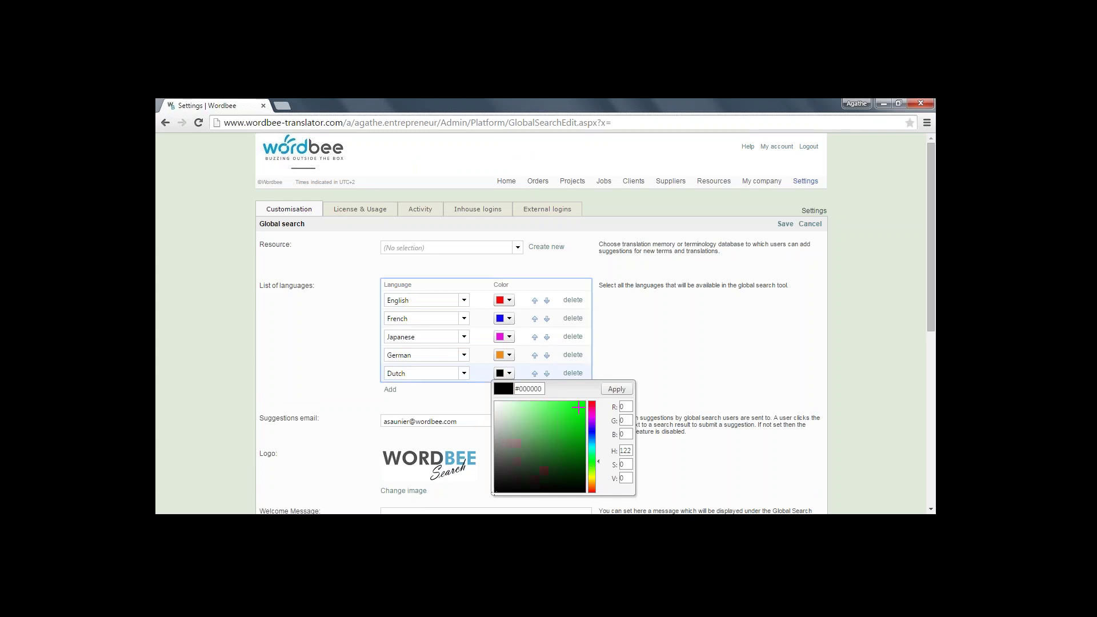
left_click(617, 391)
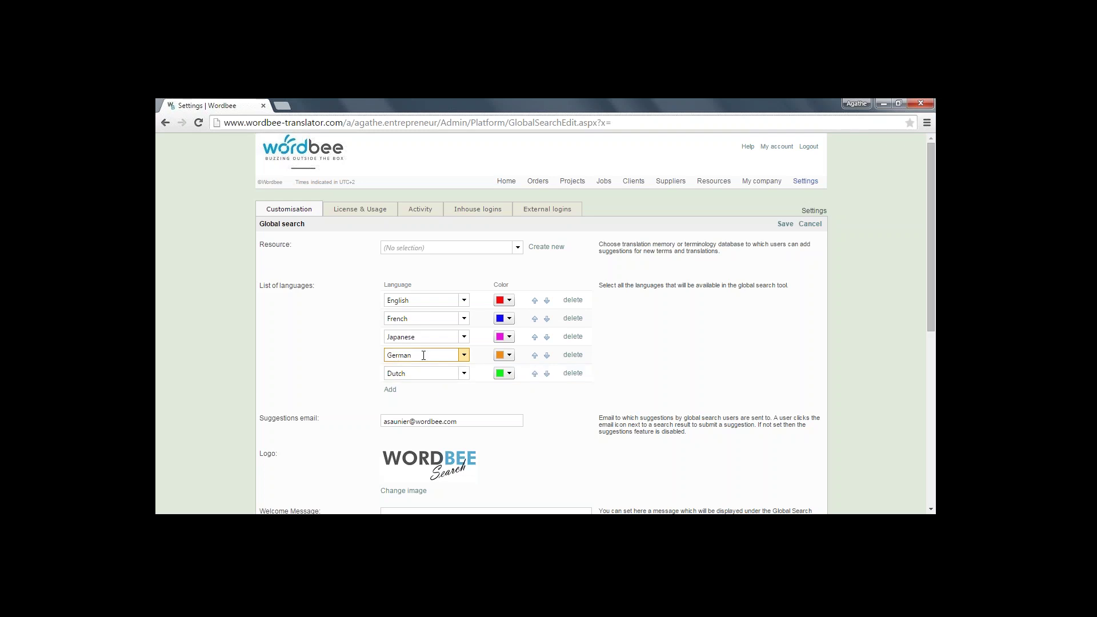
Move German above Japanese in the language list and check which resources are available for suggestions
left_click(535, 355)
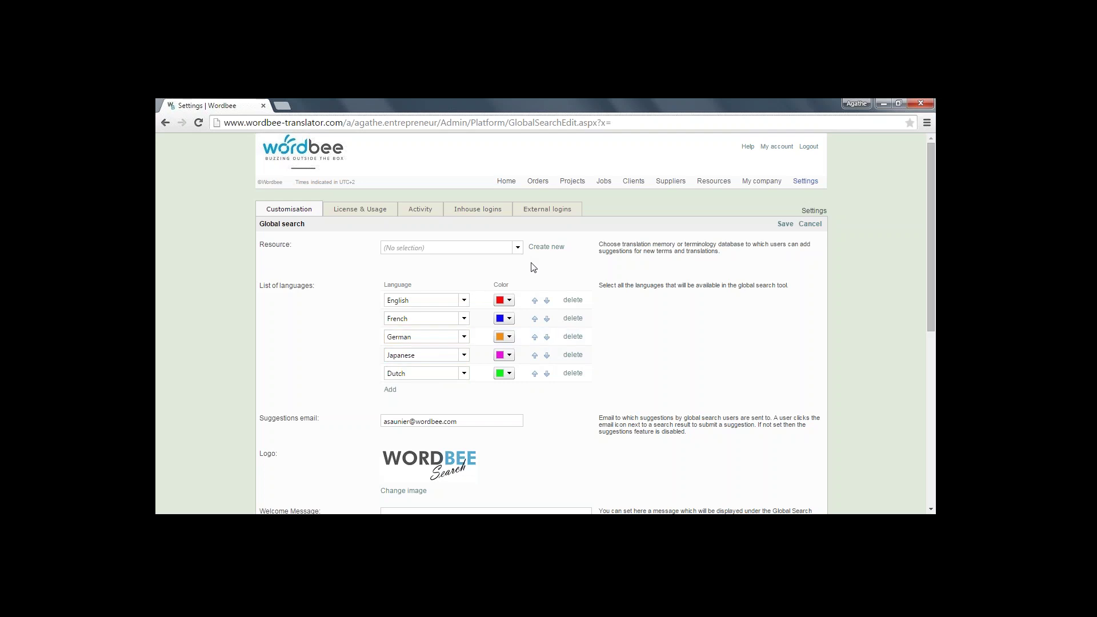
left_click(519, 251)
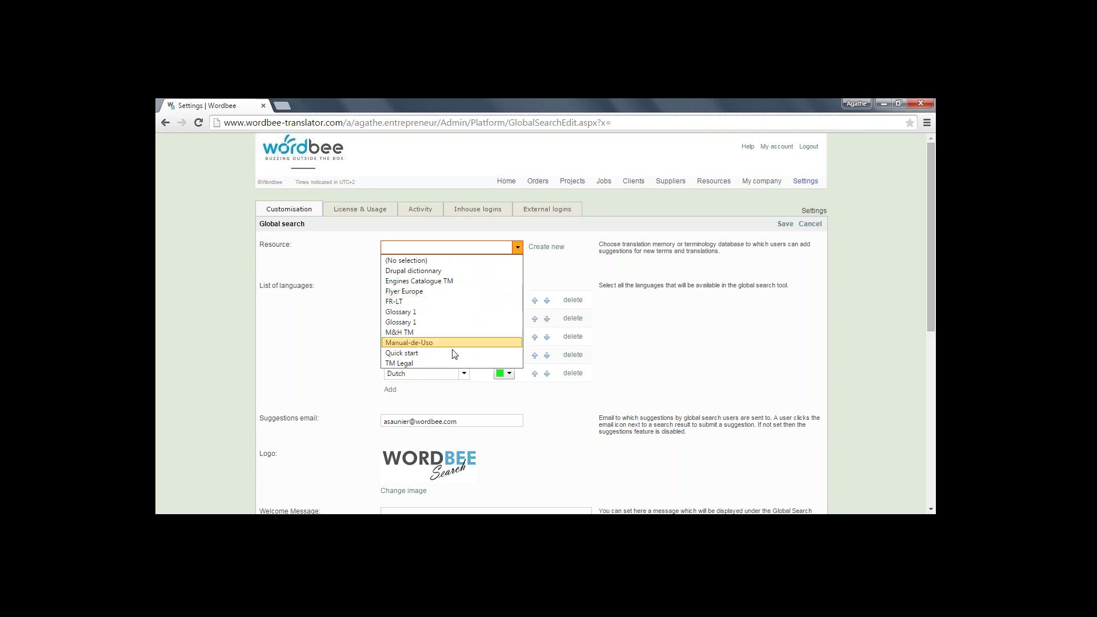
left_click(556, 270)
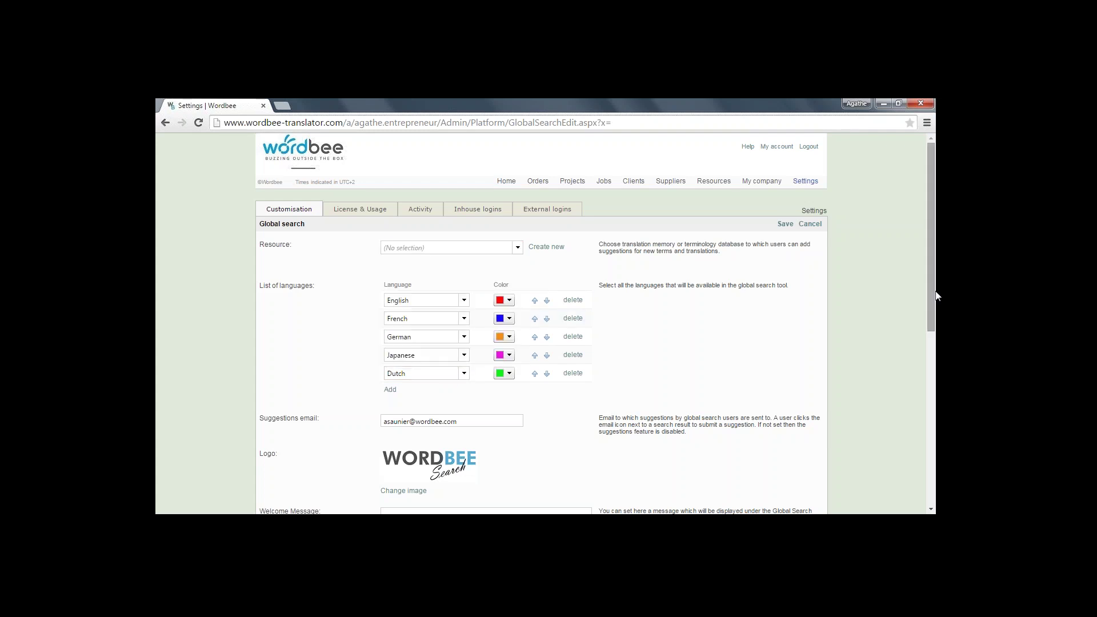
Check the suggestions email setting without changing the address
left_click_drag(931, 294, 931, 327)
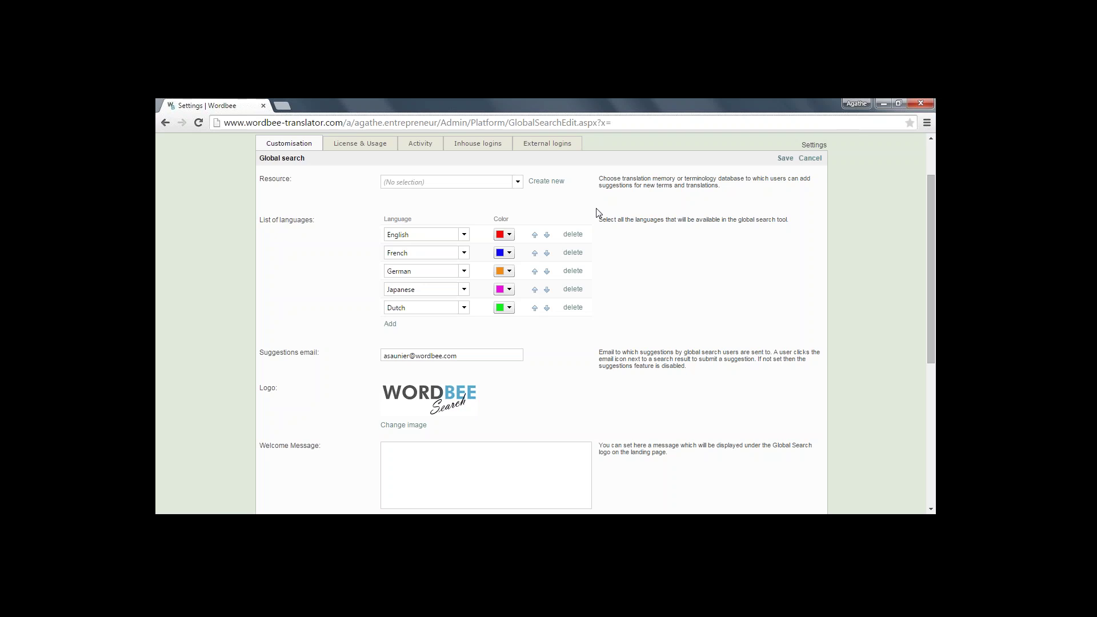
left_click(476, 355)
left_click(797, 392)
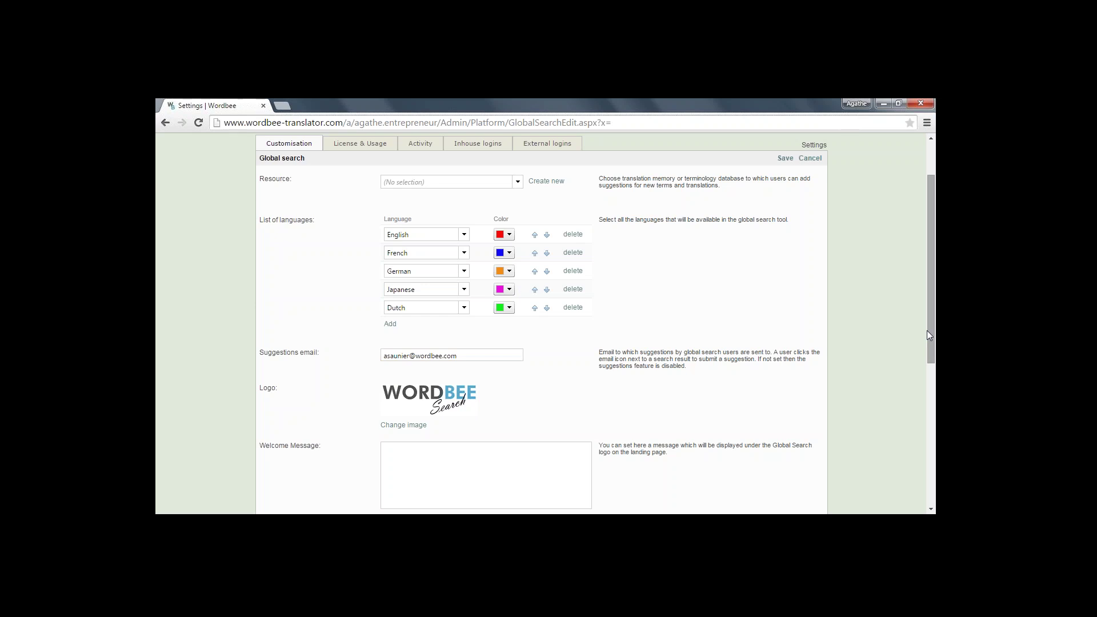
Show the image upload option for the logo and look at the welcome message field
left_click_drag(928, 332, 928, 360)
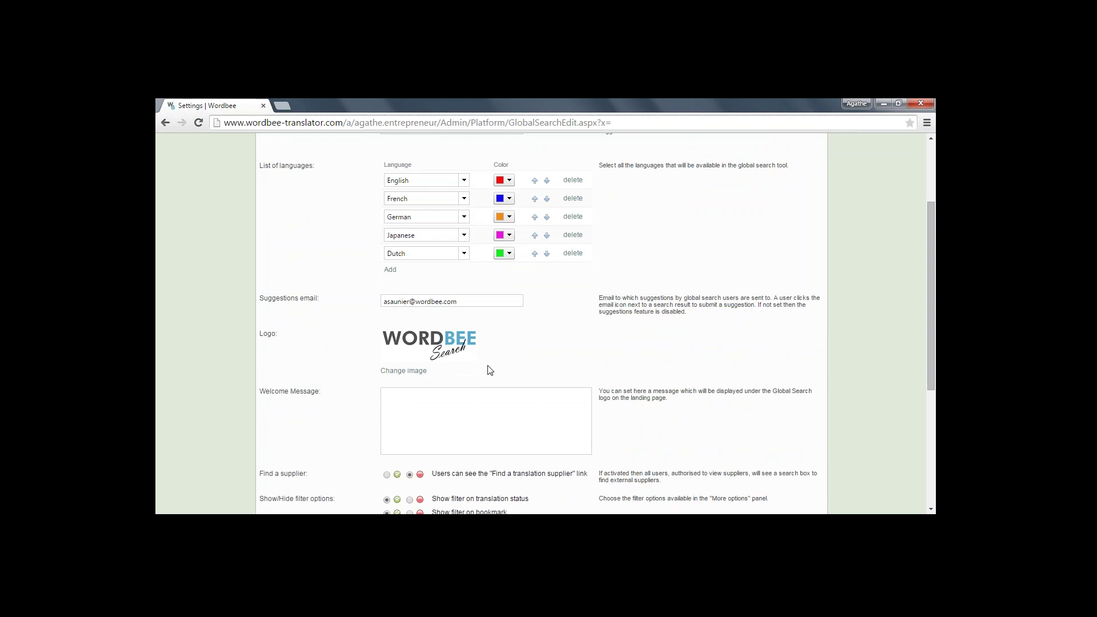
left_click(393, 371)
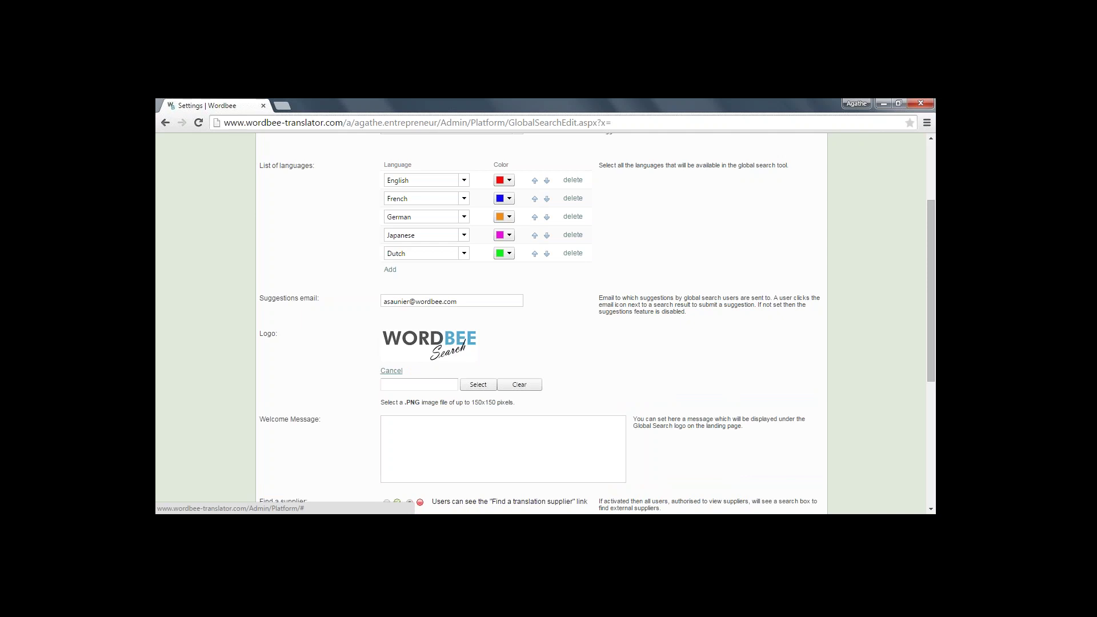
left_click(414, 431)
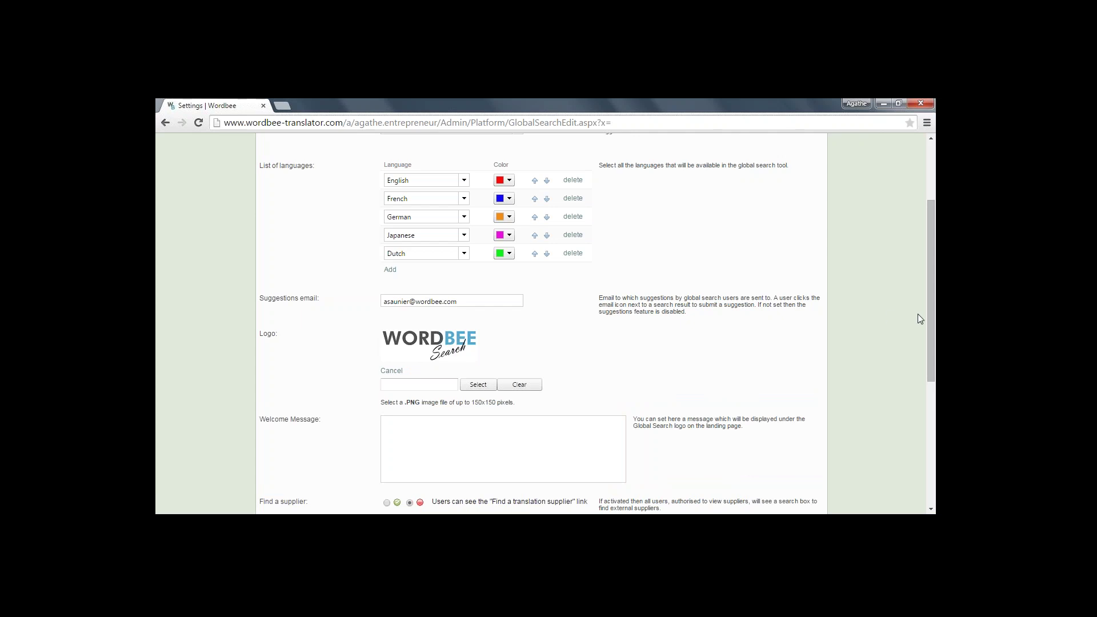
Let users see the "Find a translation supplier" link and give access to reference documents from the global search page
left_click_drag(930, 318, 935, 423)
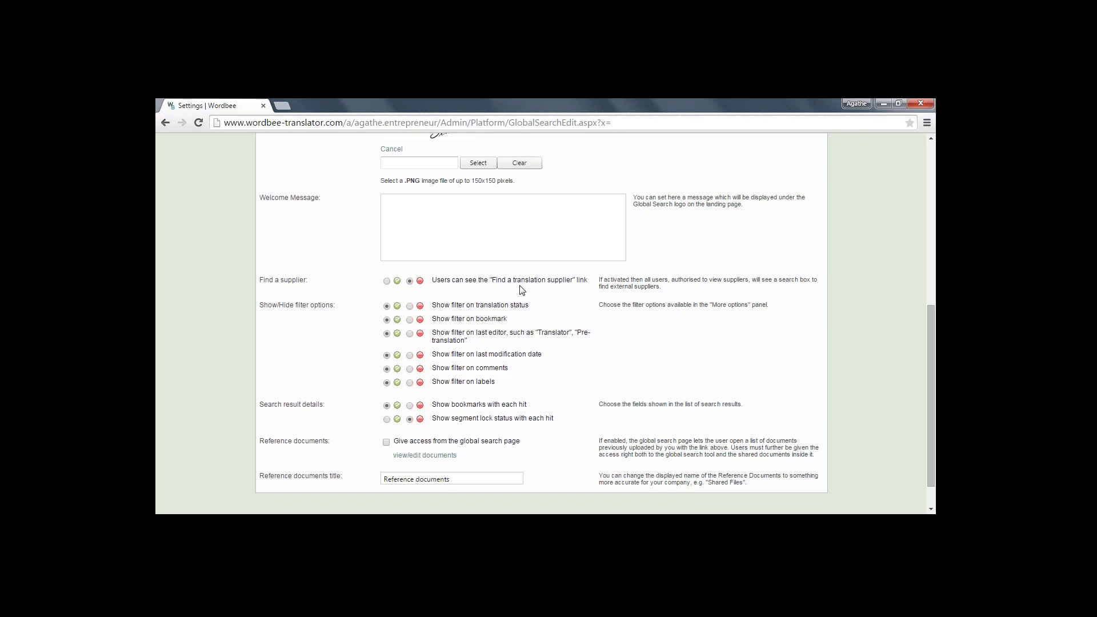
left_click(387, 281)
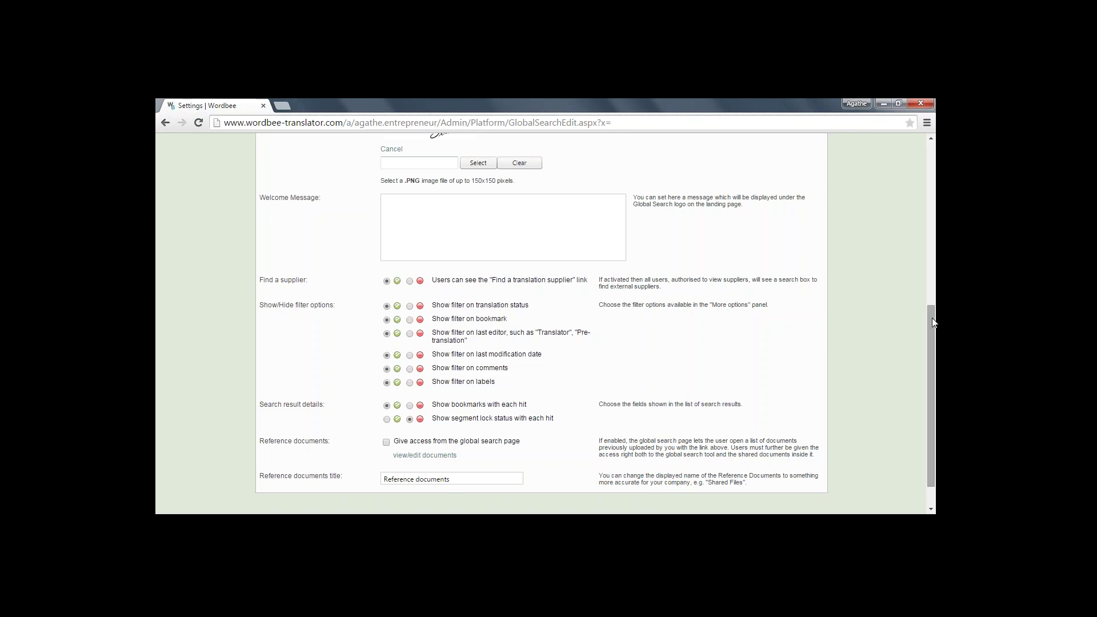
left_click_drag(934, 322, 936, 354)
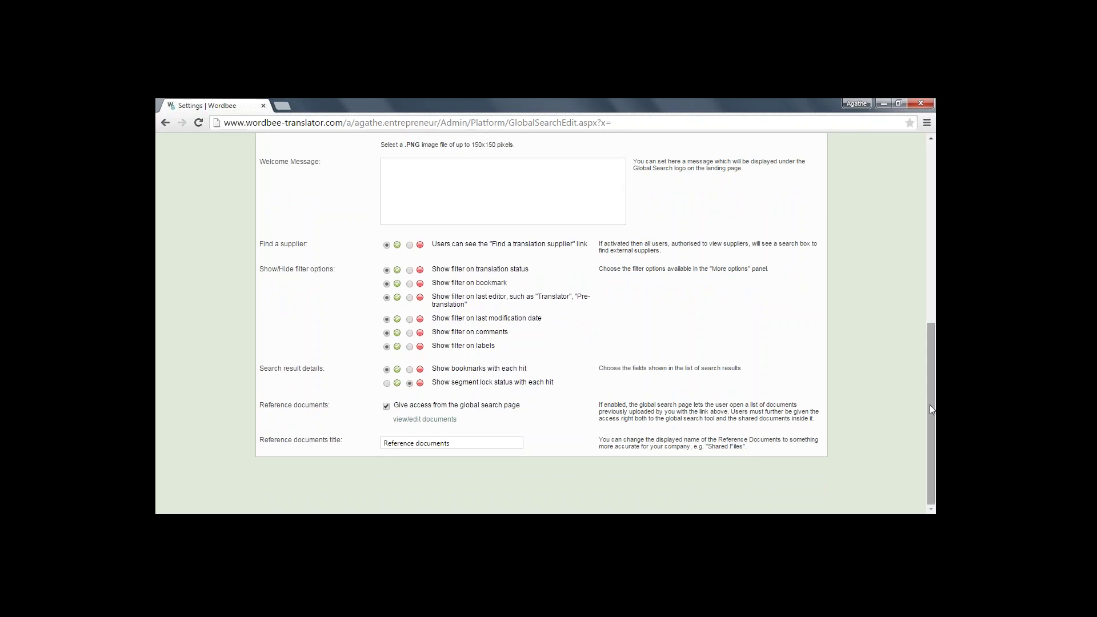
left_click_drag(931, 405, 928, 421)
left_click_drag(928, 420, 907, 224)
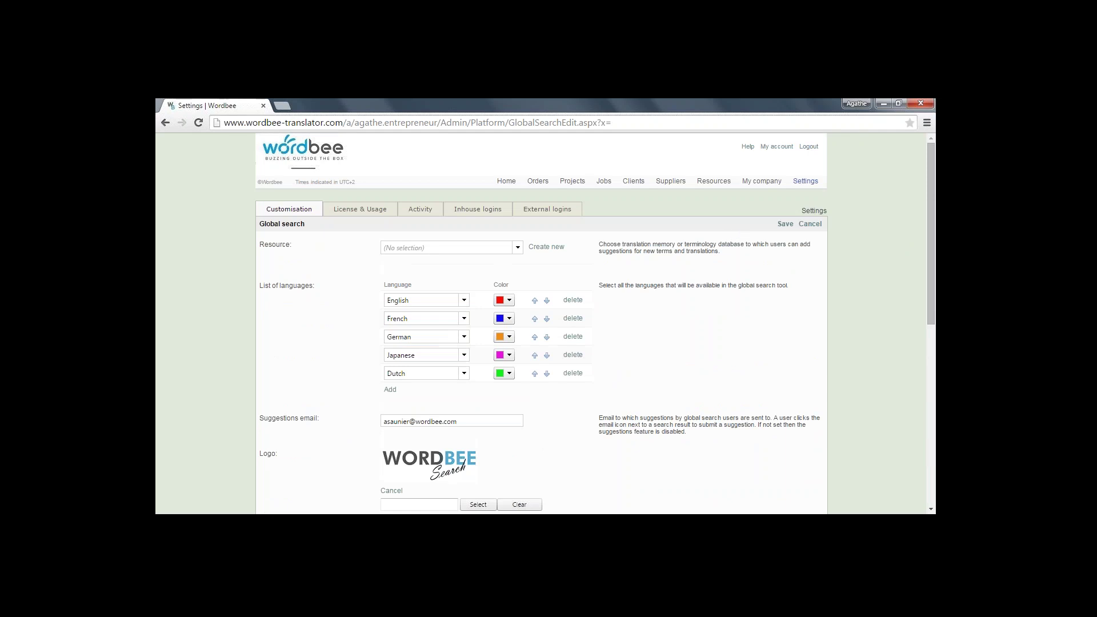
Save the global search settings and add the "Find a service" widget to the home dashboard
left_click(786, 225)
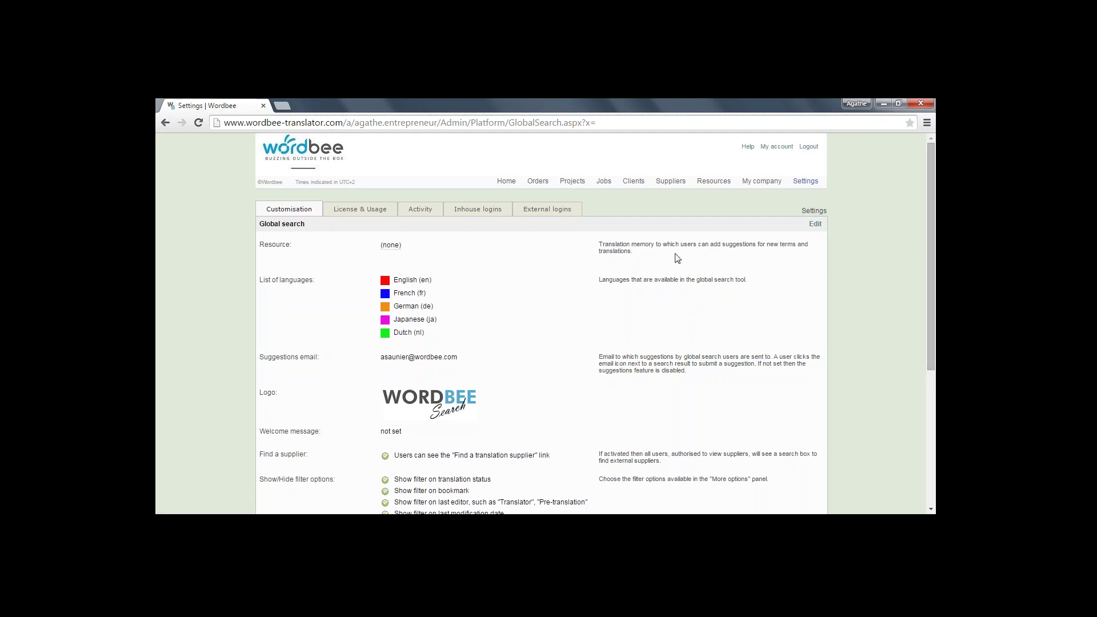
left_click(507, 182)
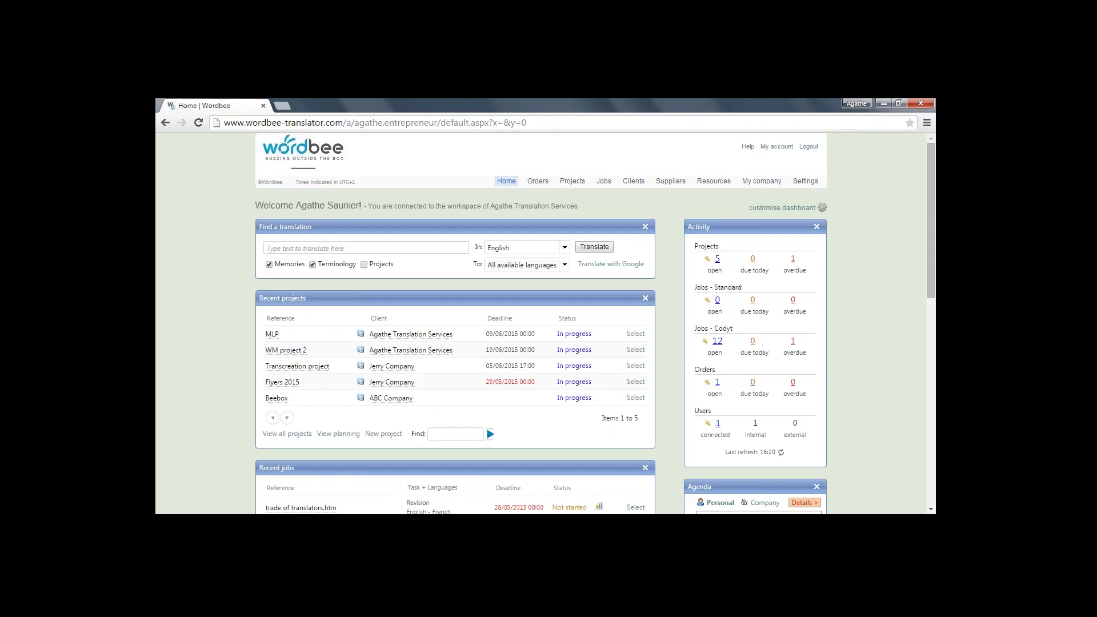
left_click(783, 208)
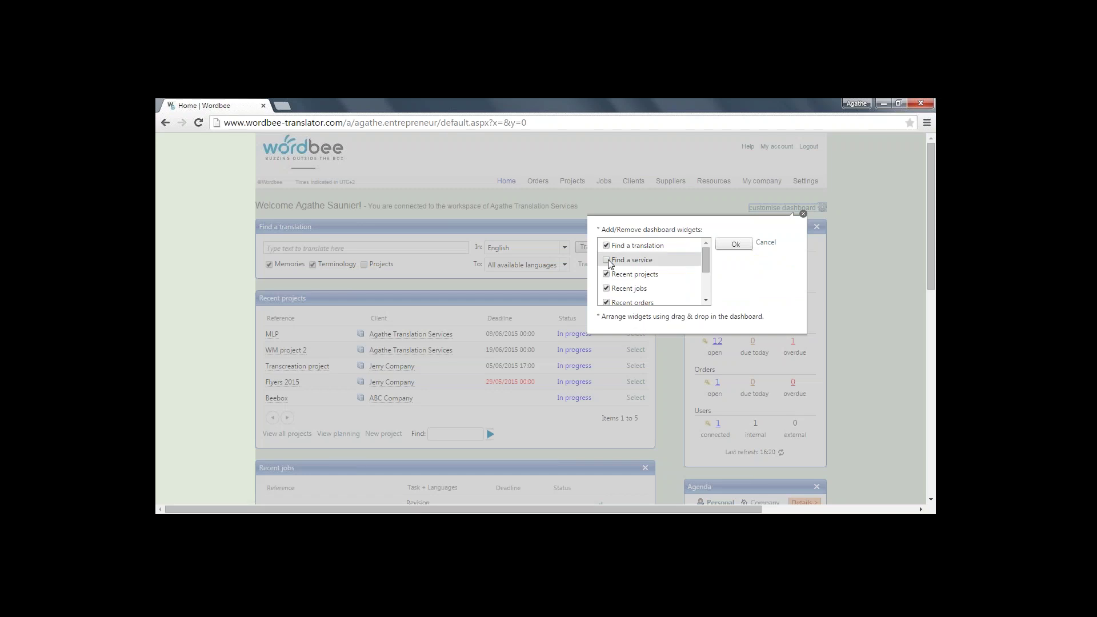
left_click(735, 244)
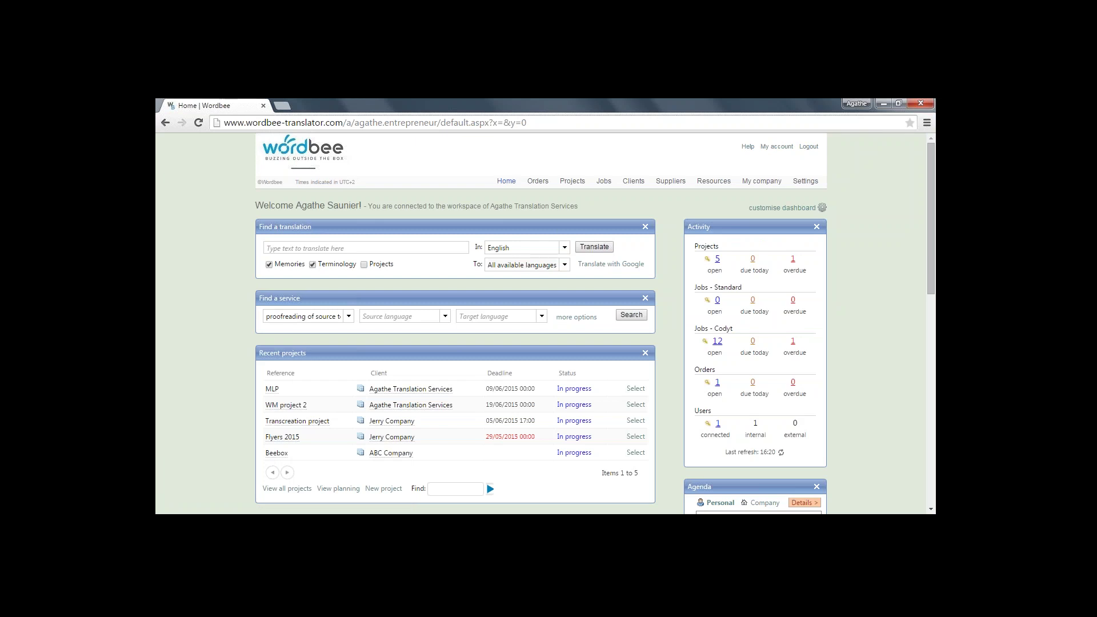
Search for suppliers offering the Translation service with French as source language and Spanish as target language
left_click(347, 316)
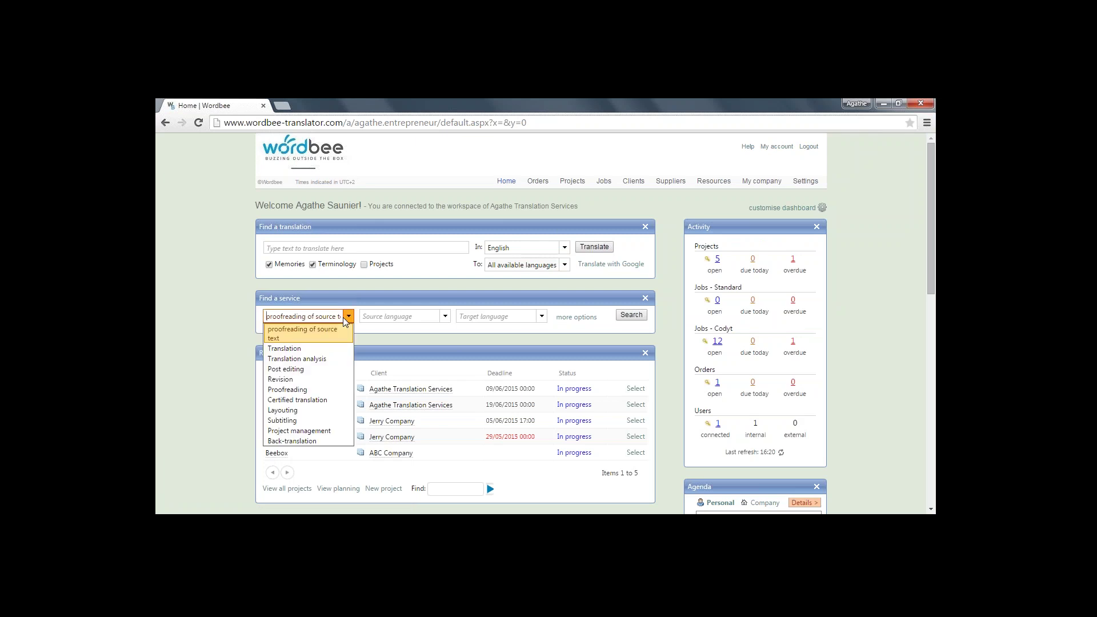
left_click(309, 348)
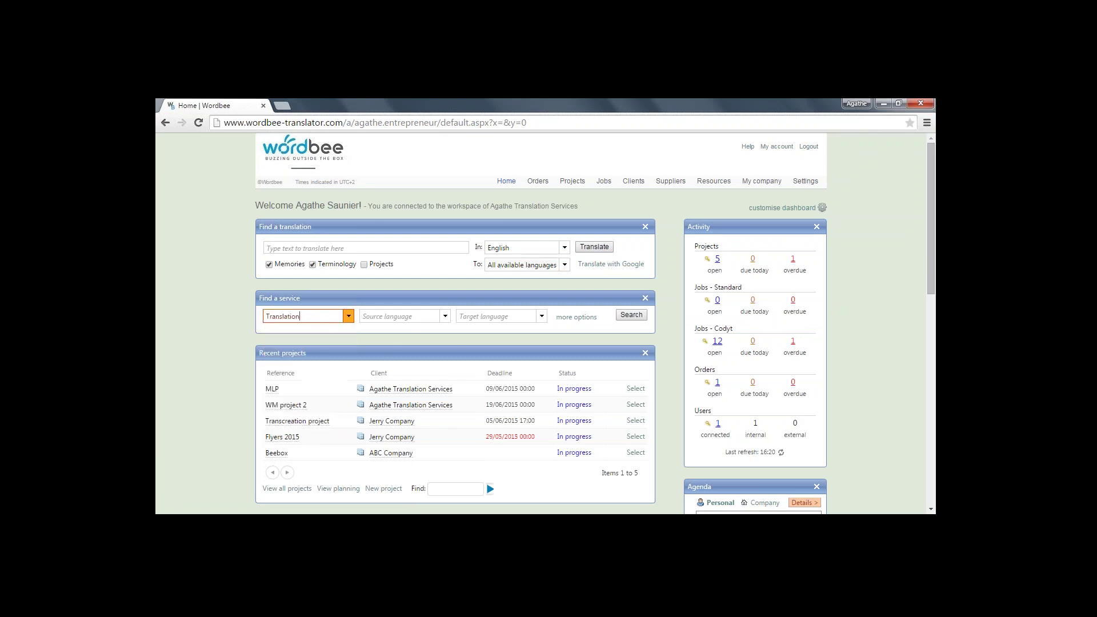
left_click(445, 317)
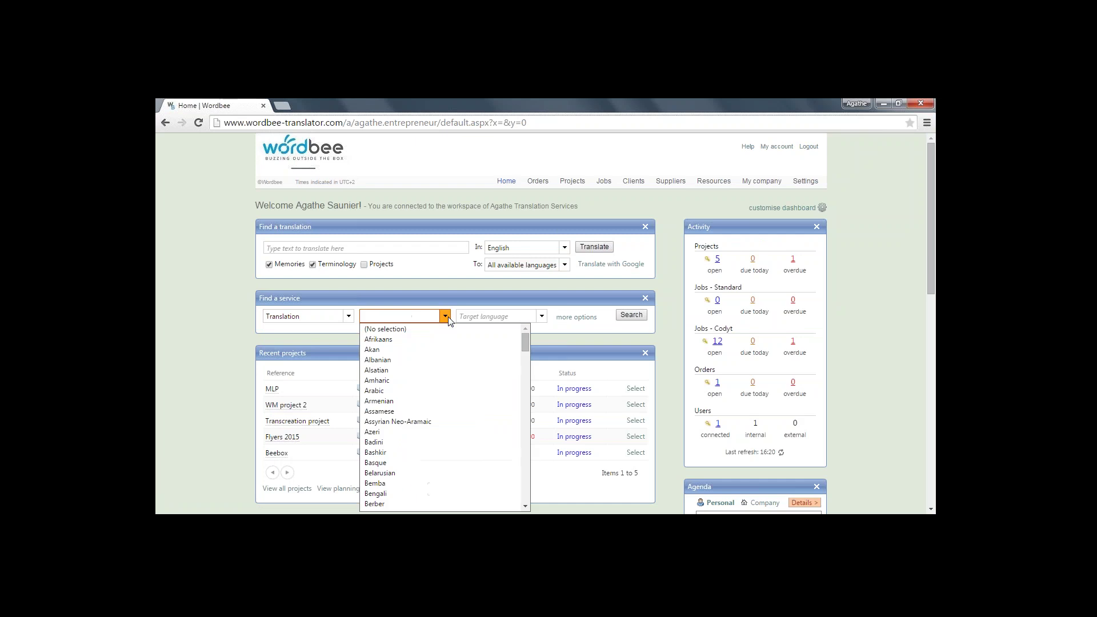
type("French")
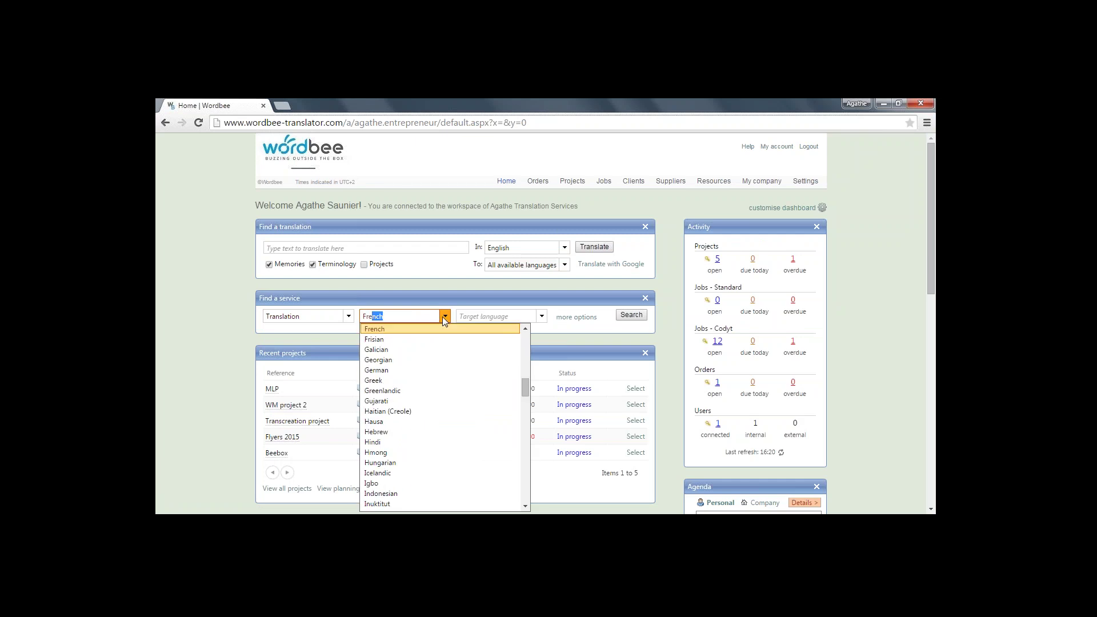
left_click(406, 330)
left_click(541, 317)
type("Spanish")
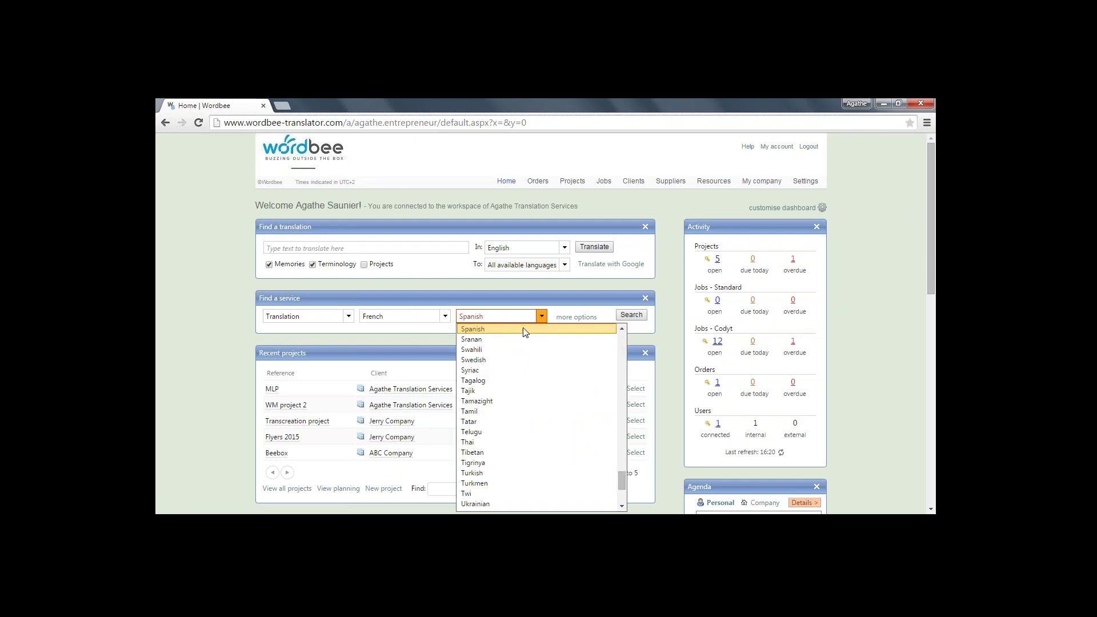
left_click(525, 332)
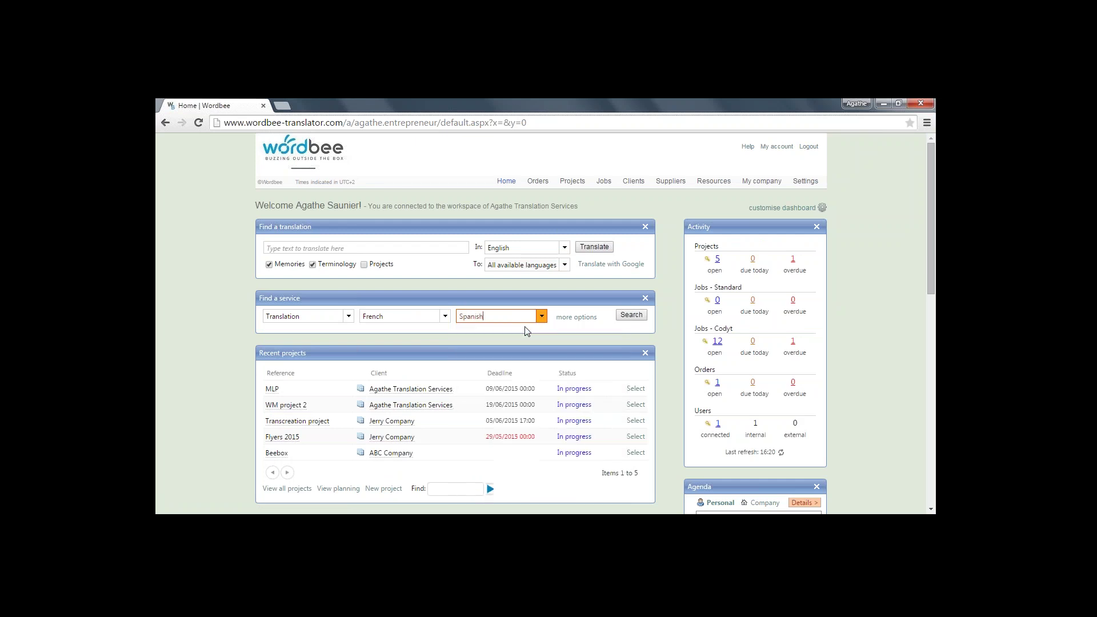
left_click(632, 316)
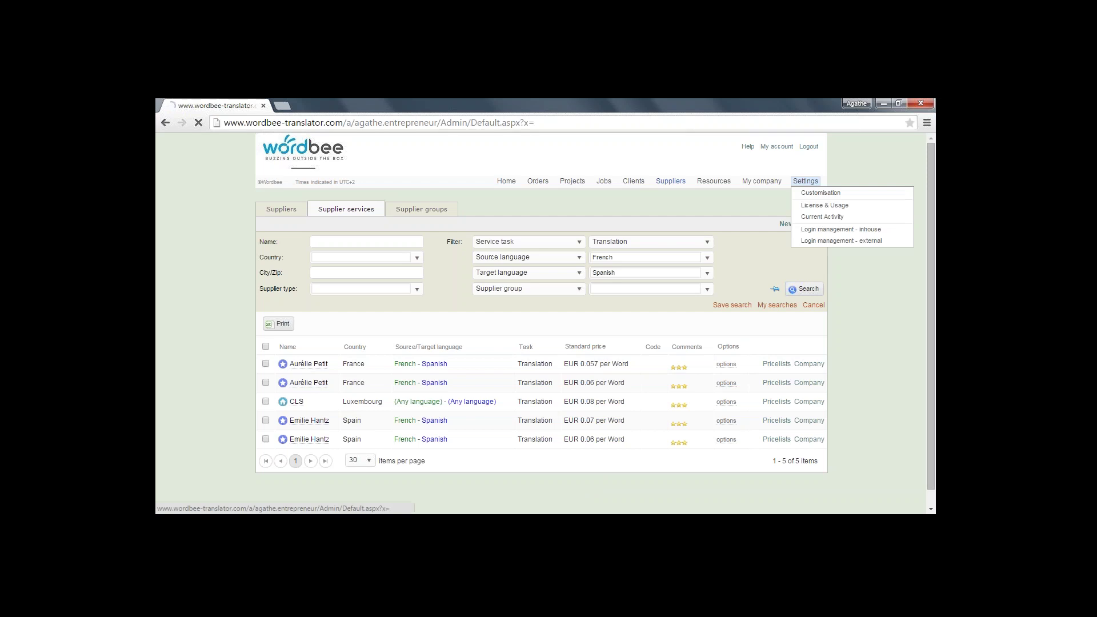
Open the External client profile in the Access Rights settings and review its Global Search rights
left_click(806, 182)
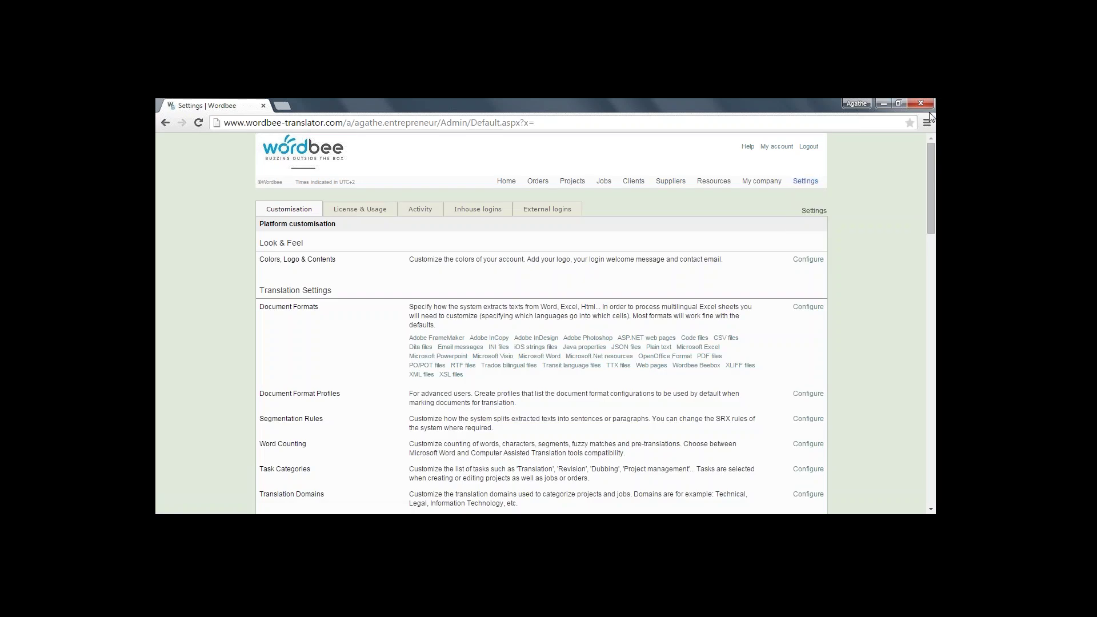
scroll(932, 194, "down", 1)
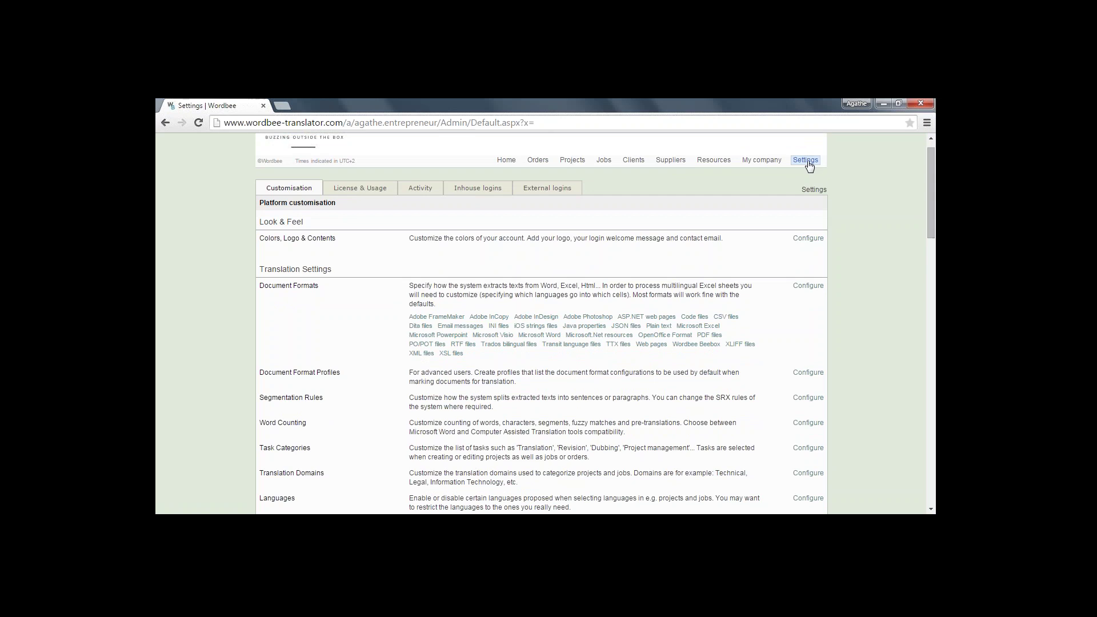
left_click_drag(930, 168, 936, 395)
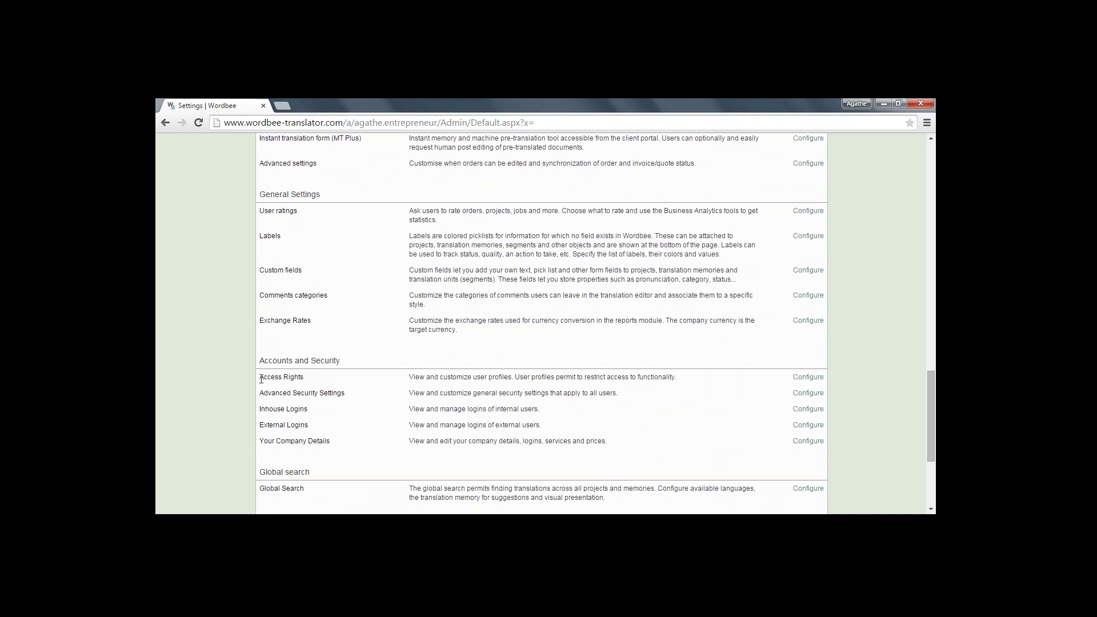
left_click(810, 378)
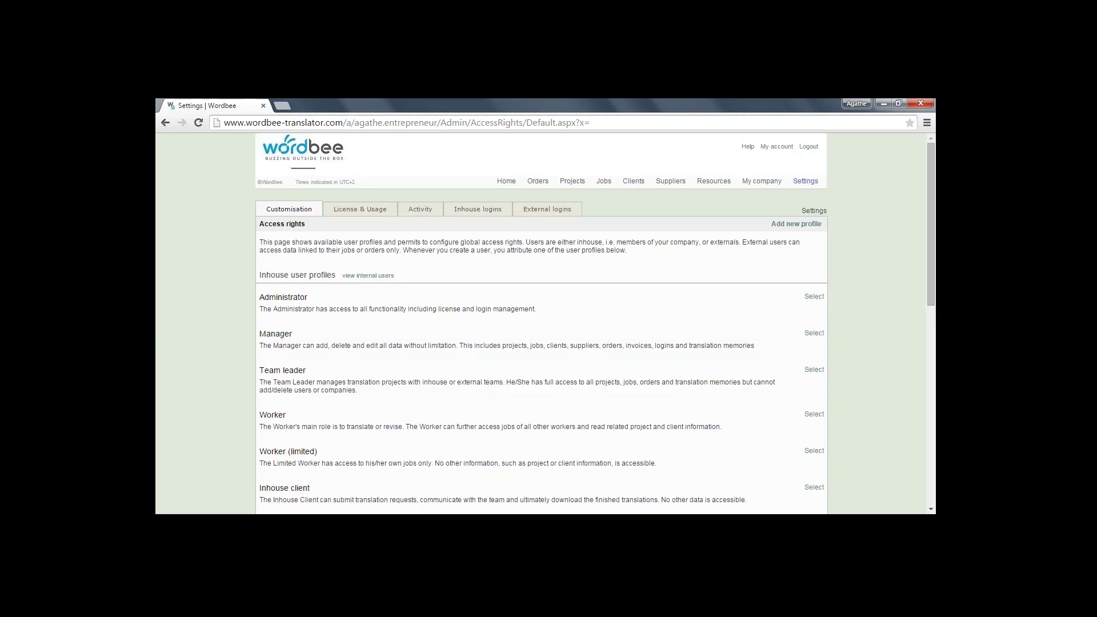
left_click_drag(935, 179, 938, 330)
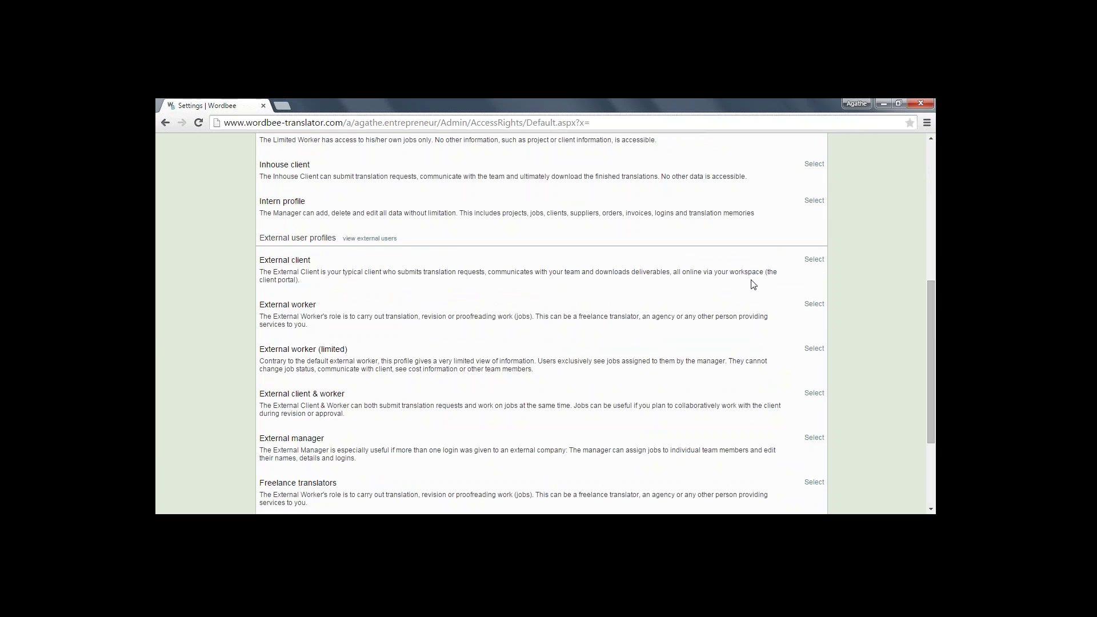
left_click(822, 260)
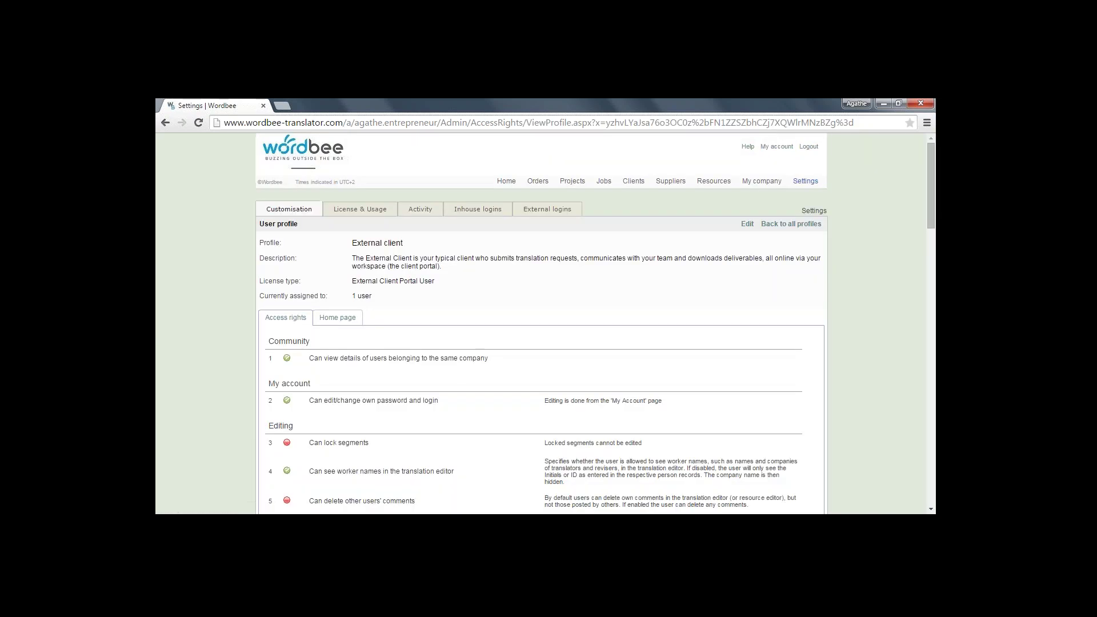
left_click_drag(927, 185, 935, 328)
scroll(464, 382, "down", 2)
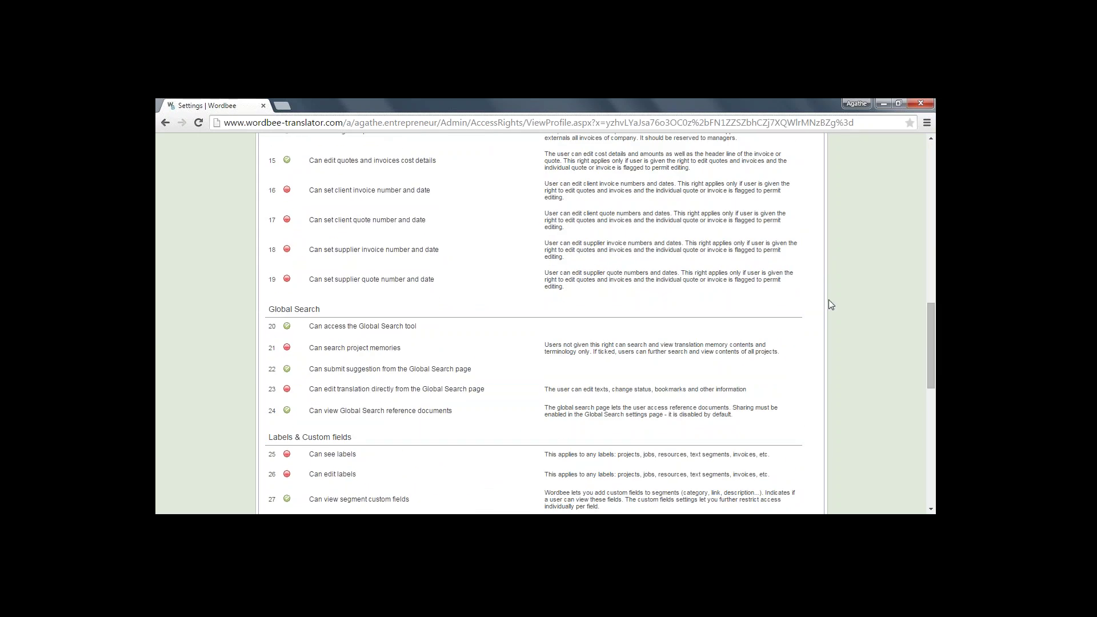
left_click_drag(932, 320, 934, 188)
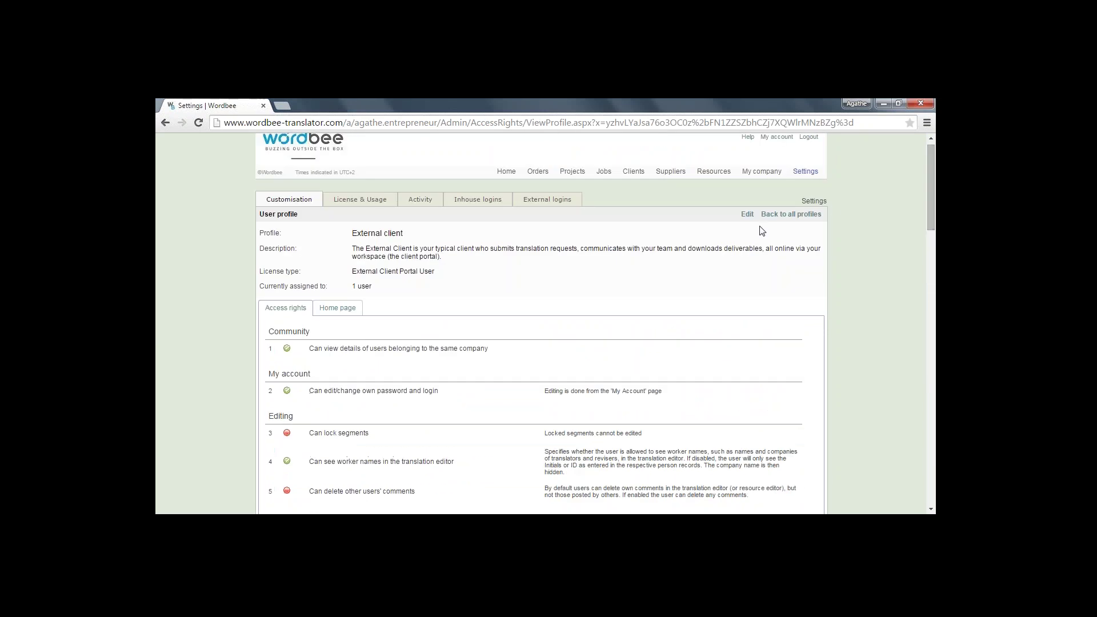
Allow the External client profile to search project memories, deny viewing Global Search reference documents, and save the changes
left_click(748, 214)
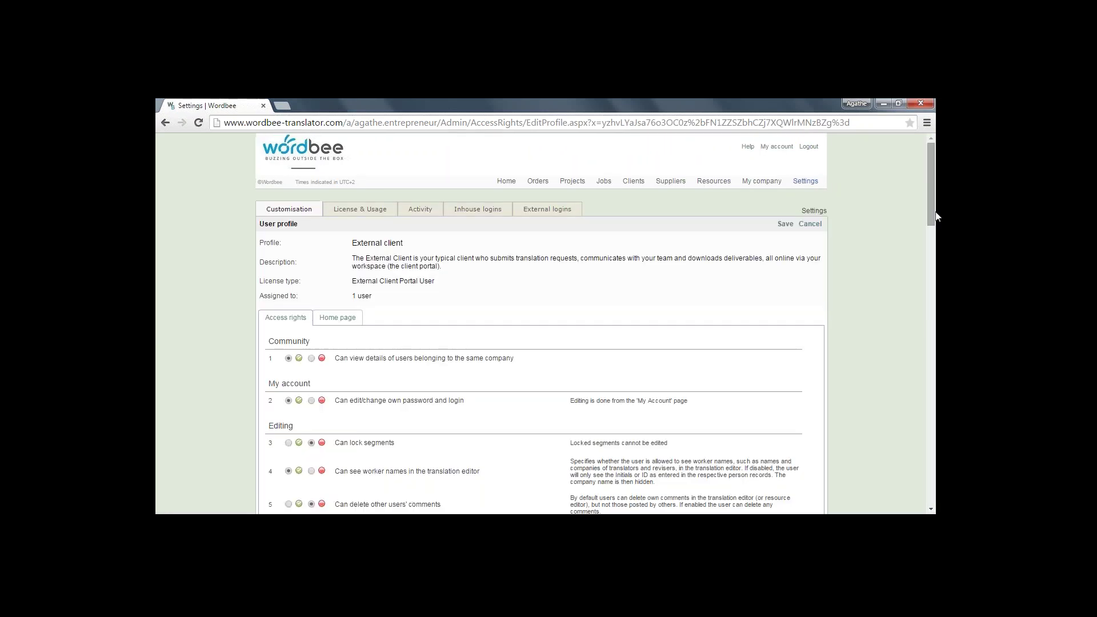
left_click_drag(936, 212, 938, 375)
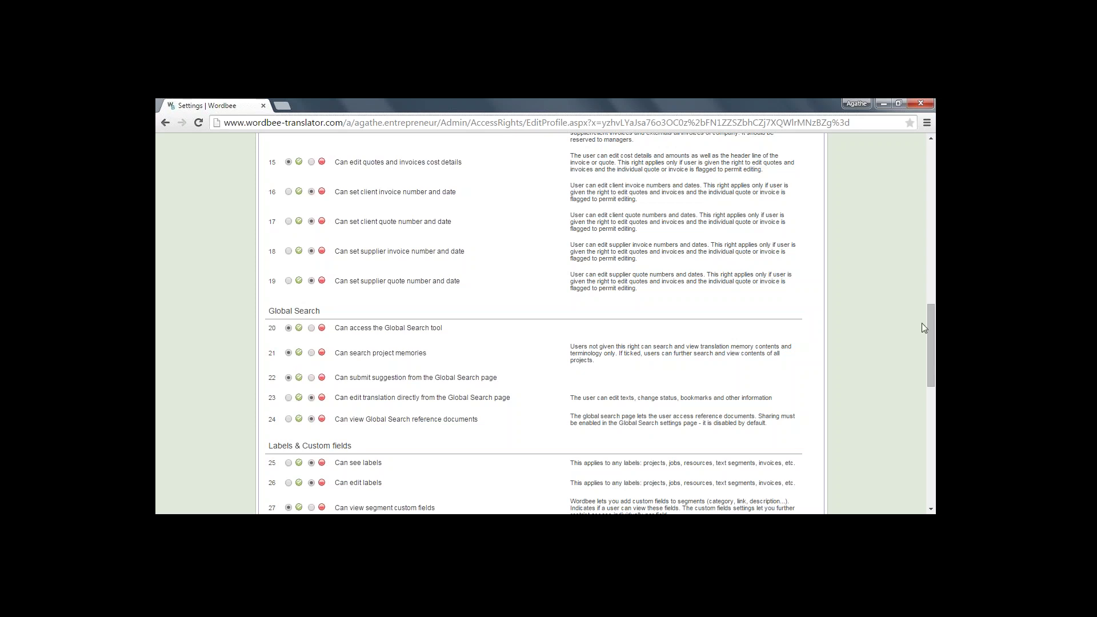
left_click_drag(930, 330, 926, 164)
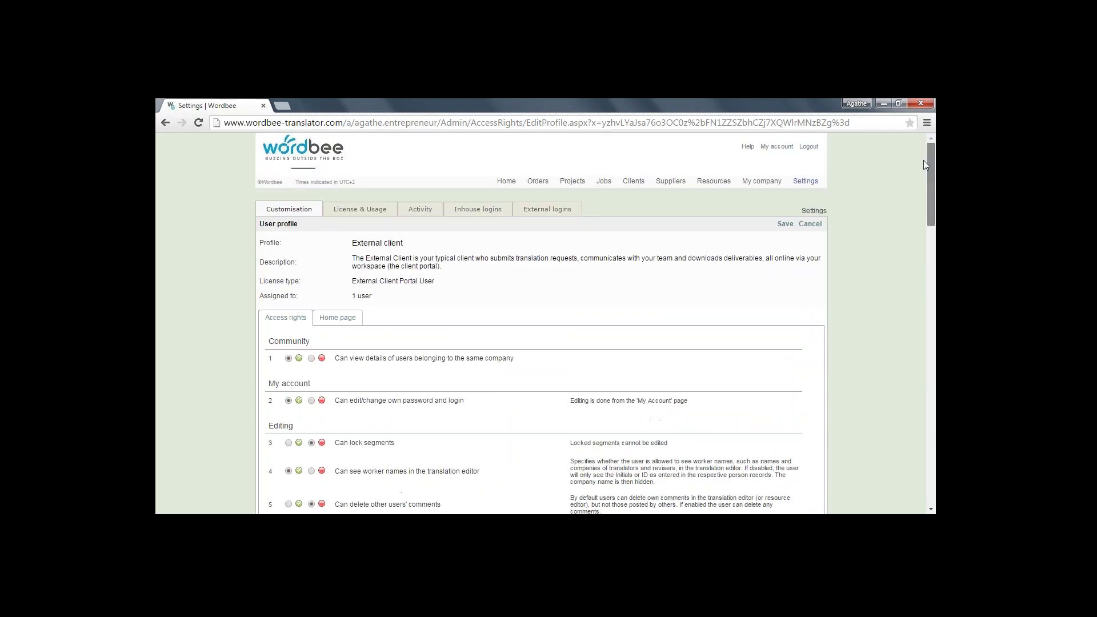
left_click(784, 224)
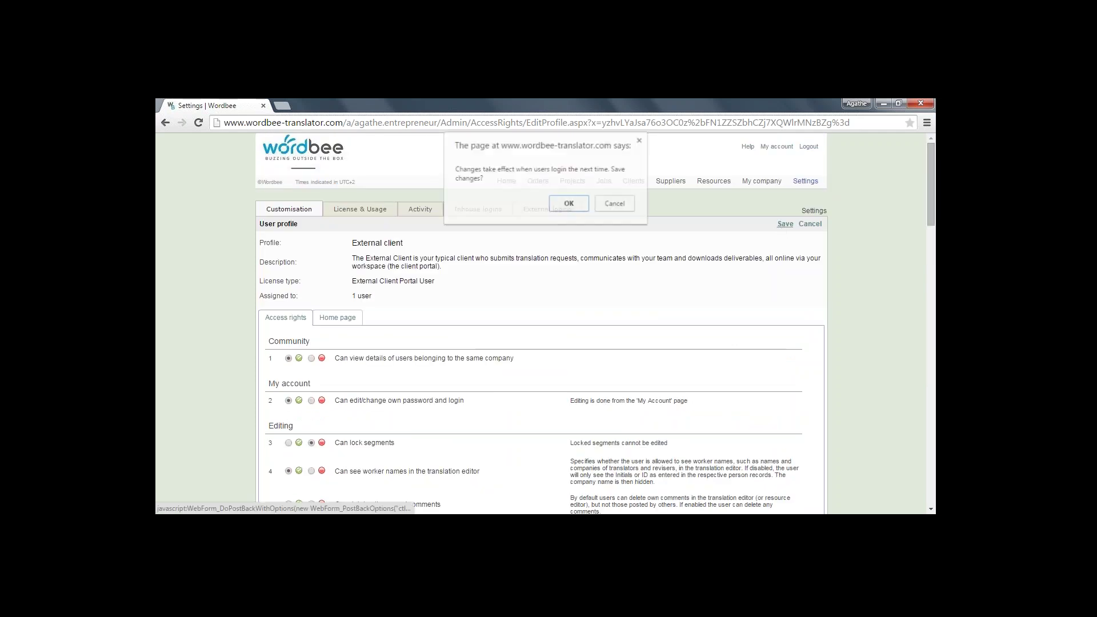
left_click(568, 205)
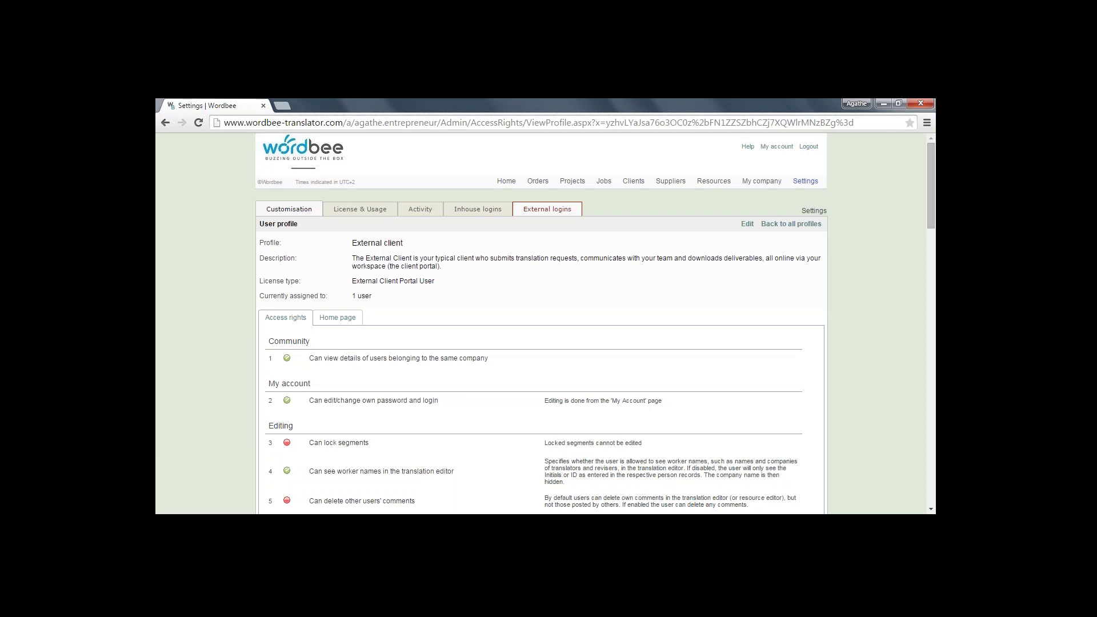
Return to the access rights overview and look through the inhouse and external user profiles
left_click(165, 123)
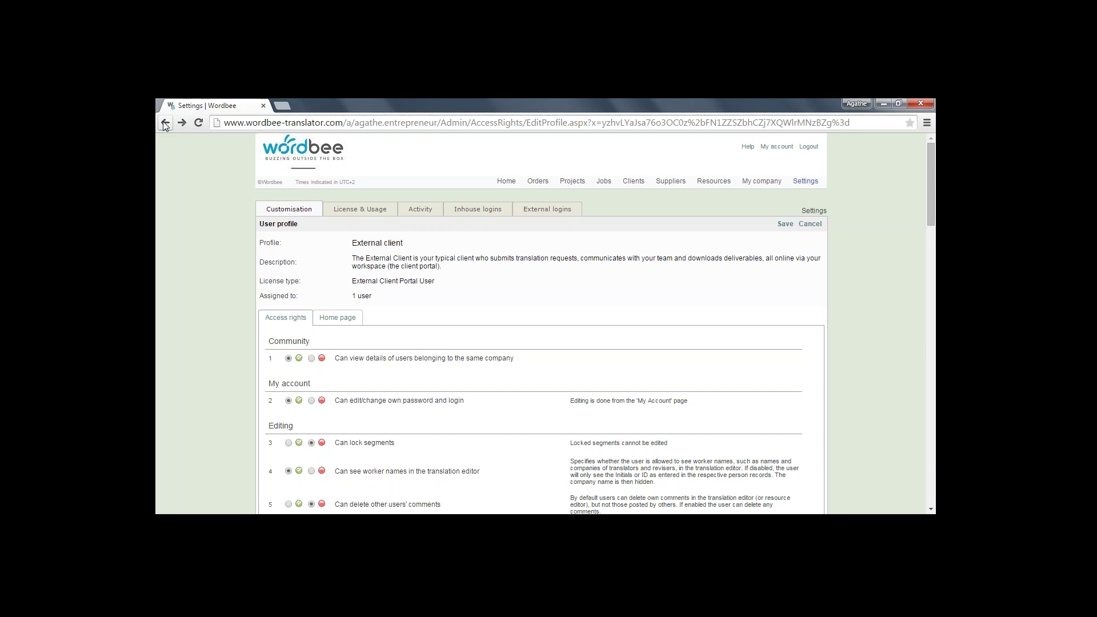
left_click(166, 123)
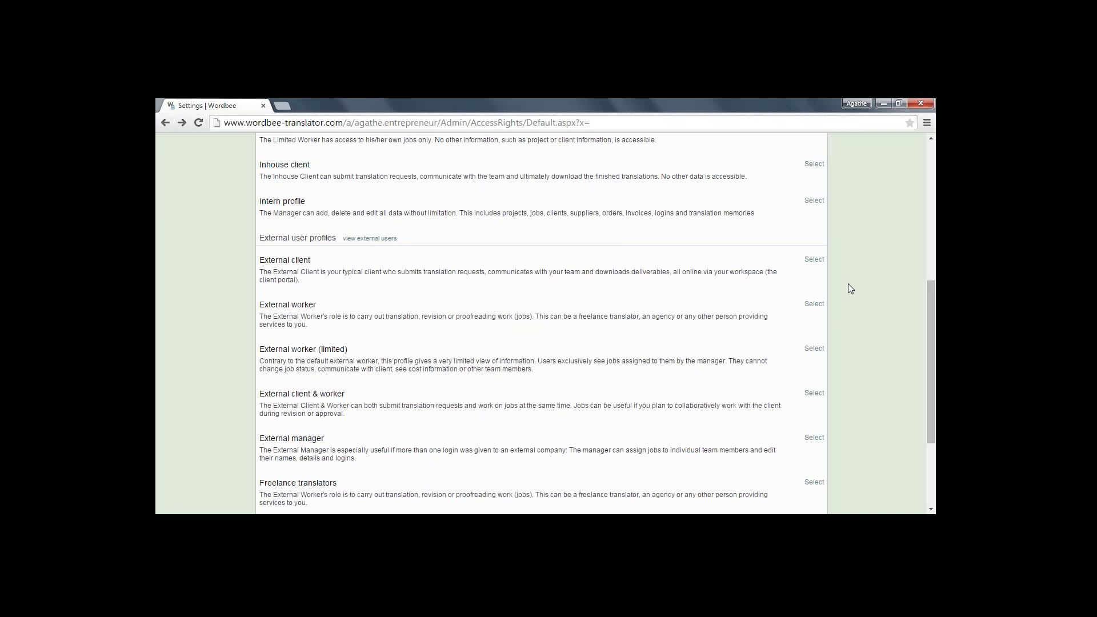
left_click_drag(932, 308, 922, 158)
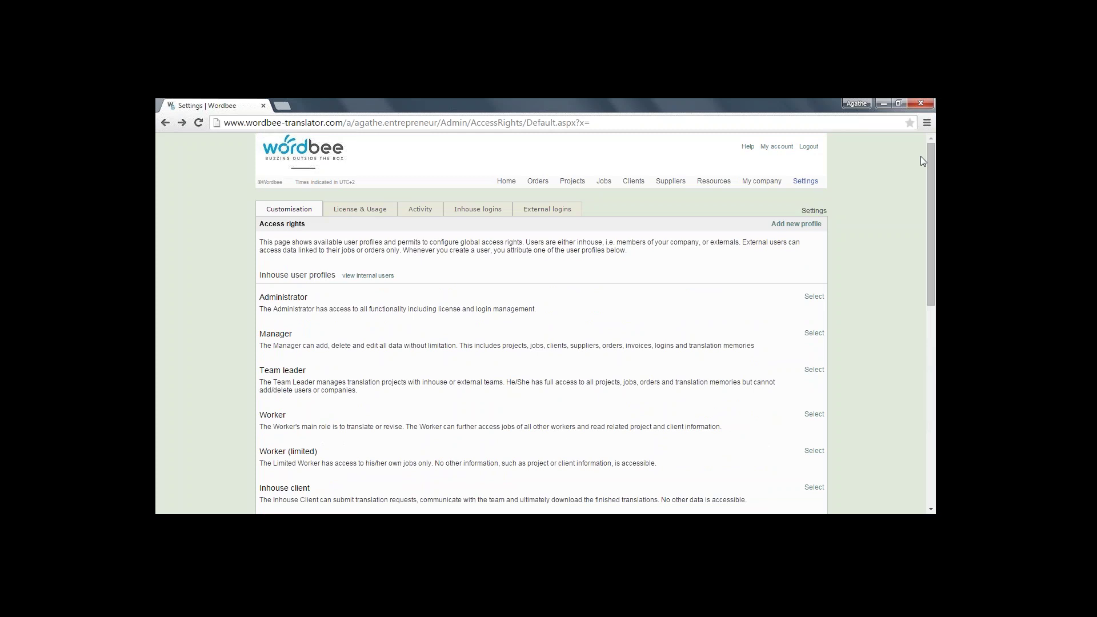
left_click_drag(928, 167, 927, 191)
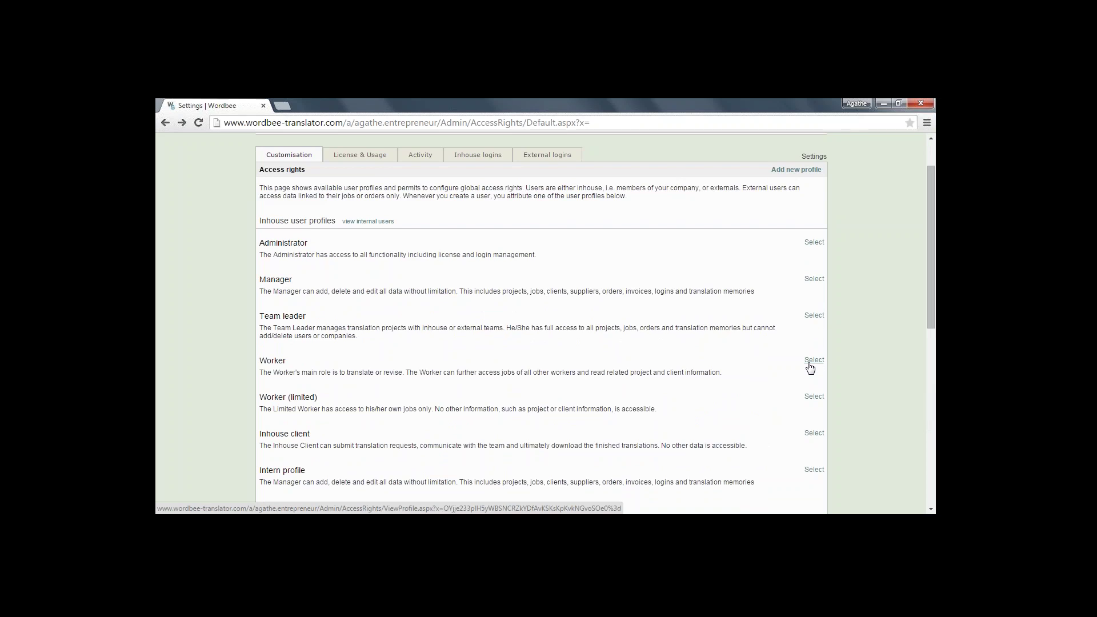
left_click_drag(932, 298, 934, 359)
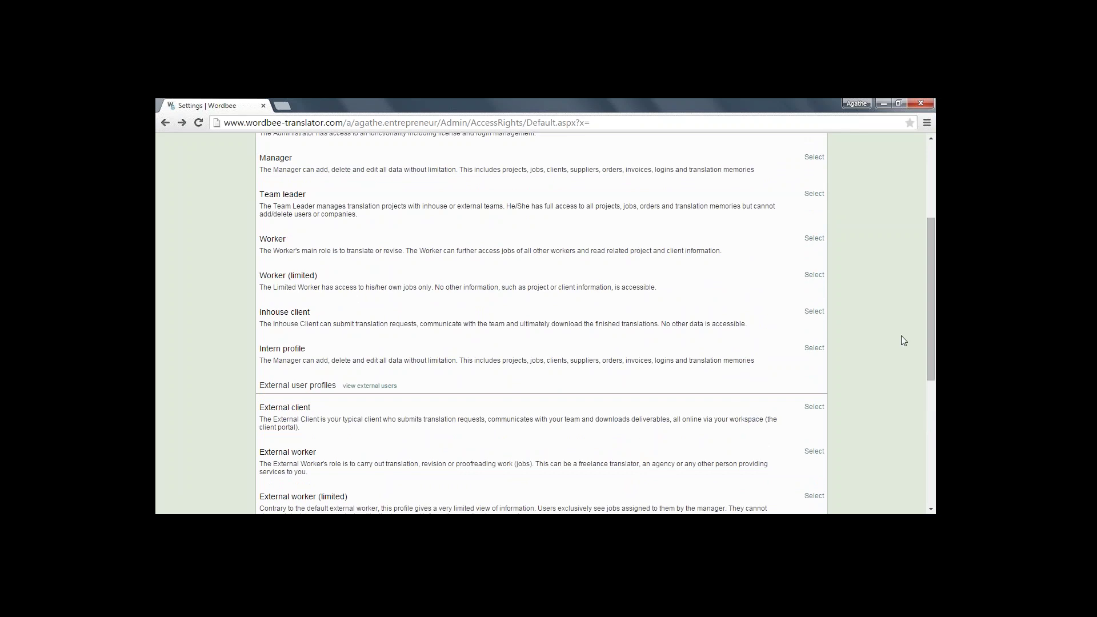
left_click_drag(931, 327, 932, 250)
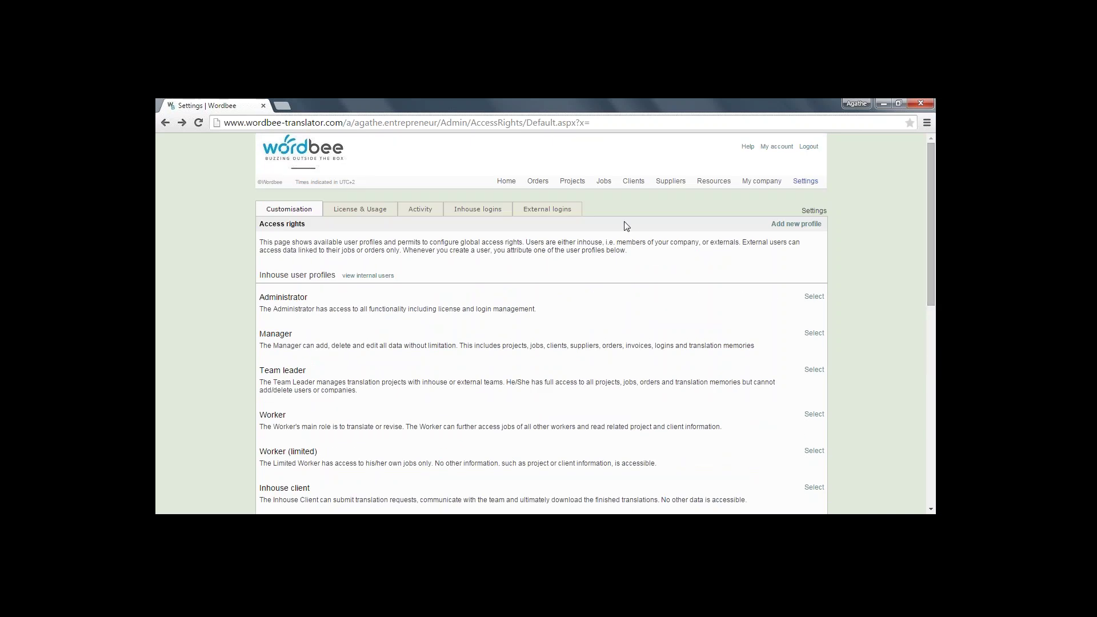
mouse_move(635, 183)
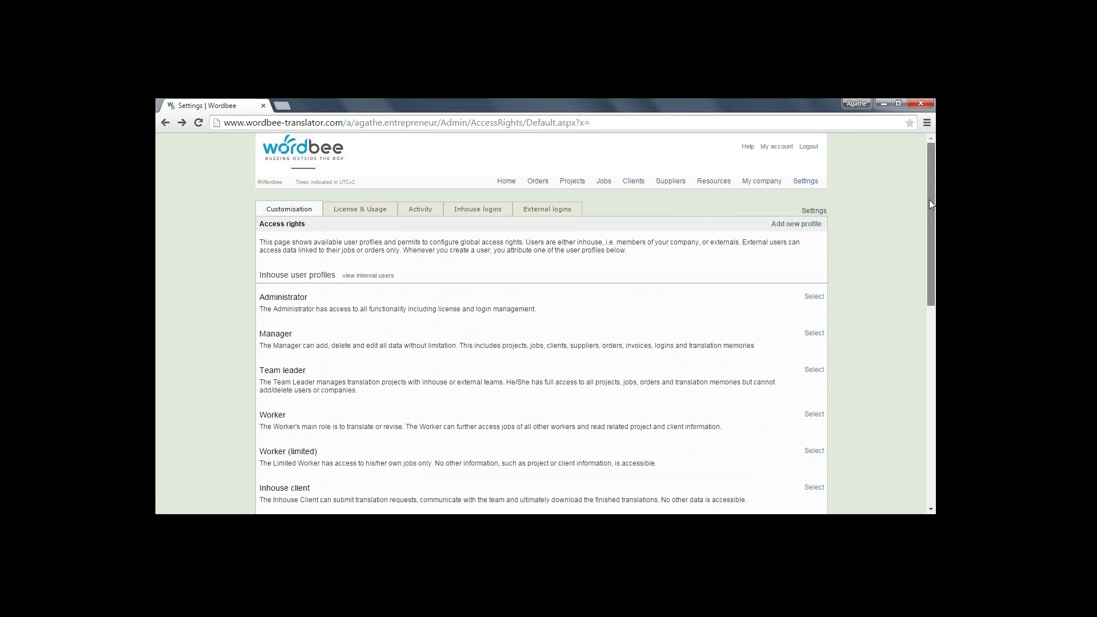
Create a new user profile modelled on External worker (External)
left_click(809, 225)
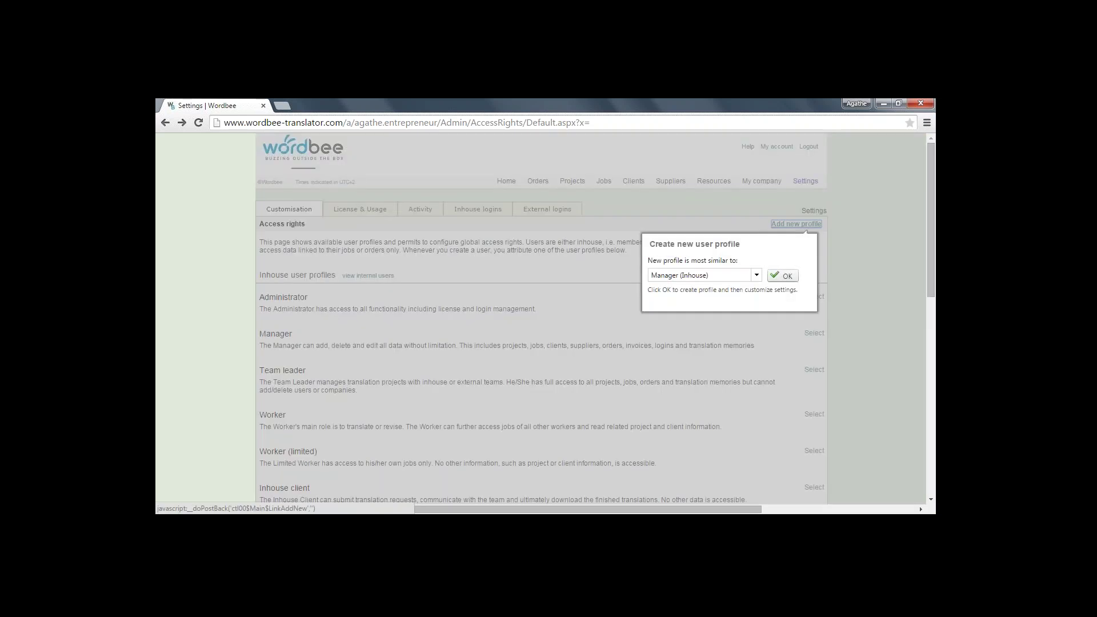
left_click(756, 276)
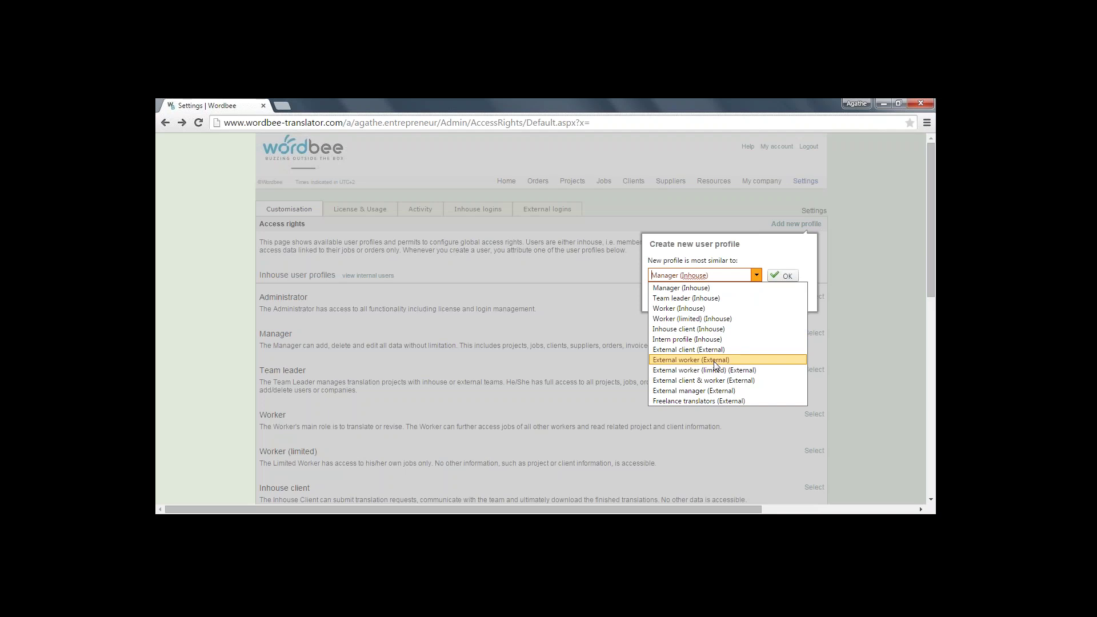
left_click(713, 361)
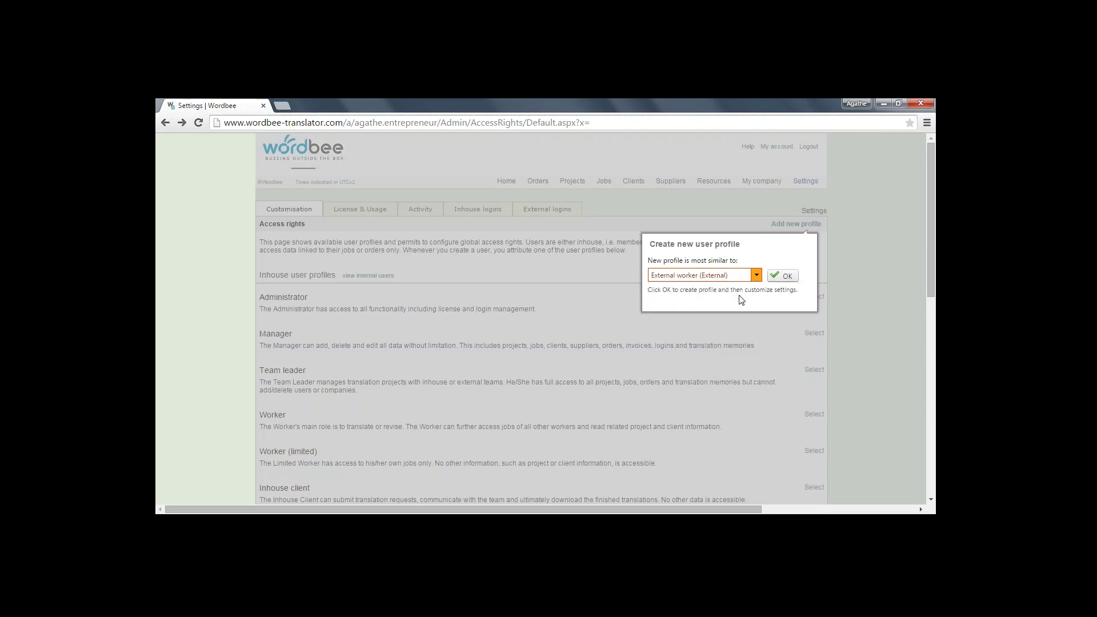
left_click(784, 276)
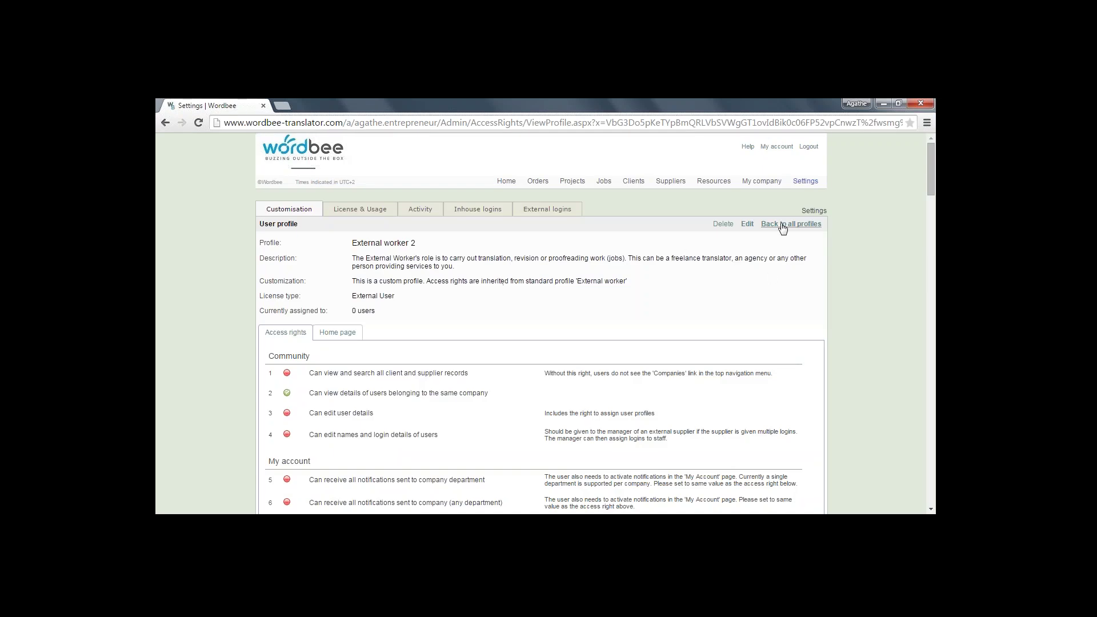
Open the External worker 2 profile for editing, check its Global Search rights, and save the profile
left_click(748, 224)
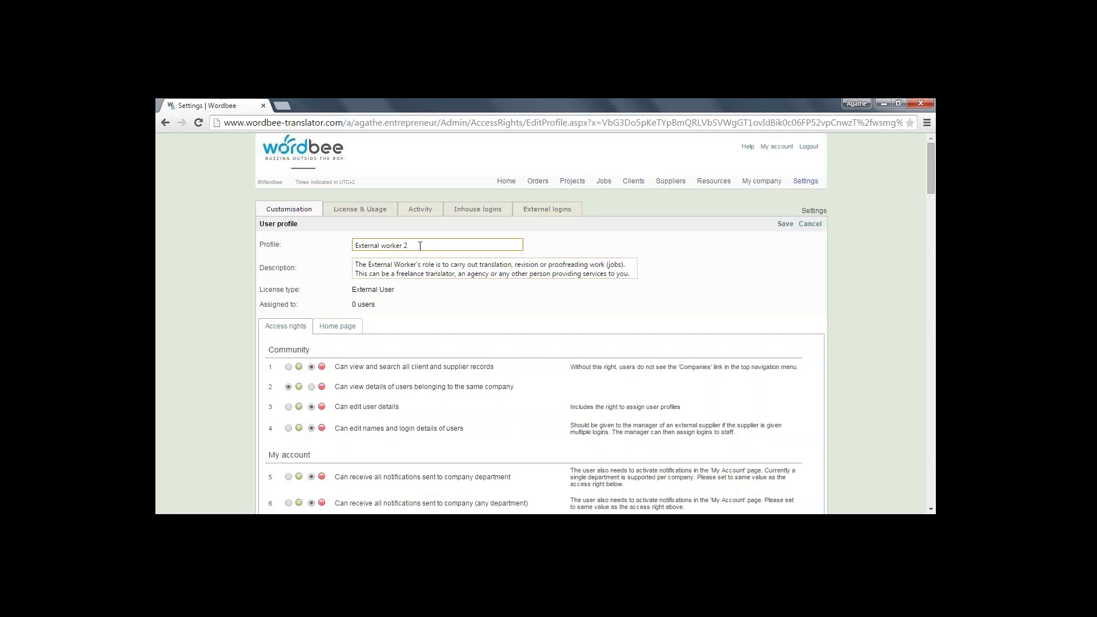
left_click(255, 270)
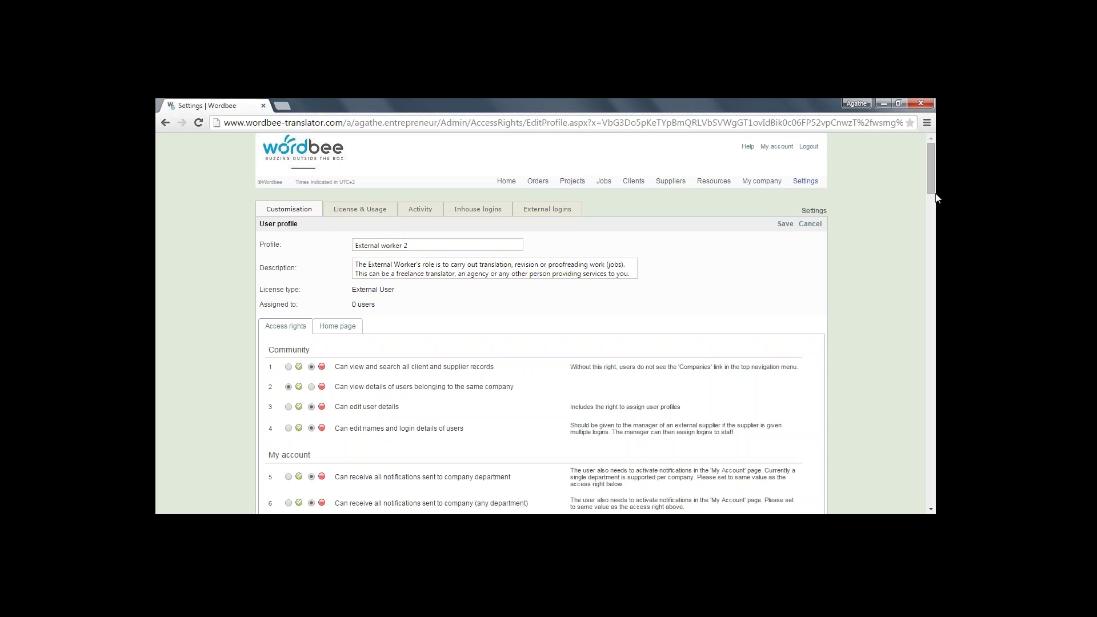
left_click_drag(934, 173, 937, 424)
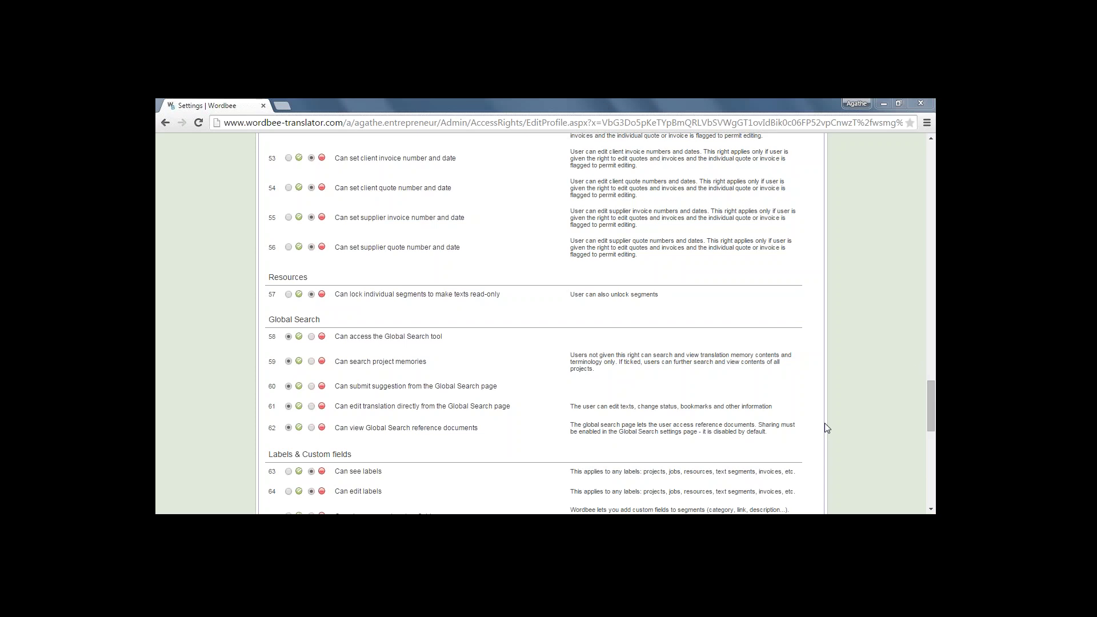
left_click_drag(927, 407, 935, 200)
scroll(804, 201, "up", 3)
left_click(786, 225)
left_click(568, 205)
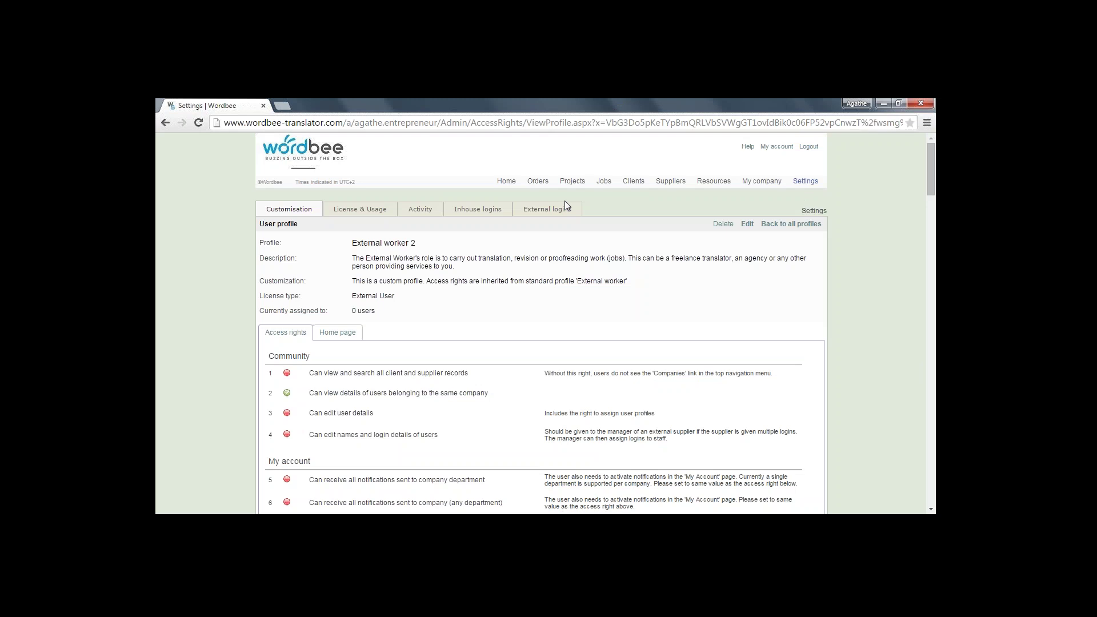
Open the company record of the France-based supplier listed just above the Algerian one, and select its contact under managed logins
left_click(673, 184)
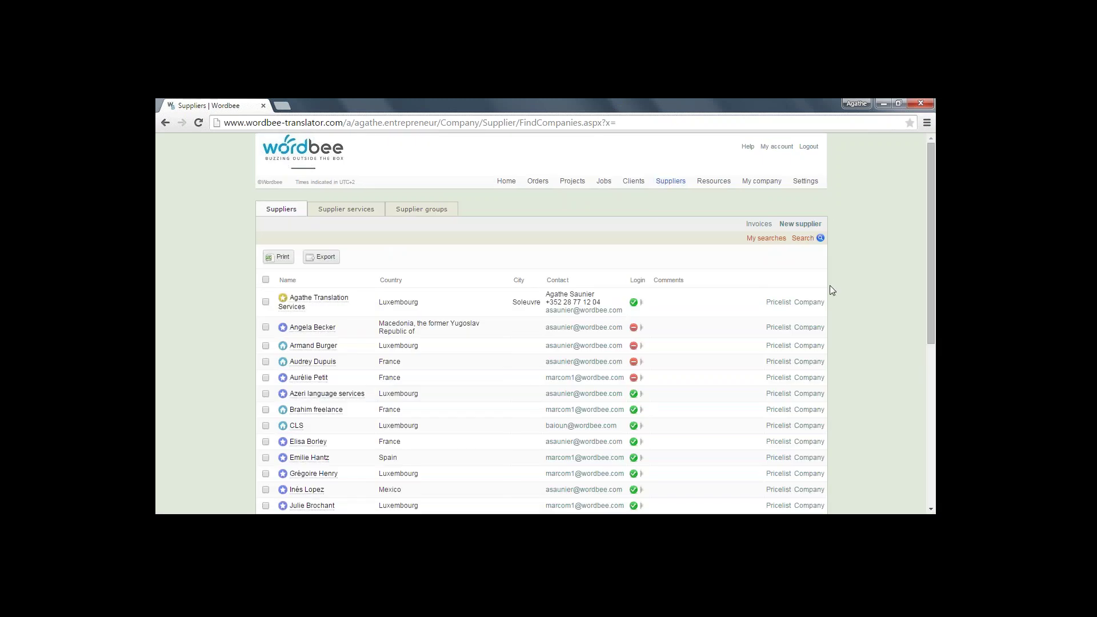
left_click_drag(933, 307, 934, 367)
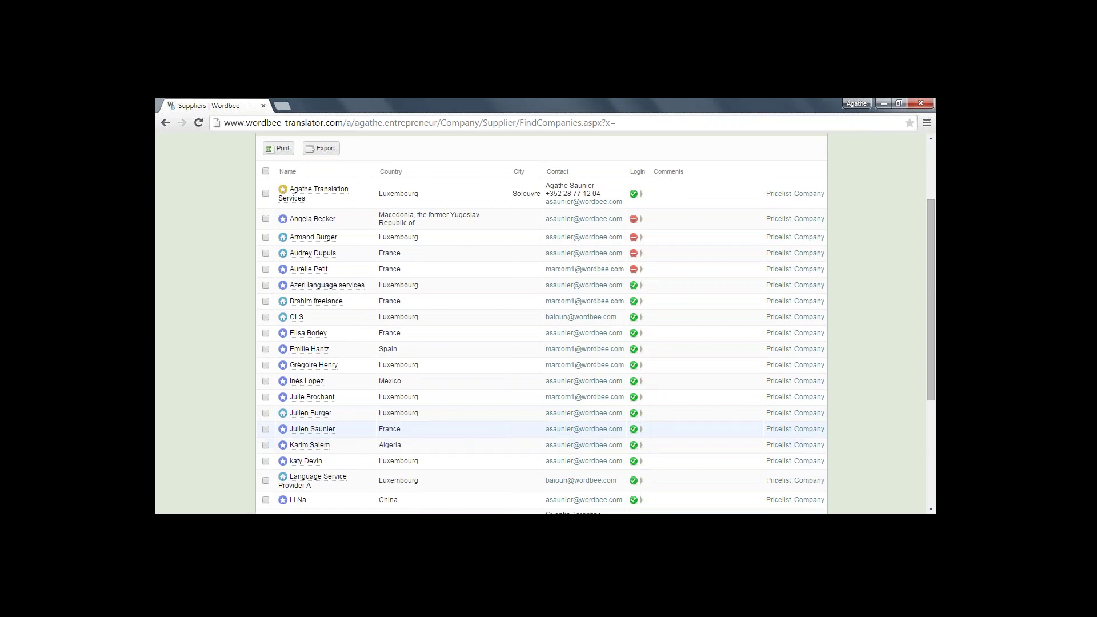
left_click(805, 430)
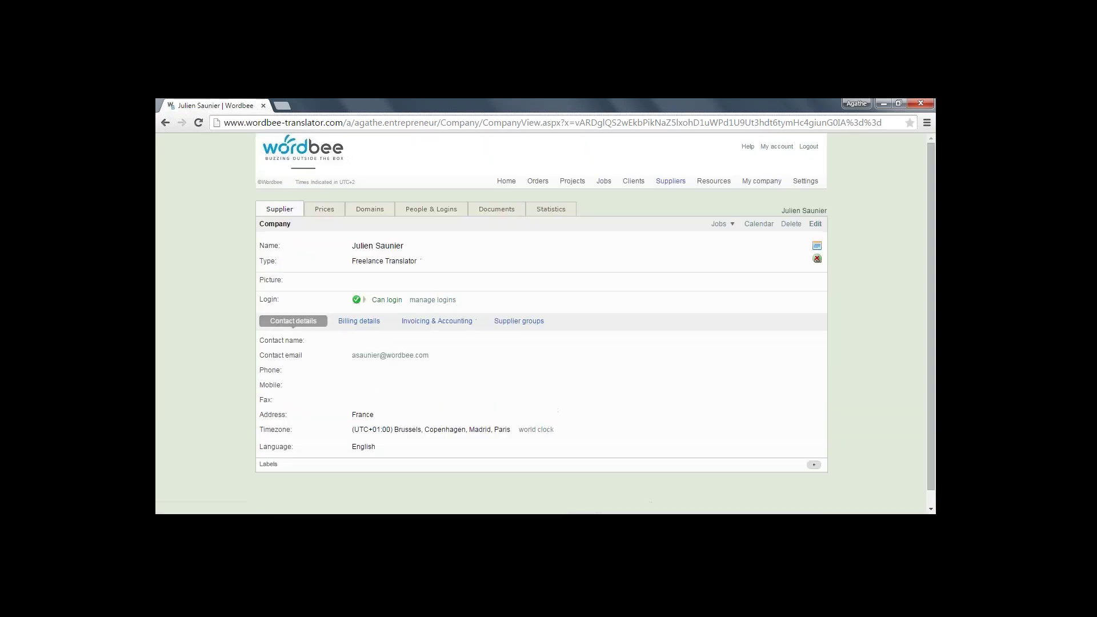
left_click(434, 300)
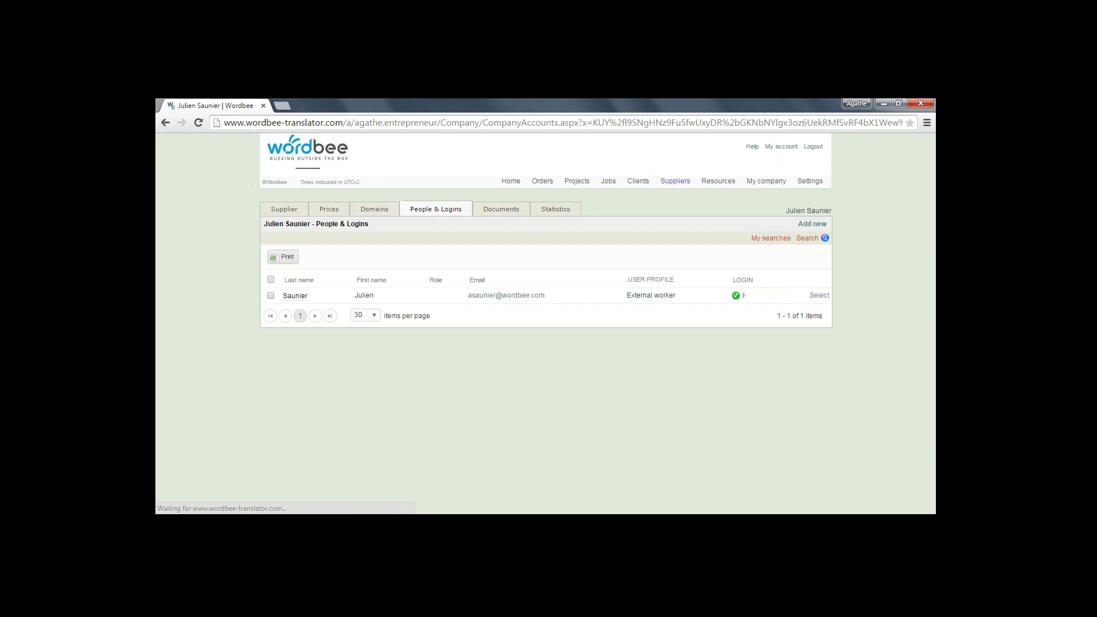
left_click(820, 295)
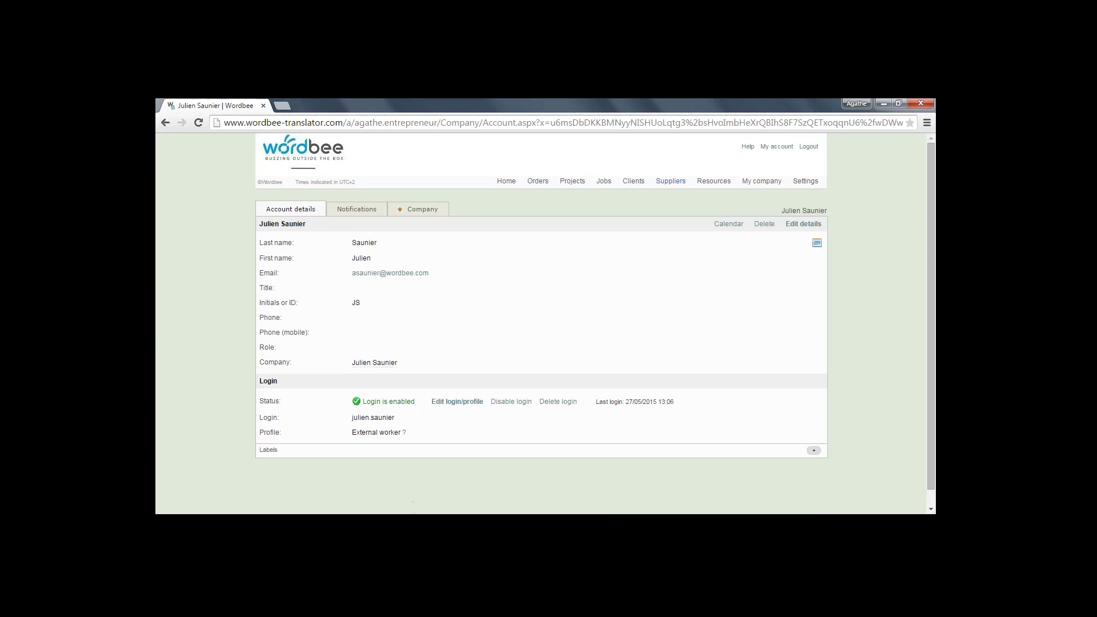
Edit the supplier contact's login and set the user profile to External worker 2
left_click(438, 403)
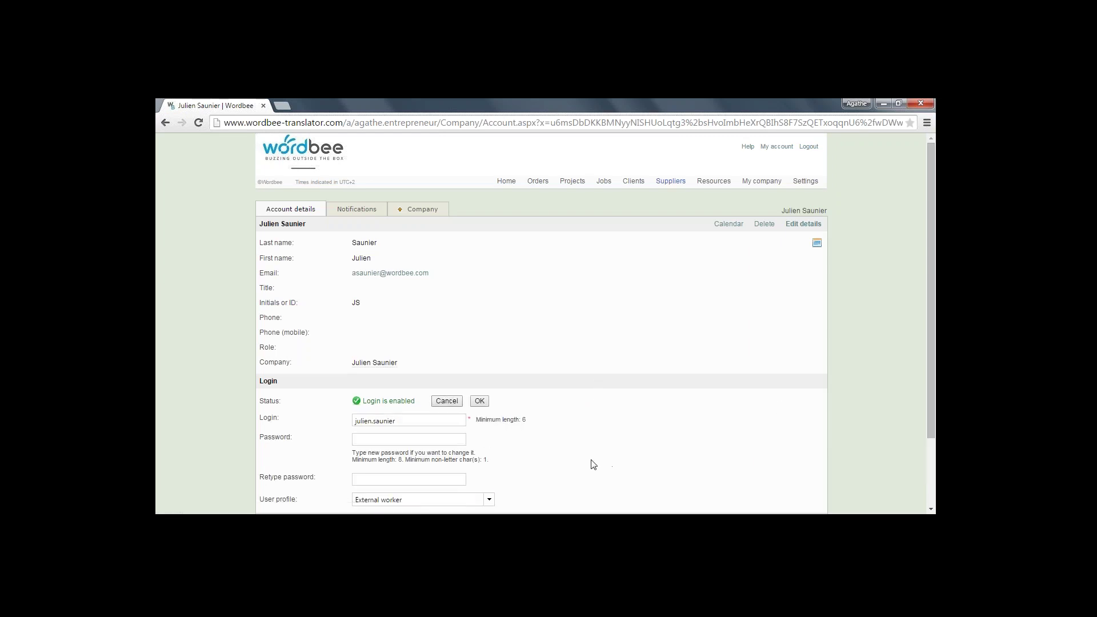
left_click(489, 500)
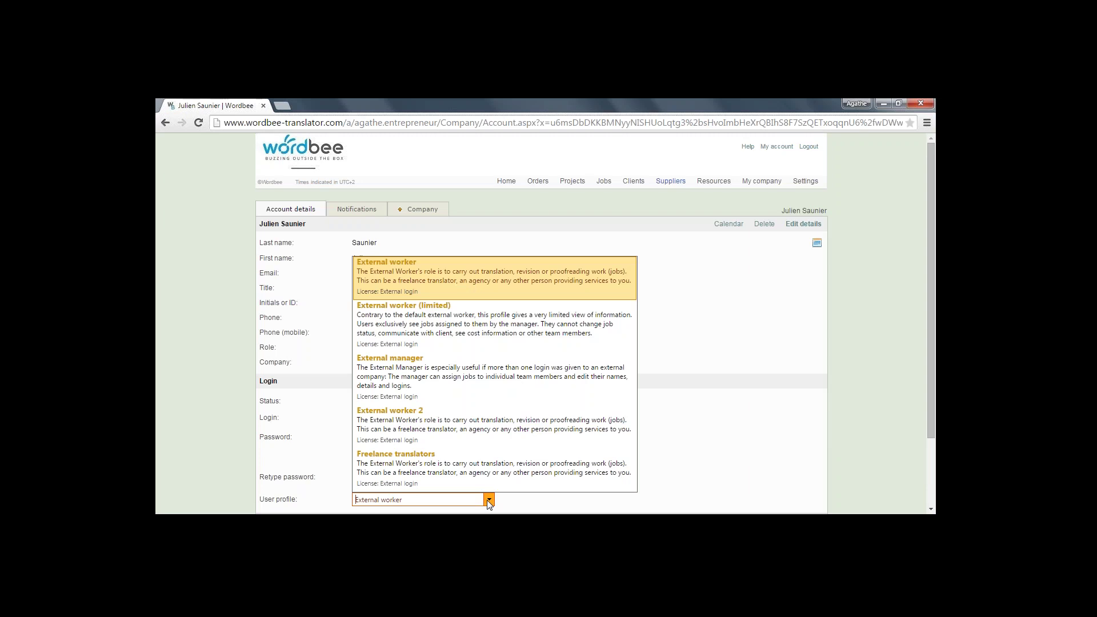
left_click(409, 417)
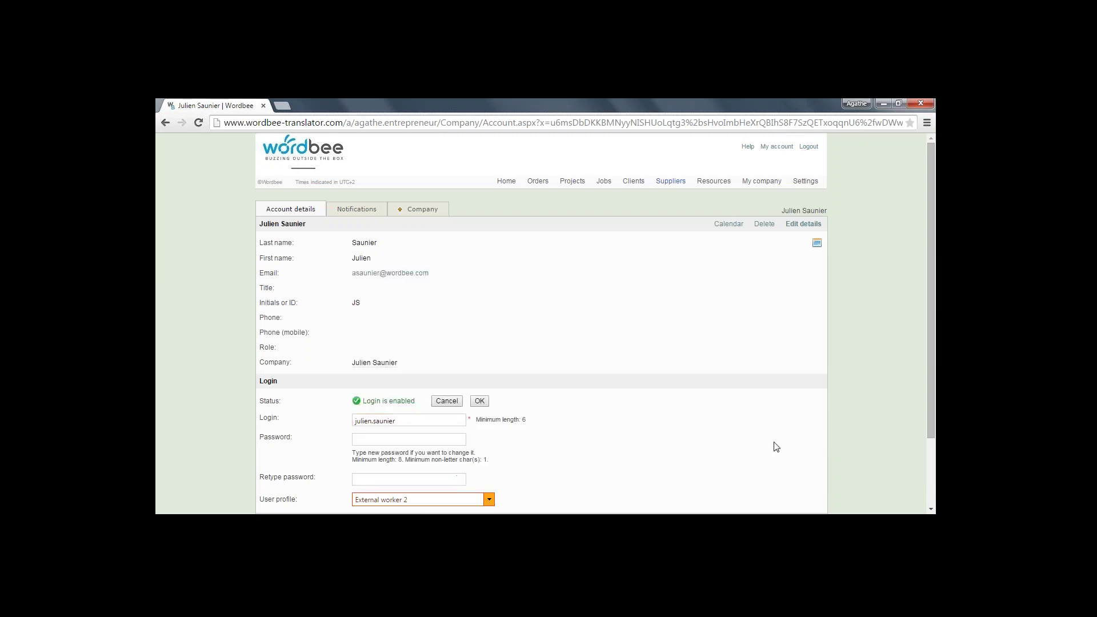
left_click_drag(935, 370, 935, 427)
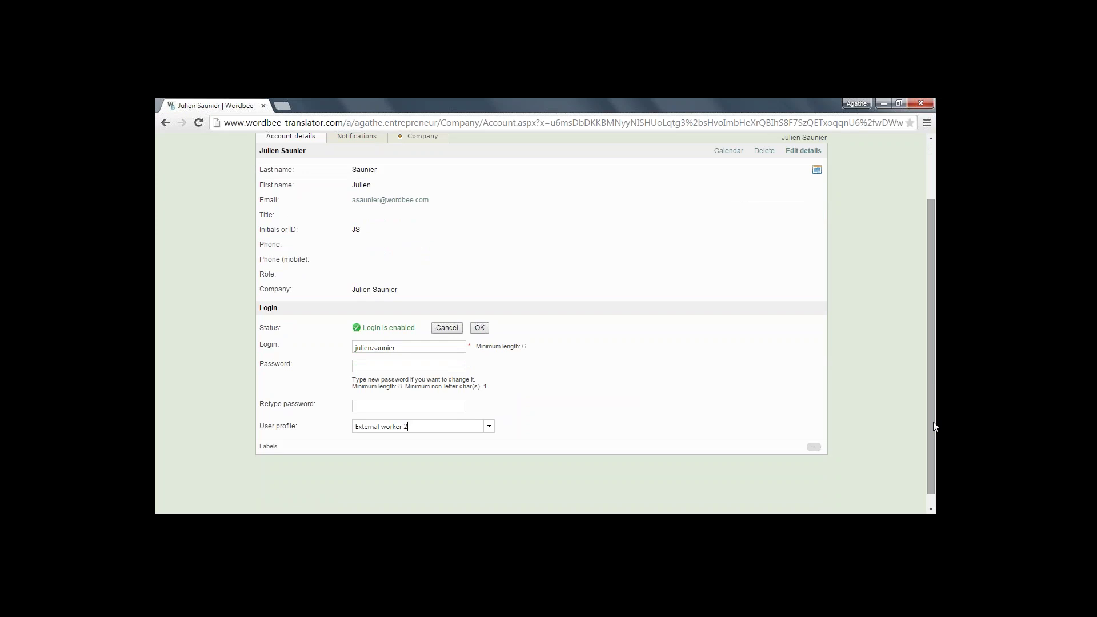
Enter and retype a new account password, confirm the login changes, and decline saving the password in the browser
left_click(392, 366)
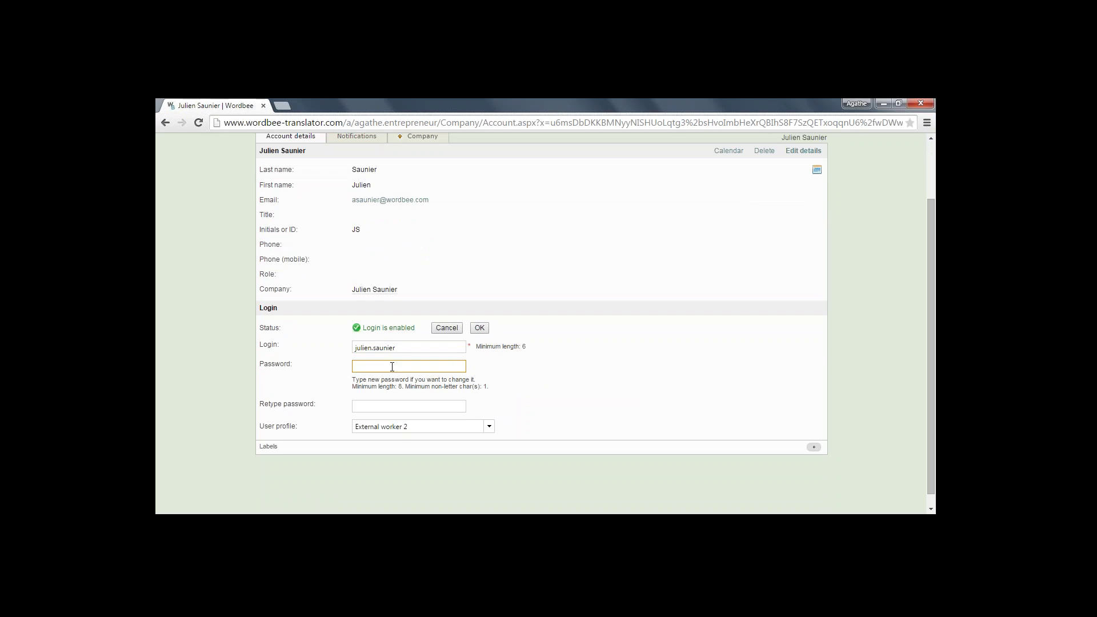
type("•••••••••")
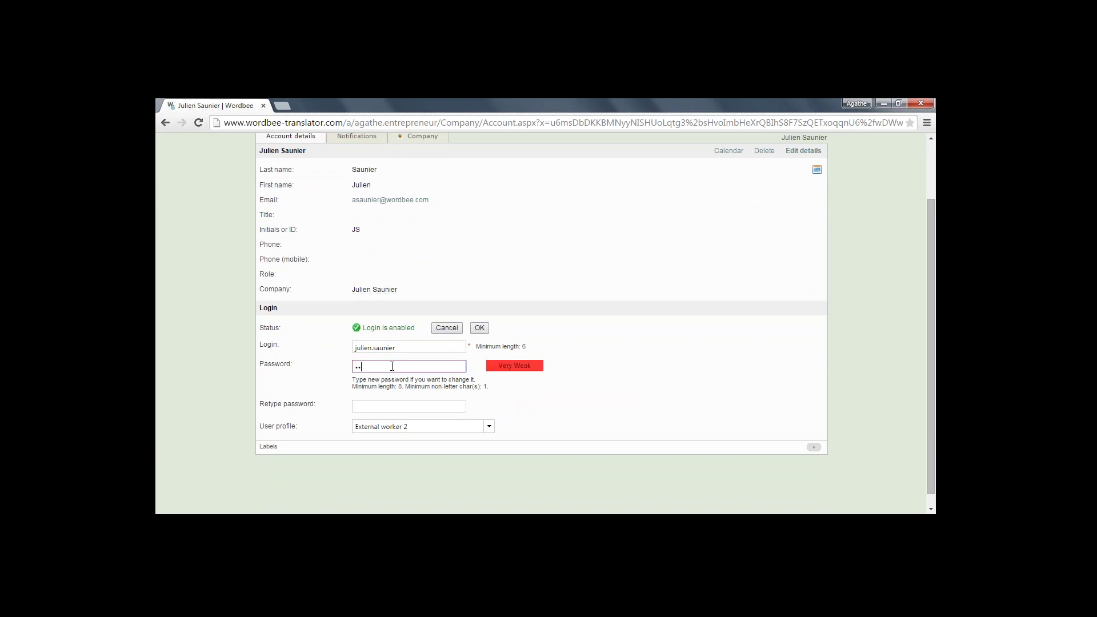
type("••••••••")
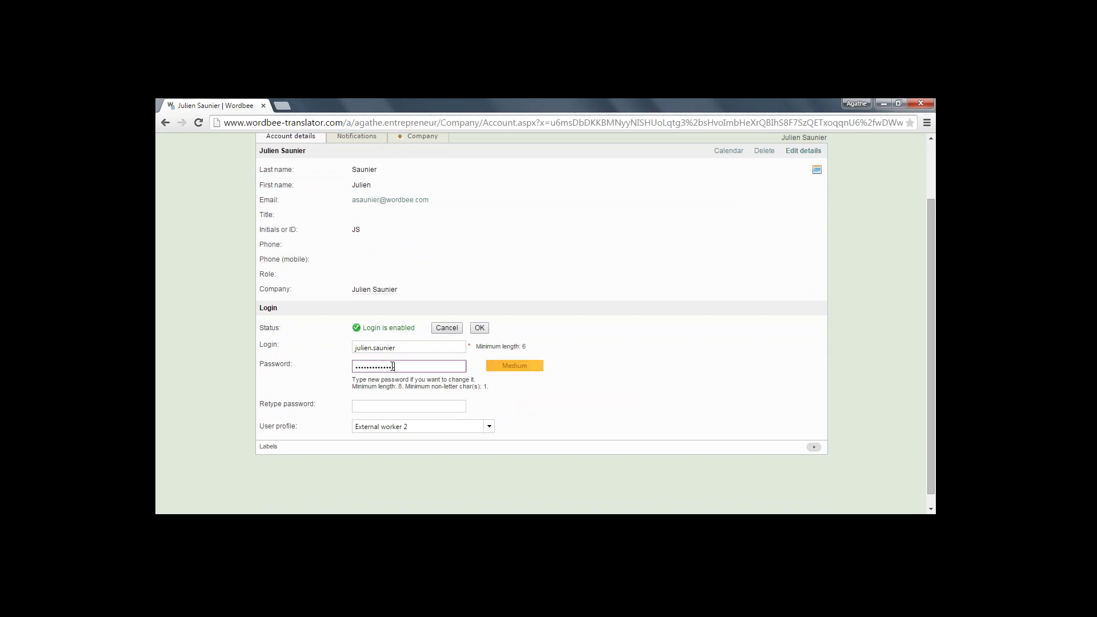
left_click(382, 406)
type("••••••••••••••••")
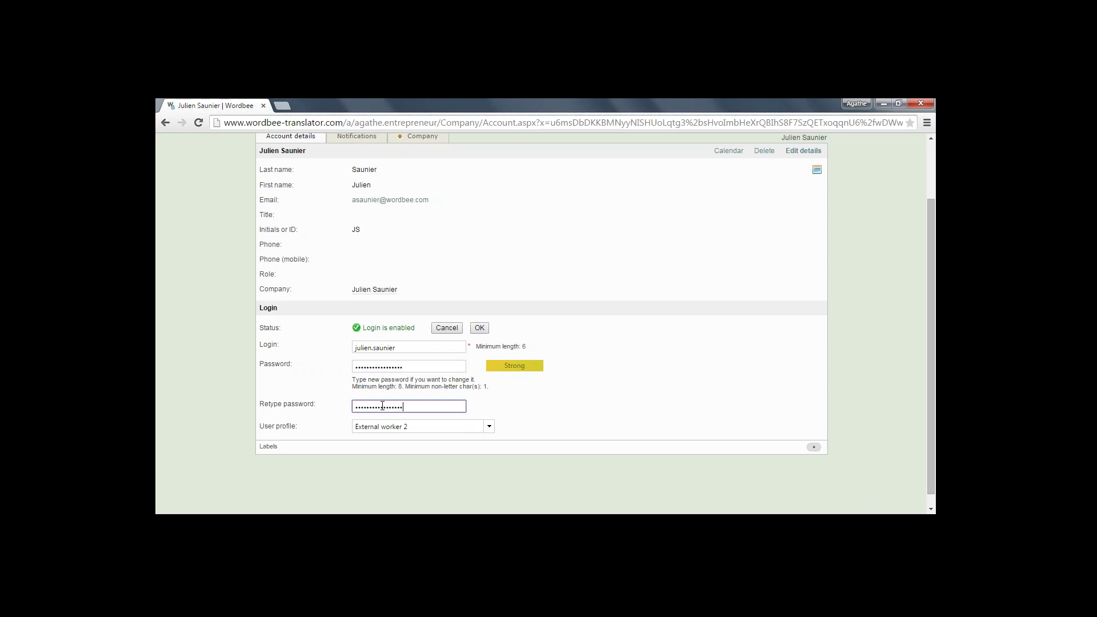
left_click(479, 328)
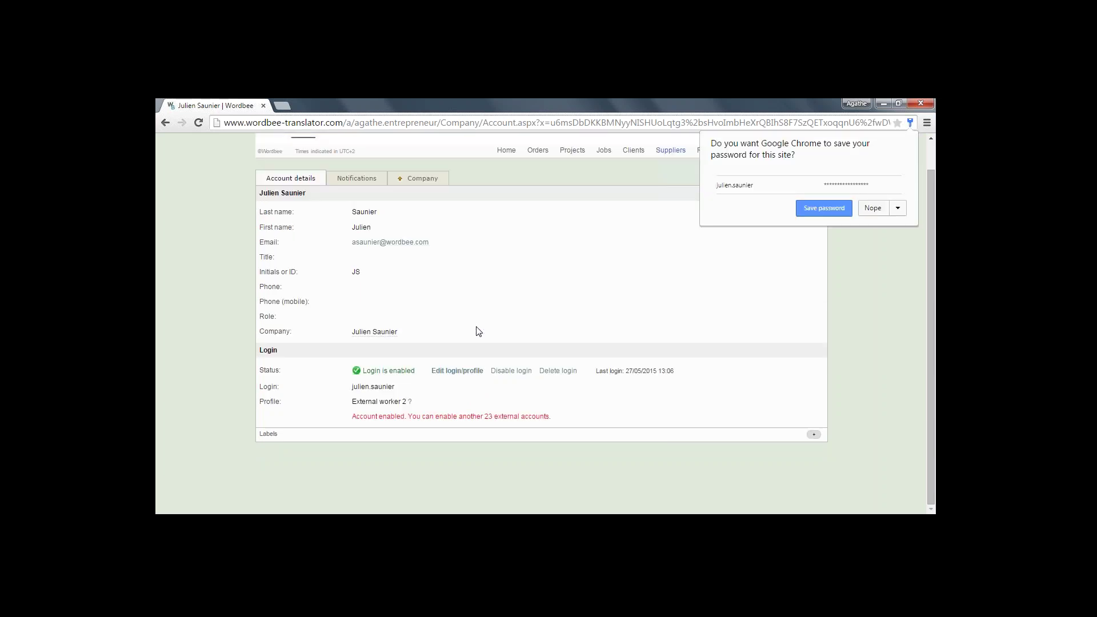
left_click(871, 209)
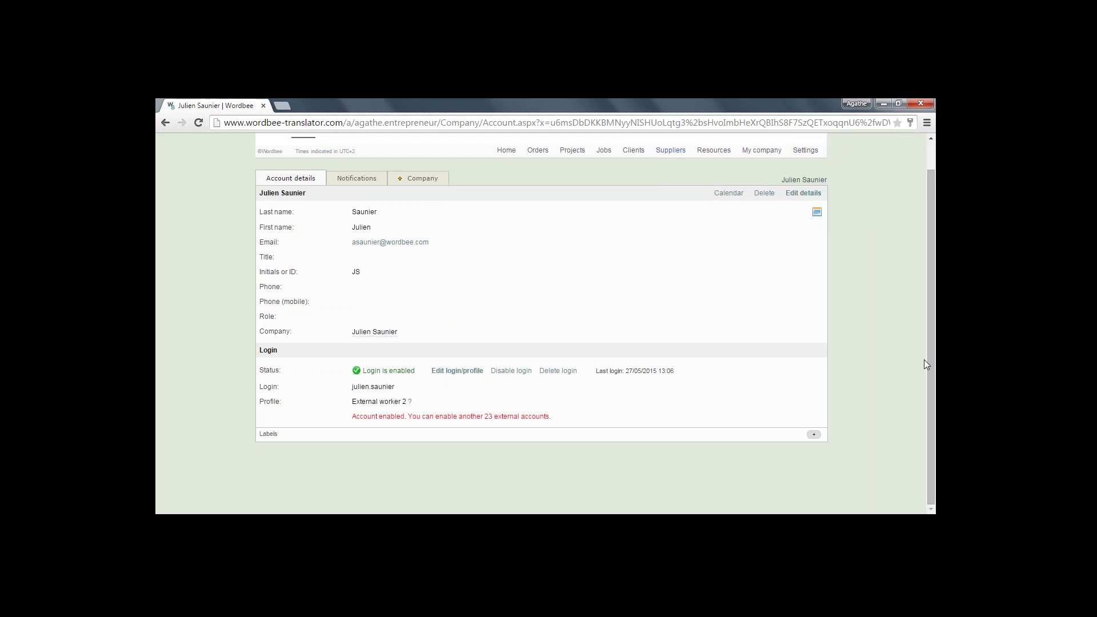
Log out of the current session and go to the platform's login page
left_click_drag(931, 379, 927, 311)
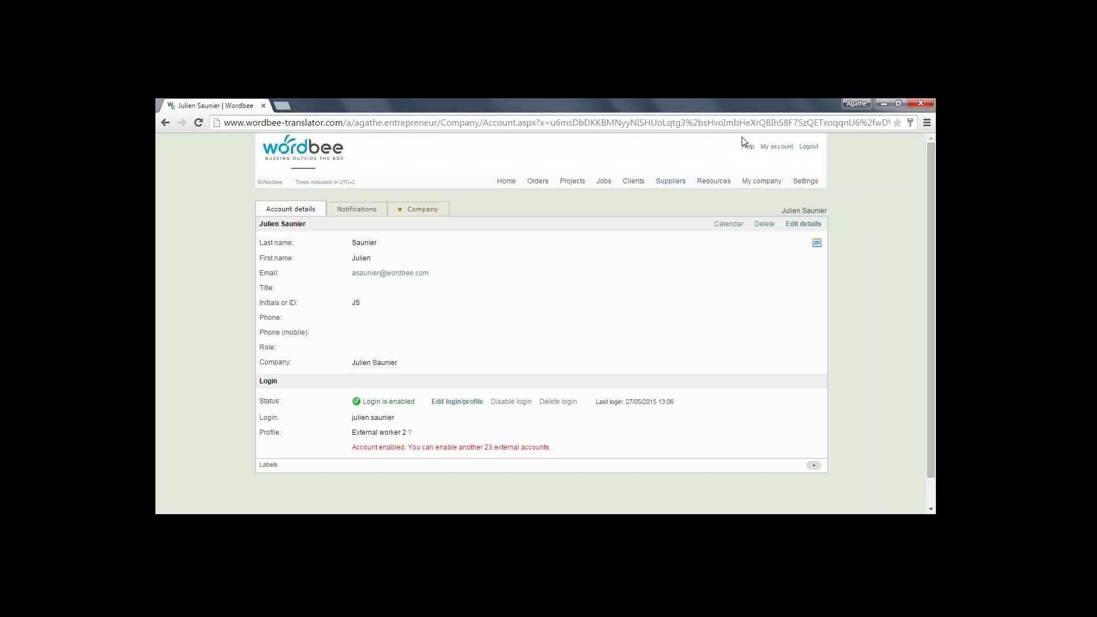
left_click(808, 146)
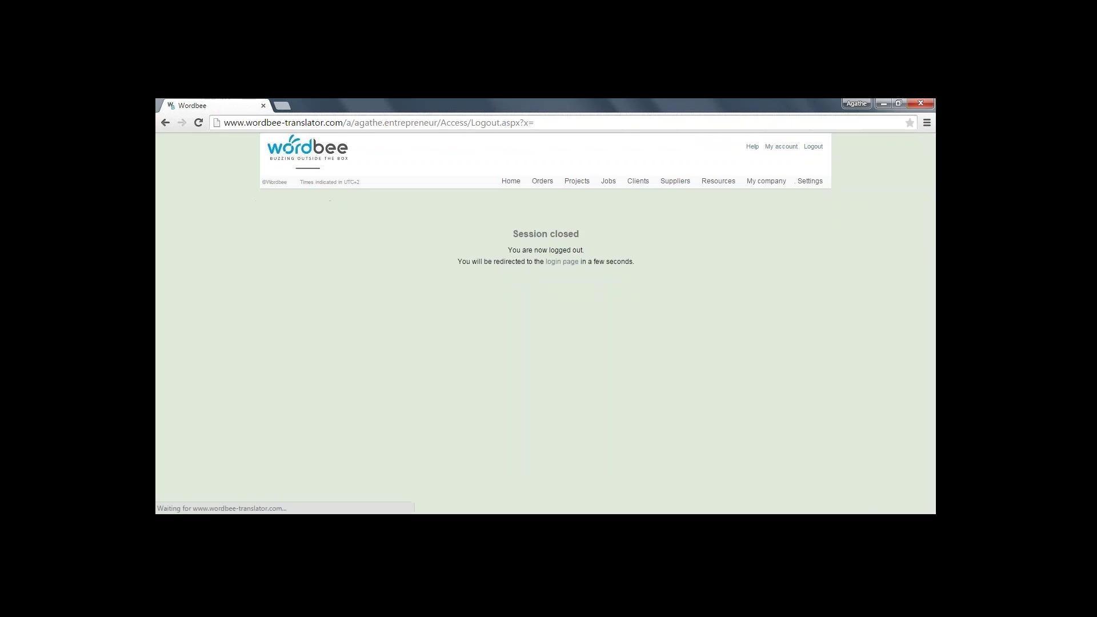
left_click(562, 262)
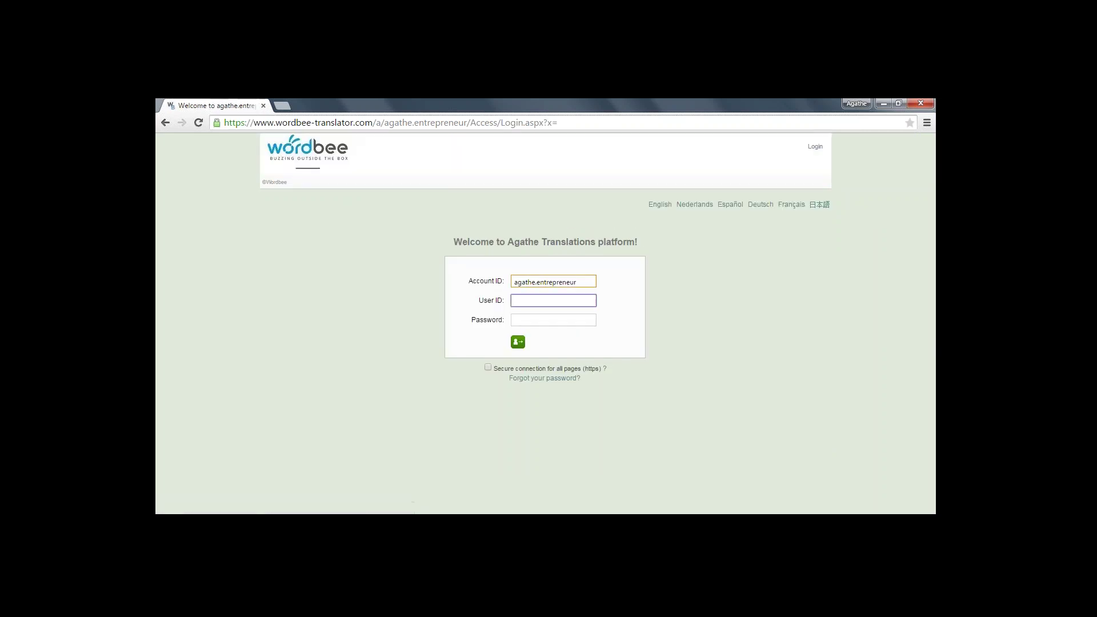
Log in with the client's user ID and account password, and decline saving the password in the browser
type("jerry.company")
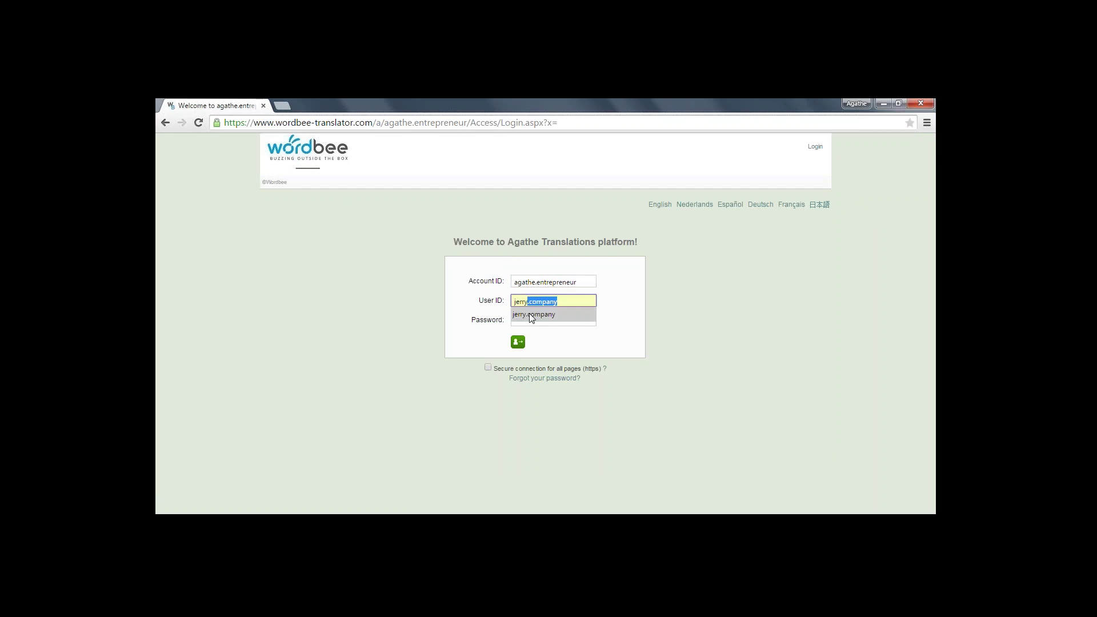
left_click(529, 315)
left_click(531, 321)
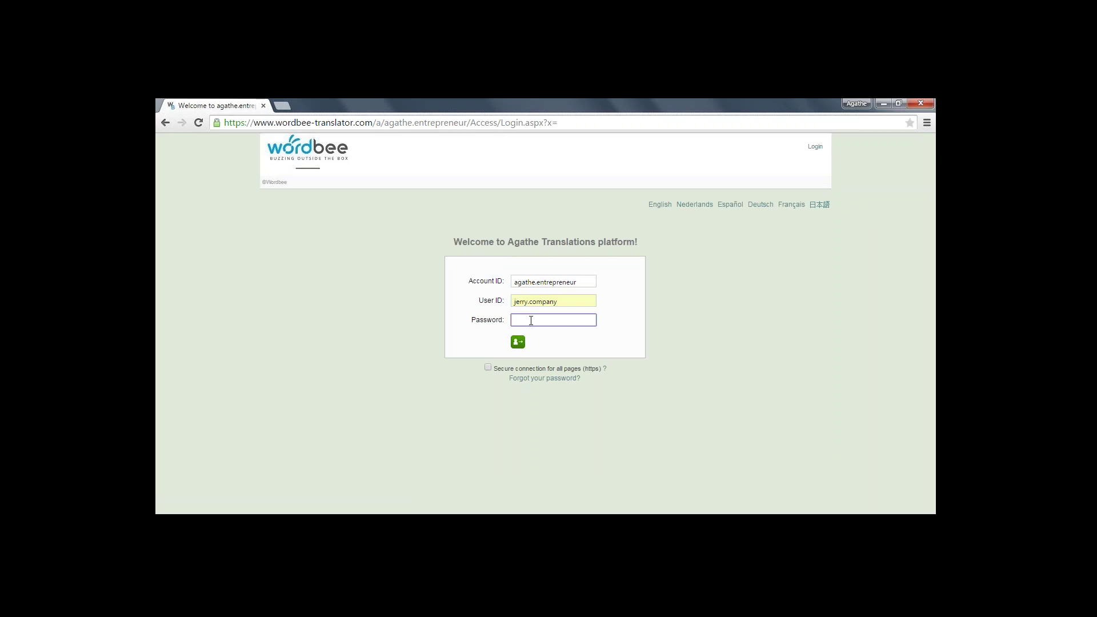
type("•••••••••••••••")
left_click(518, 342)
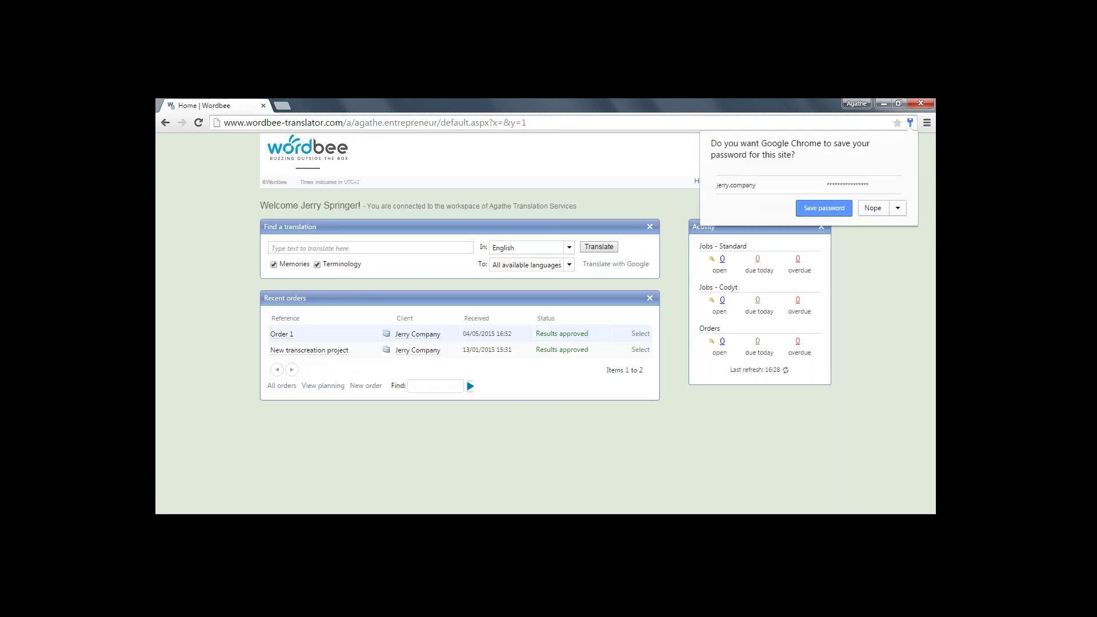
left_click(873, 209)
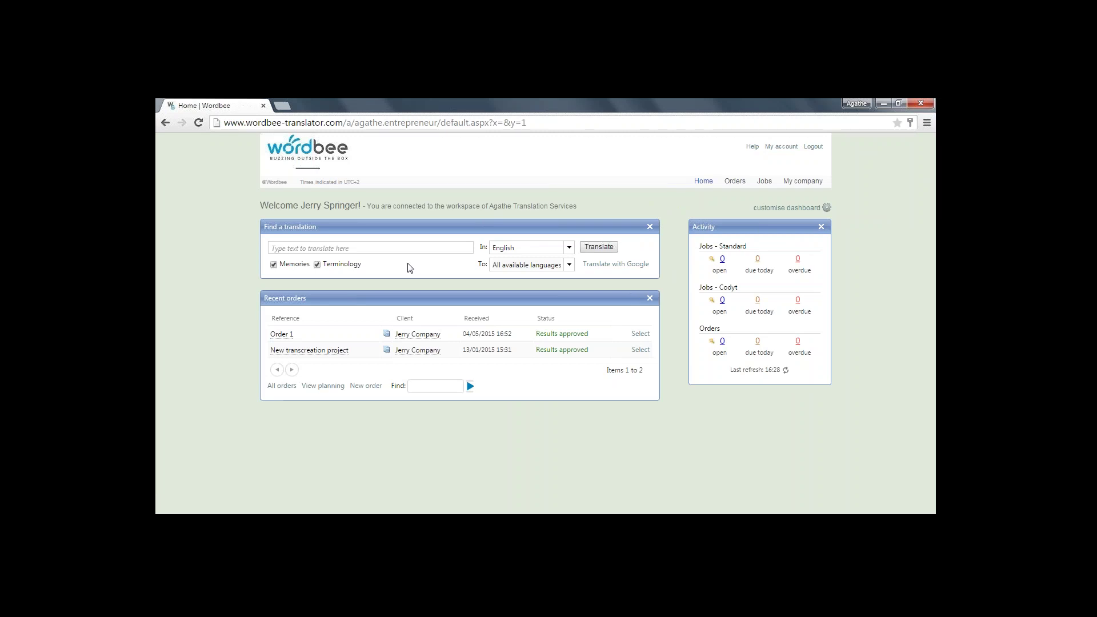
Open the Wordbee search page and search for translations of "European" from English into all available languages
left_click(608, 247)
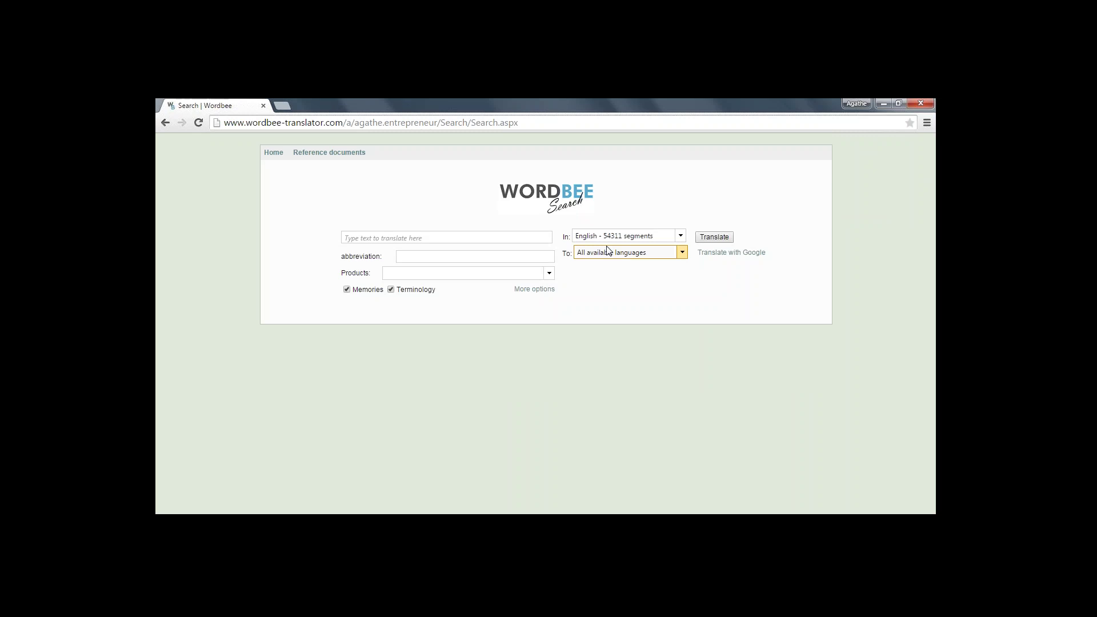
left_click(481, 234)
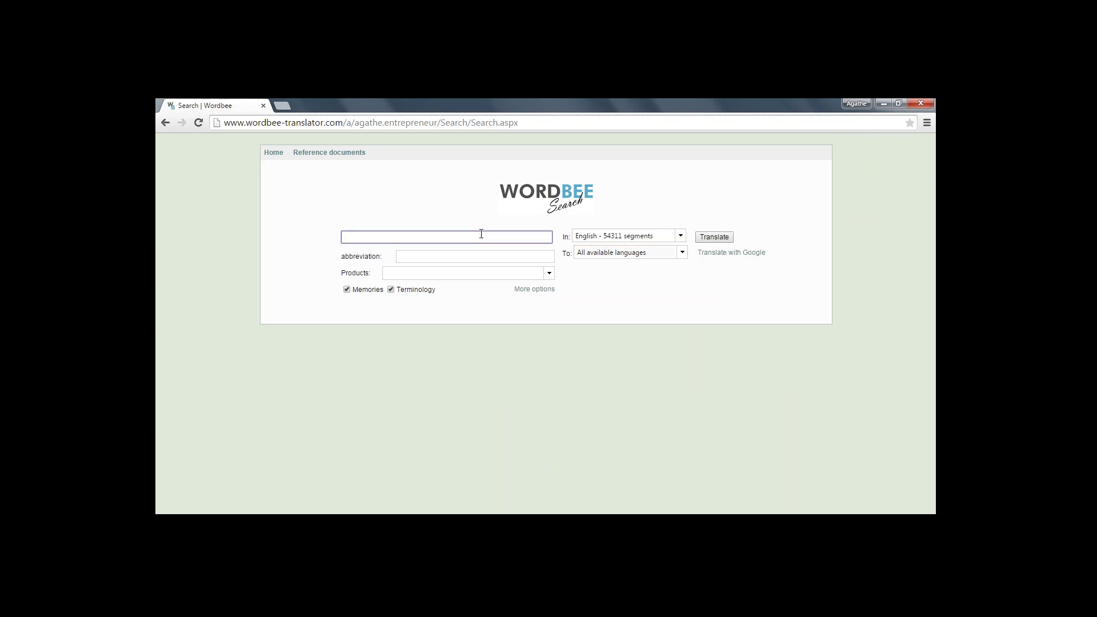
type("Européen")
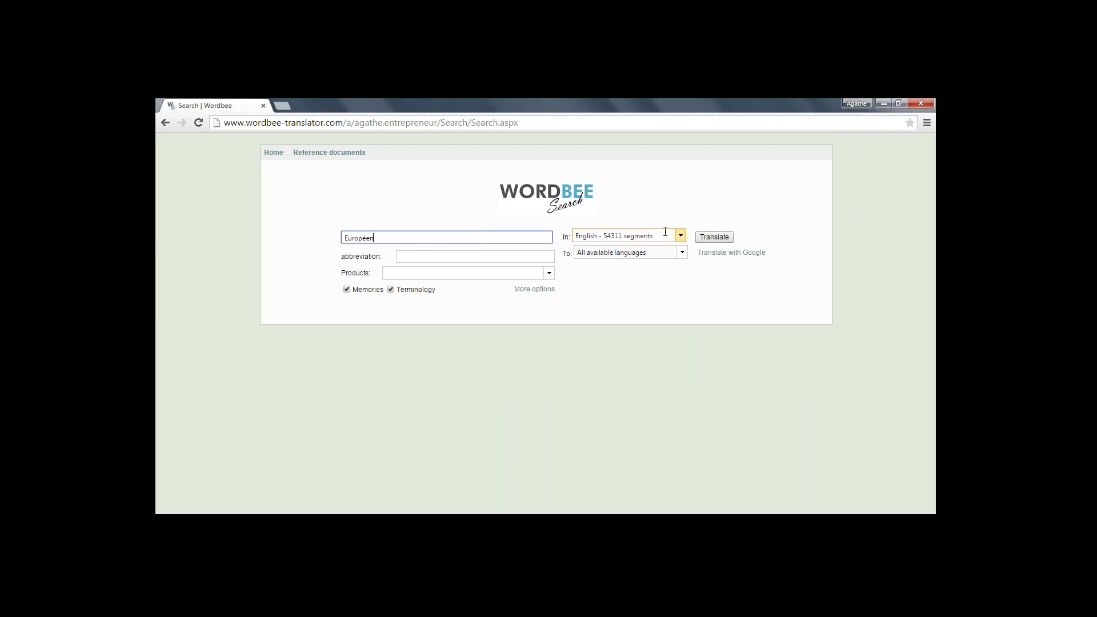
key("BackSpace")
key("BackSpace")
key("BackSpace")
type("ean")
left_click(715, 238)
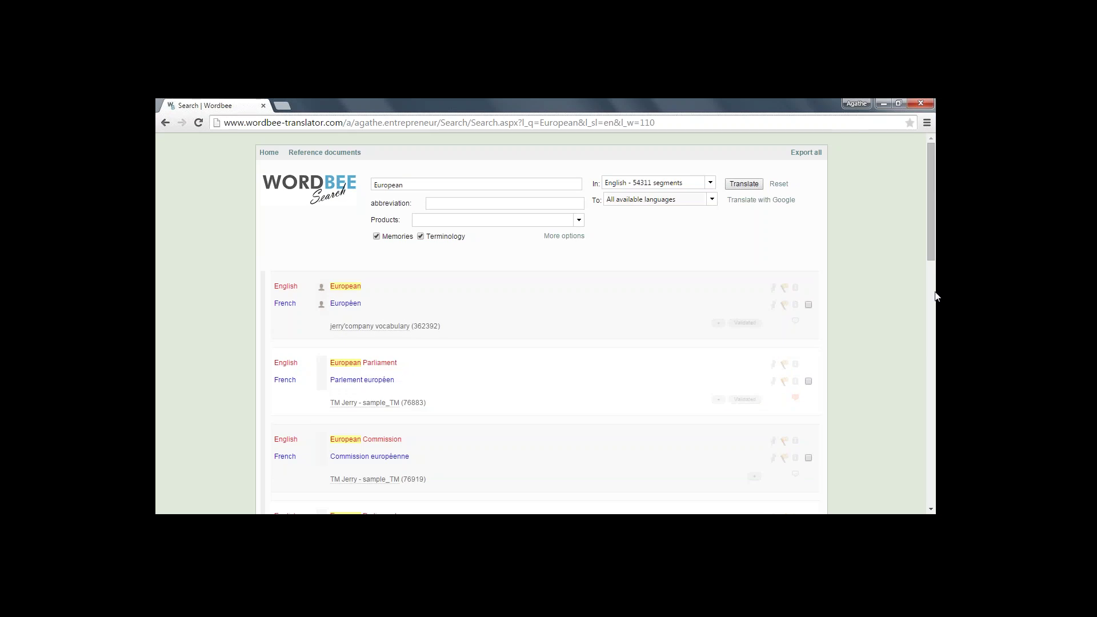
Report the French translation "Parlement européen" as incorrect, suggesting "Parlement Européen" instead
left_click_drag(934, 262, 937, 391)
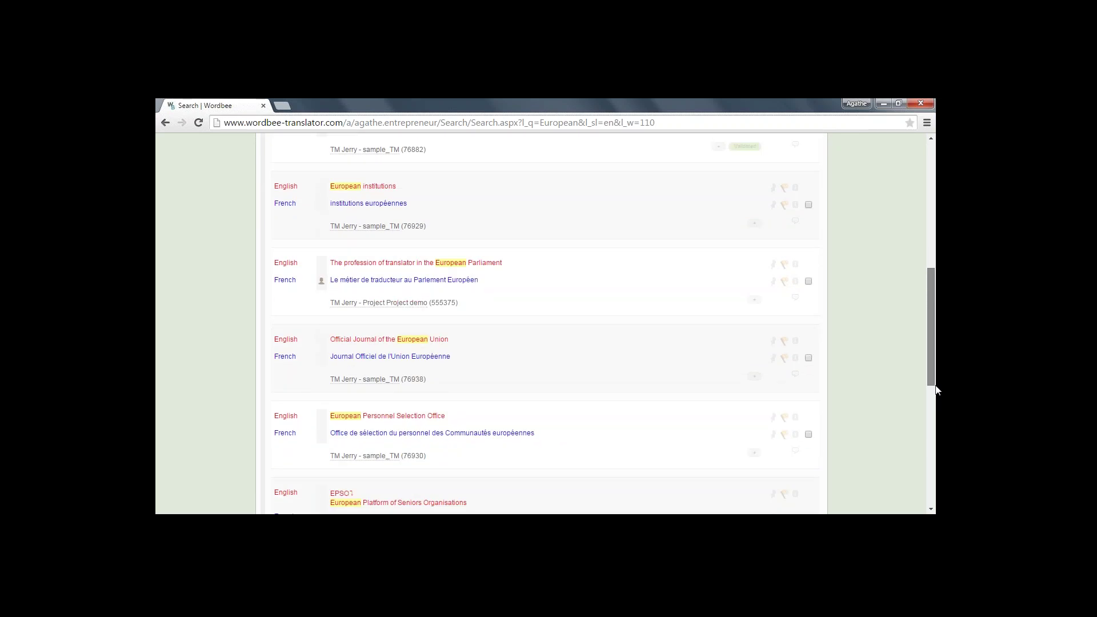
left_click_drag(937, 391, 913, 293)
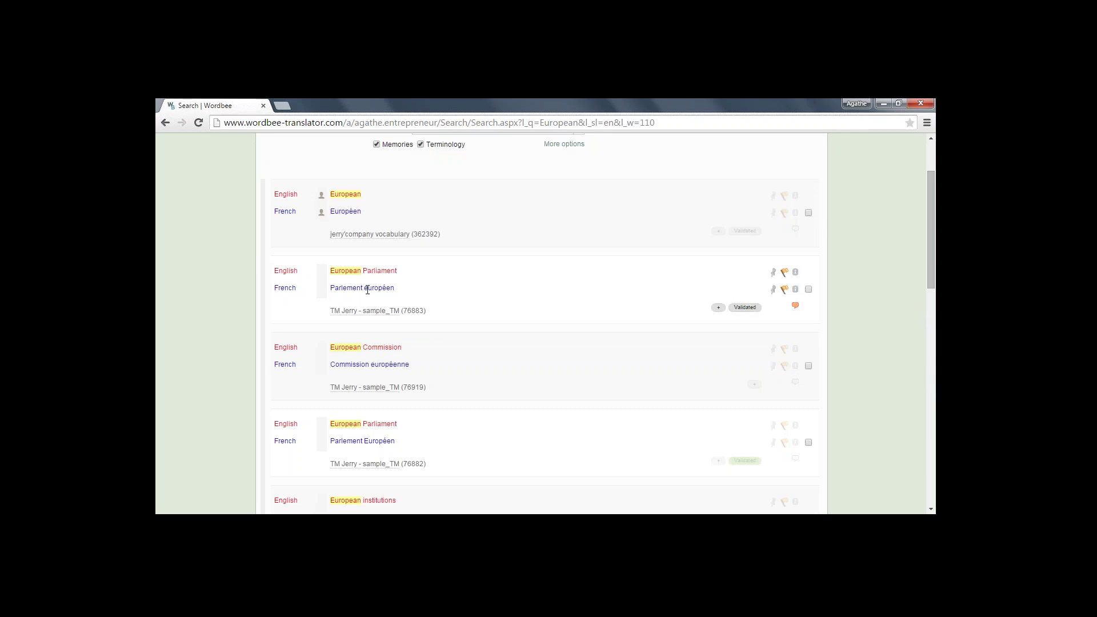
left_click_drag(368, 290, 366, 291)
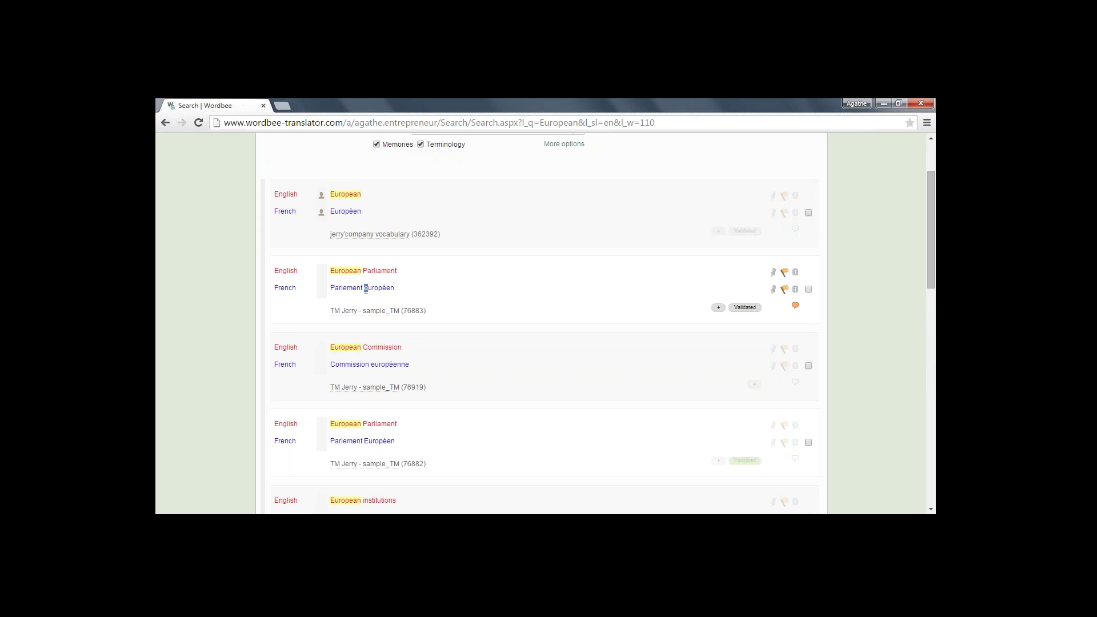
left_click(785, 291)
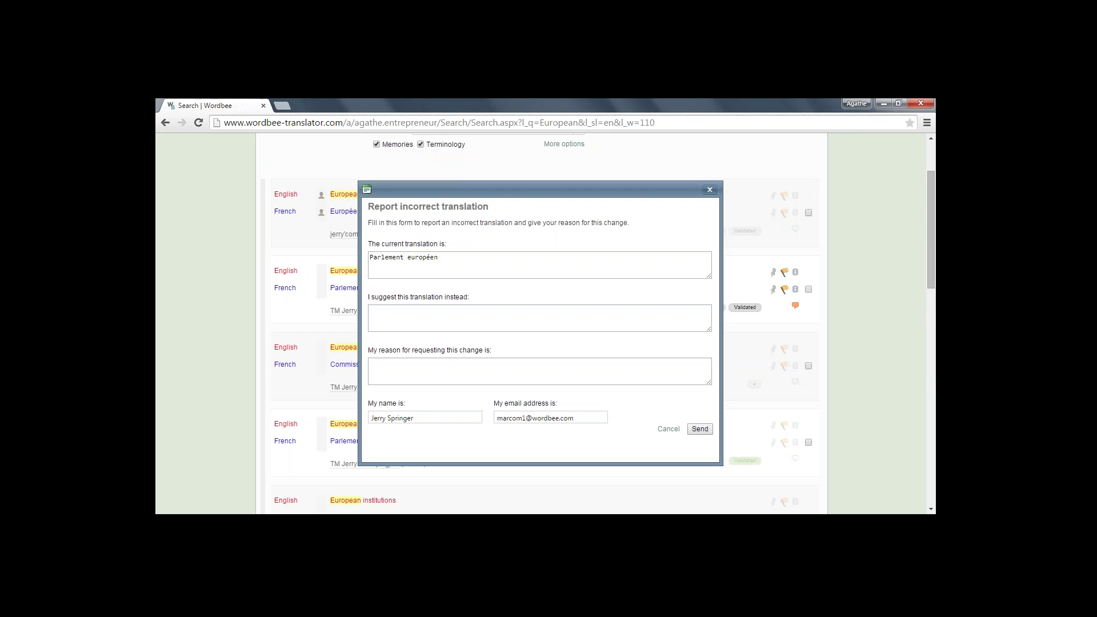
left_click(464, 317)
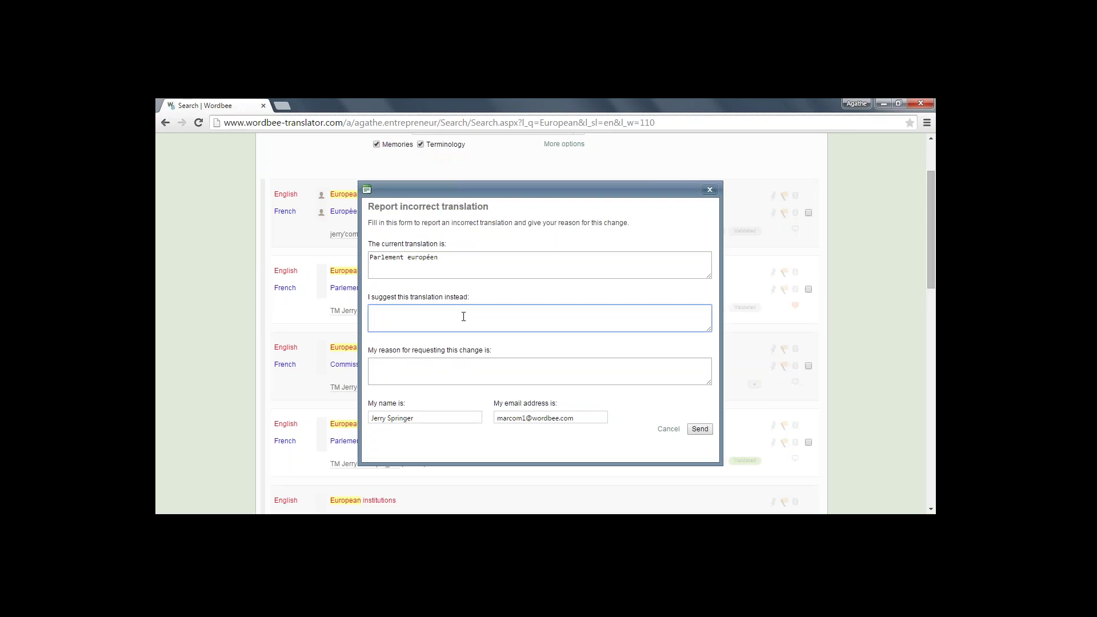
type("Parlement Européen")
Give a short reason beginning with "Because" for the requested translation change, send the report, and close the form
left_click(430, 370)
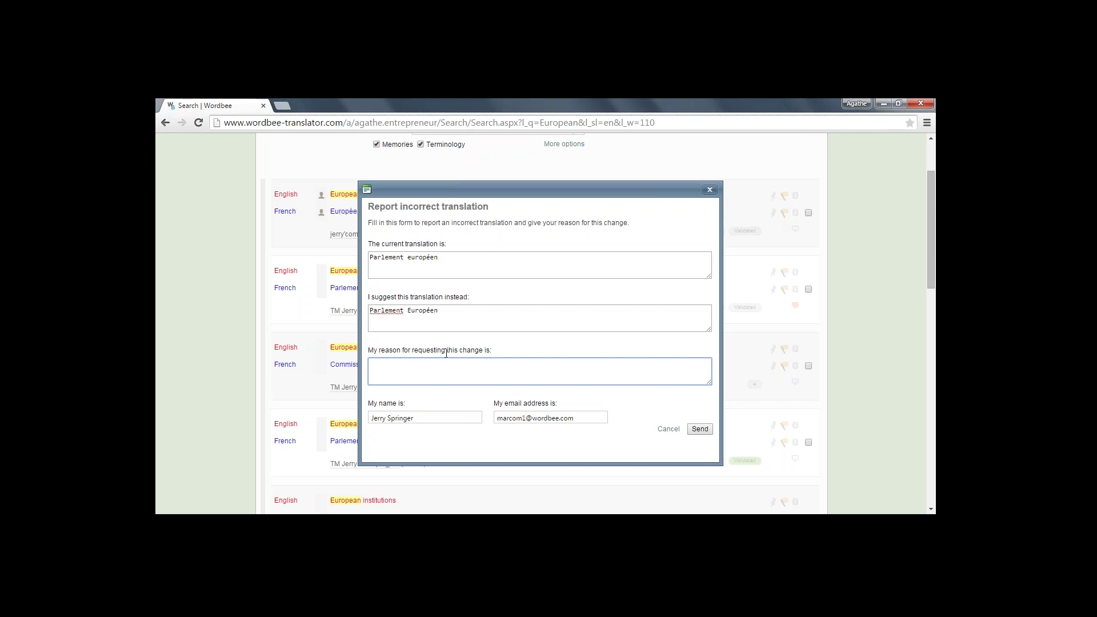
type("B")
type("ecause th")
type("ei")
type("re shou")
type("ld ")
type("...")
left_click(702, 436)
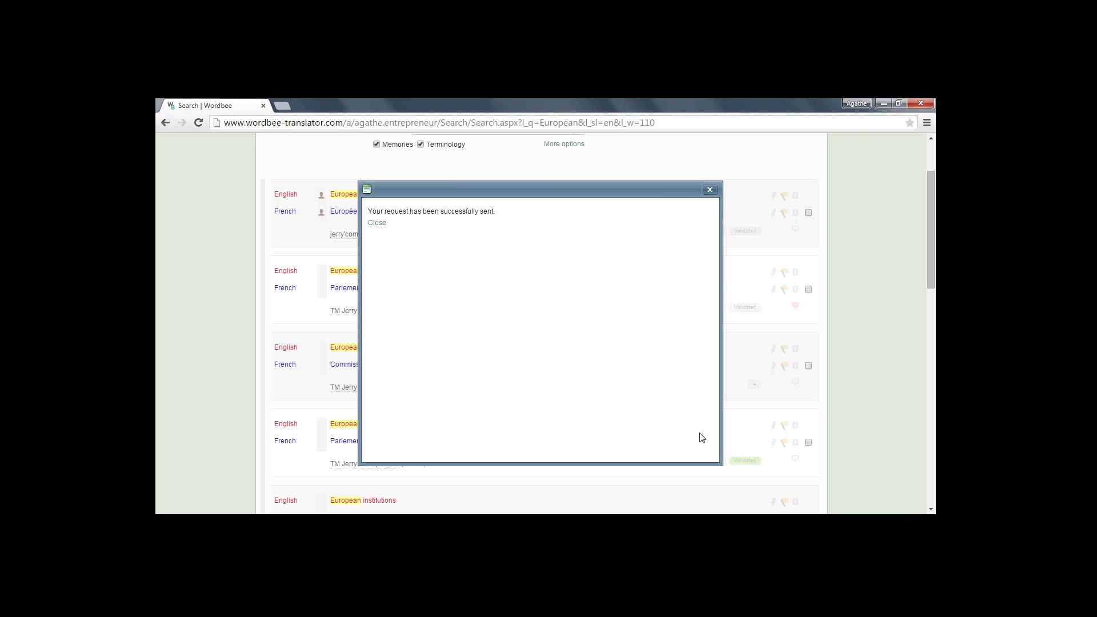
left_click(712, 194)
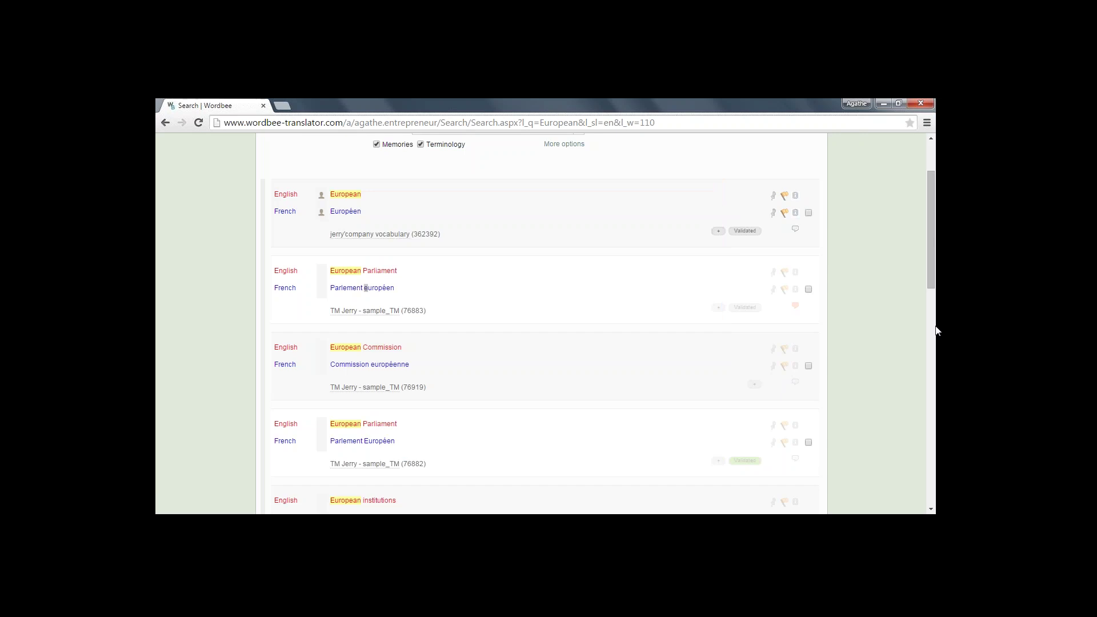
Expand the search filter options beside the results and review the status, bookmark, comment, editor, date and label filters
left_click_drag(932, 291, 926, 261)
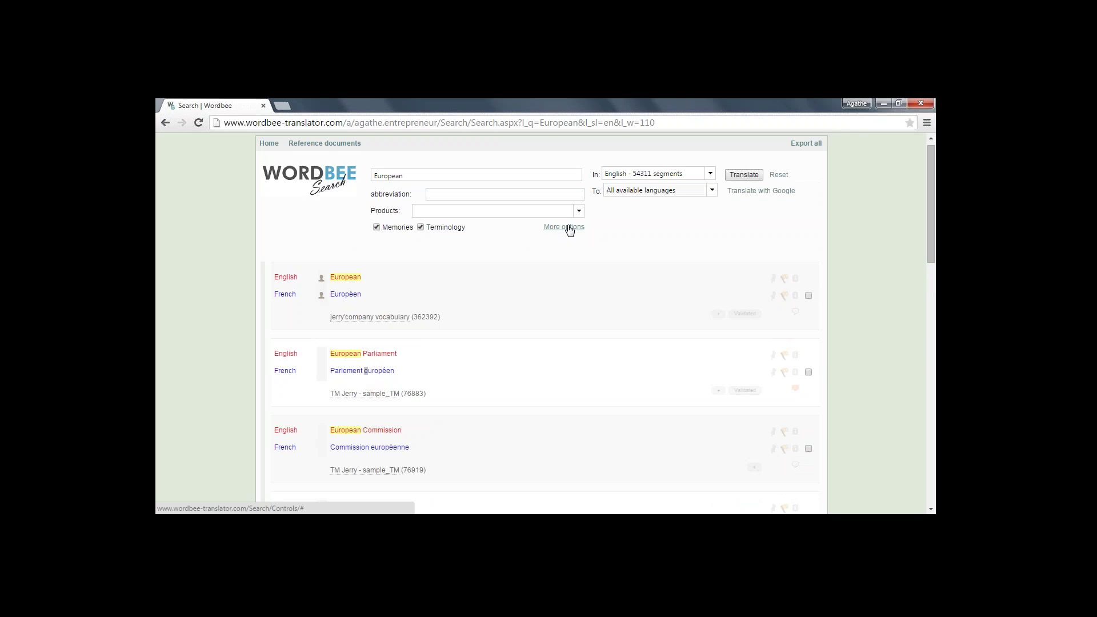
left_click(262, 296)
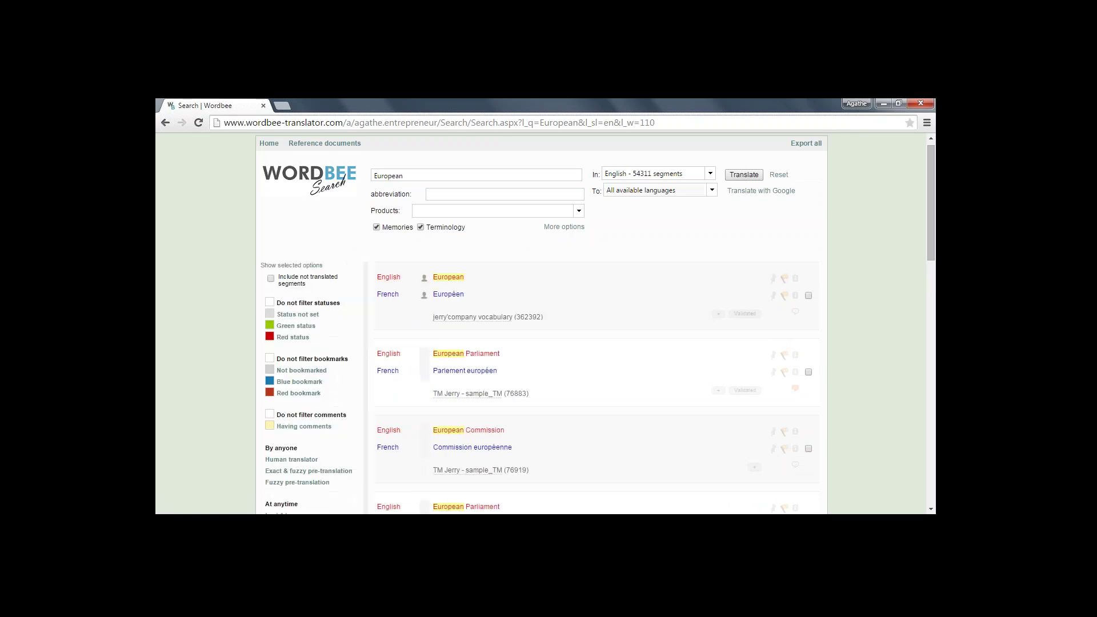
left_click_drag(933, 263, 937, 314)
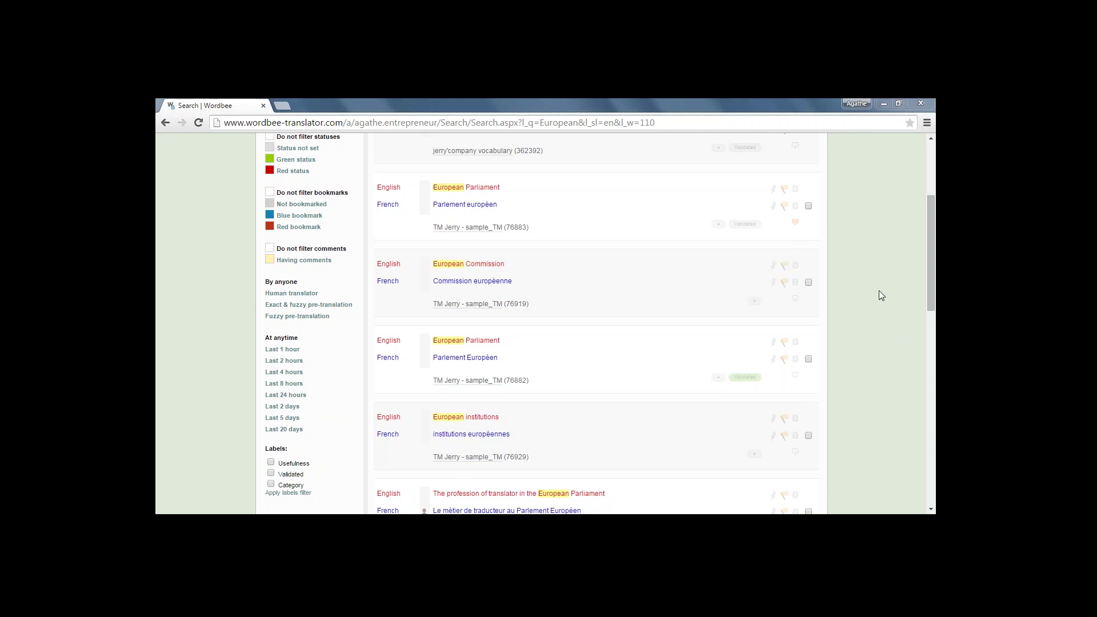
left_click_drag(932, 282, 926, 172)
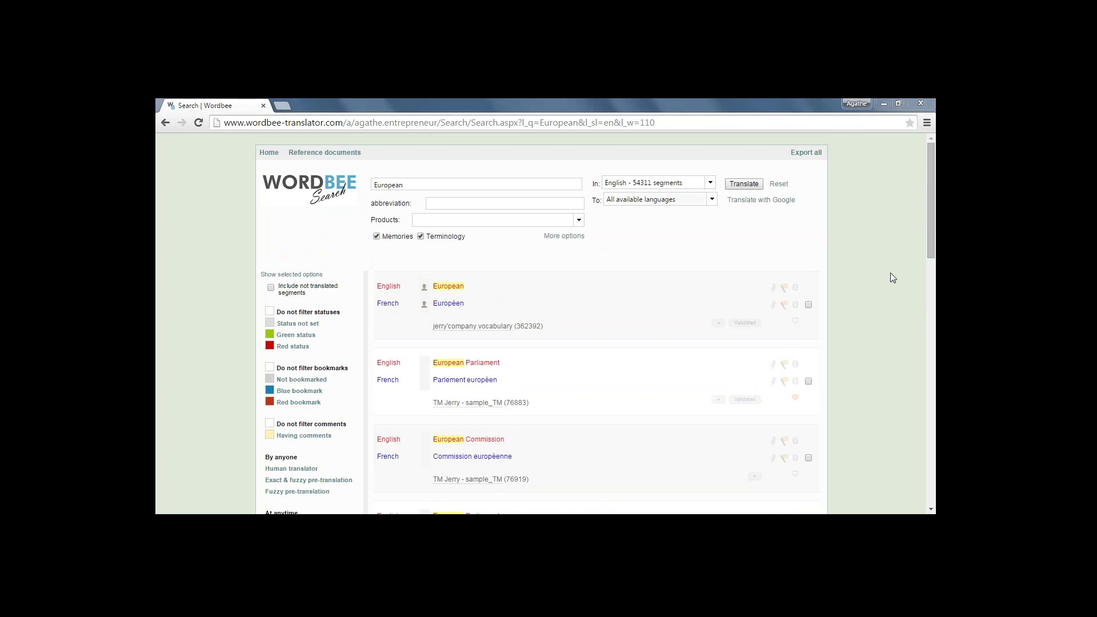
Search for translations of "technology" from English into all available languages
left_click(422, 183)
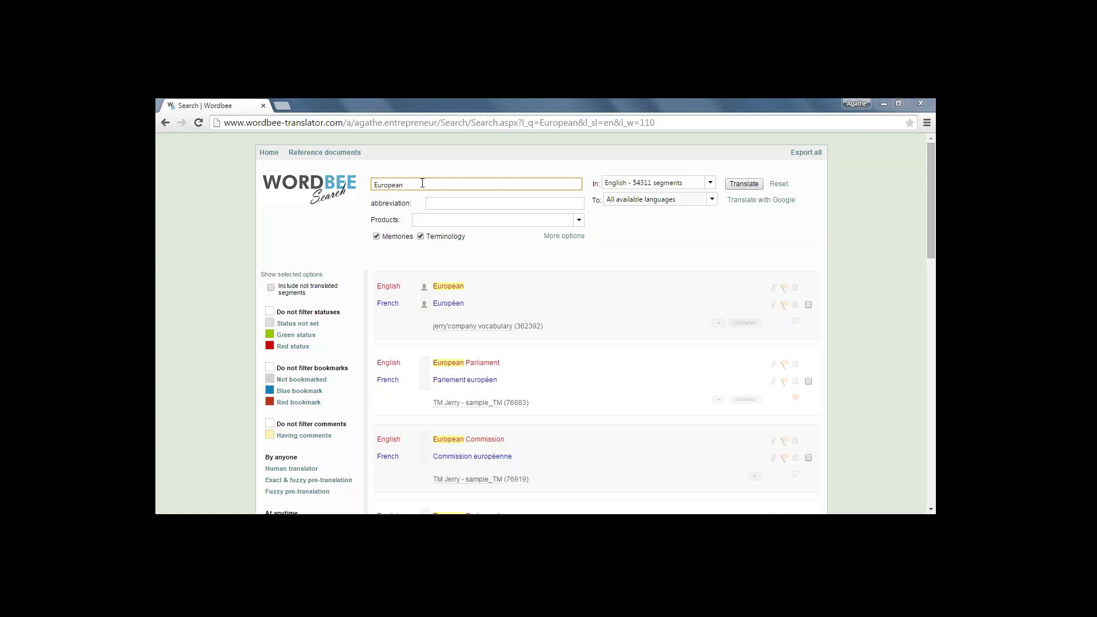
left_click(422, 182)
key("ctrl+a")
type("technology")
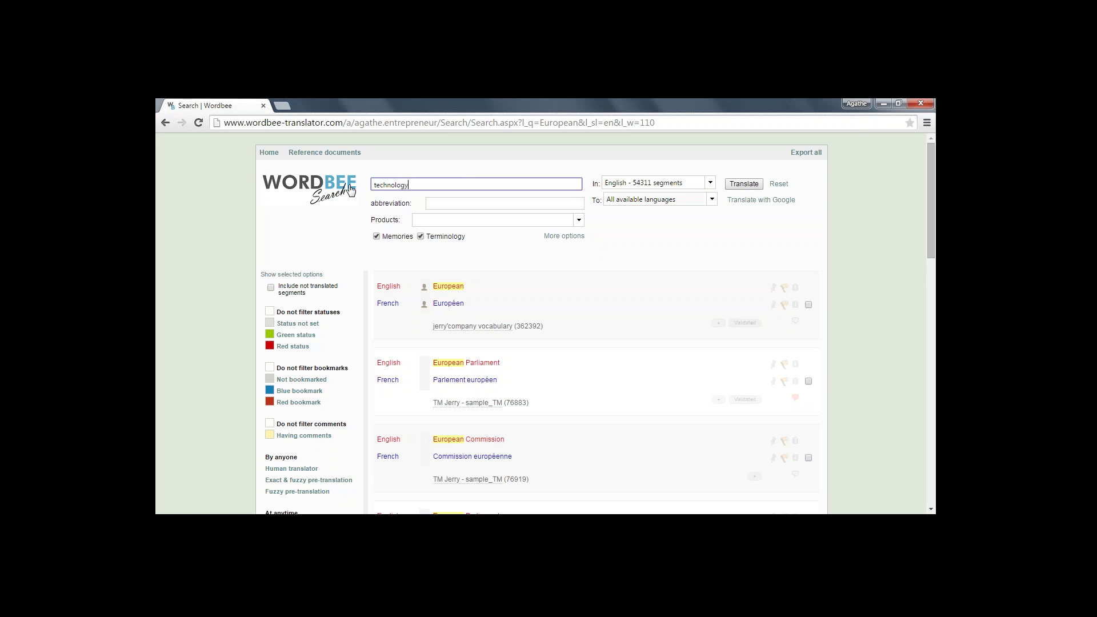
left_click(752, 183)
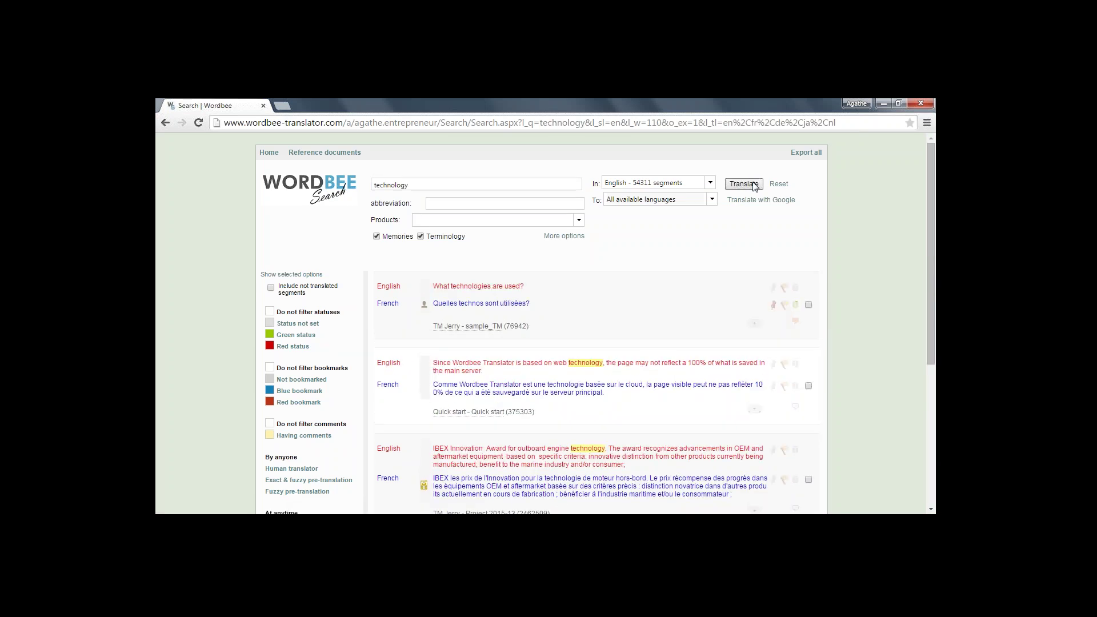
Compare the wording "technos" in the first French result with "technologie" in the third
mouse_move(509, 320)
left_click_drag(460, 306, 483, 309)
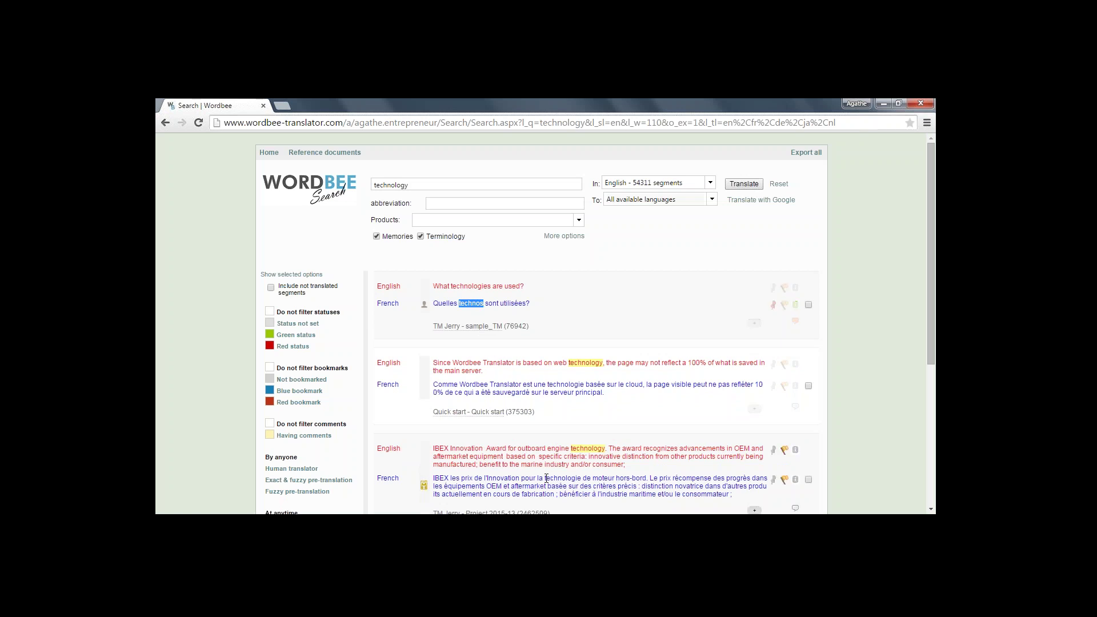
left_click_drag(545, 479, 583, 479)
left_click(660, 236)
Export all search results, launch exportedsearch.xls in Excel, and decline to open the mismatched file format
left_click(811, 153)
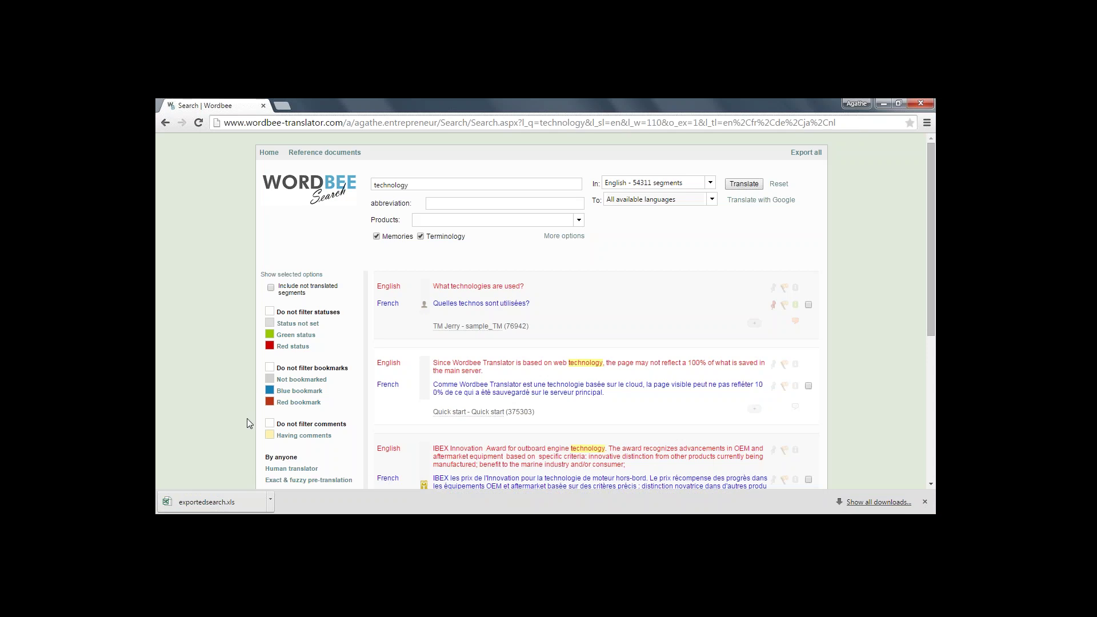
left_click(222, 510)
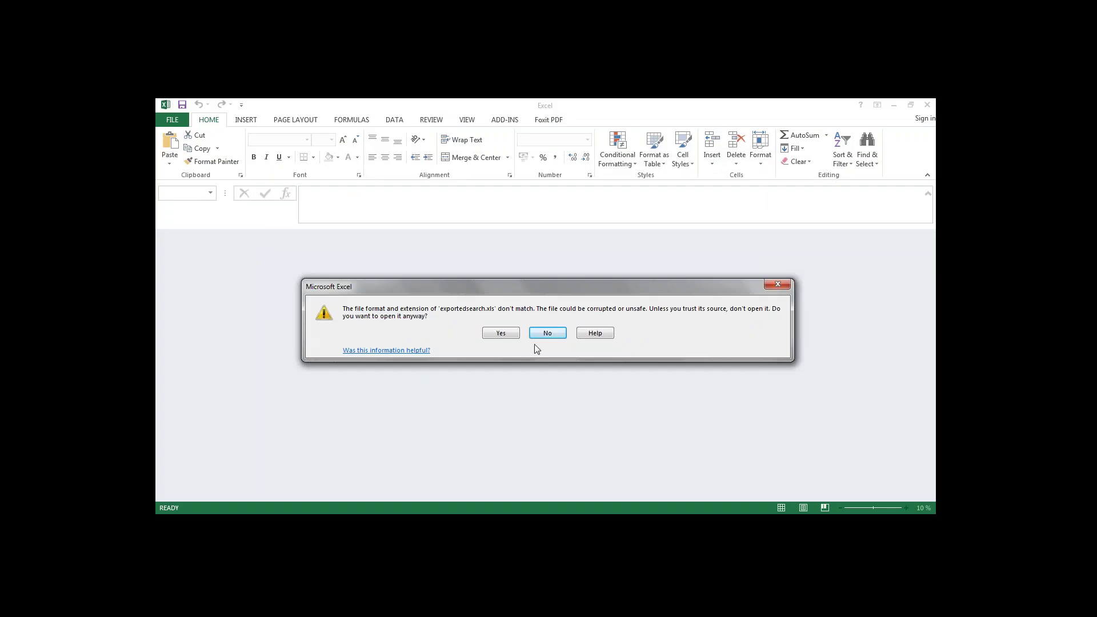
left_click(553, 333)
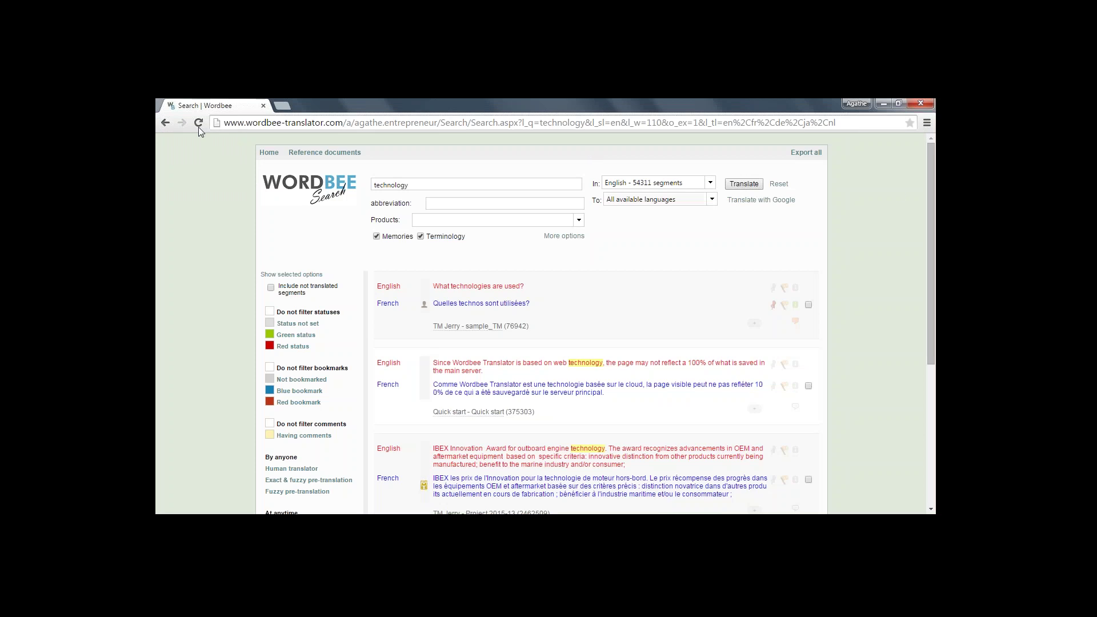
Return to the client's home page, log out of the session, and go to the login page
left_click(164, 123)
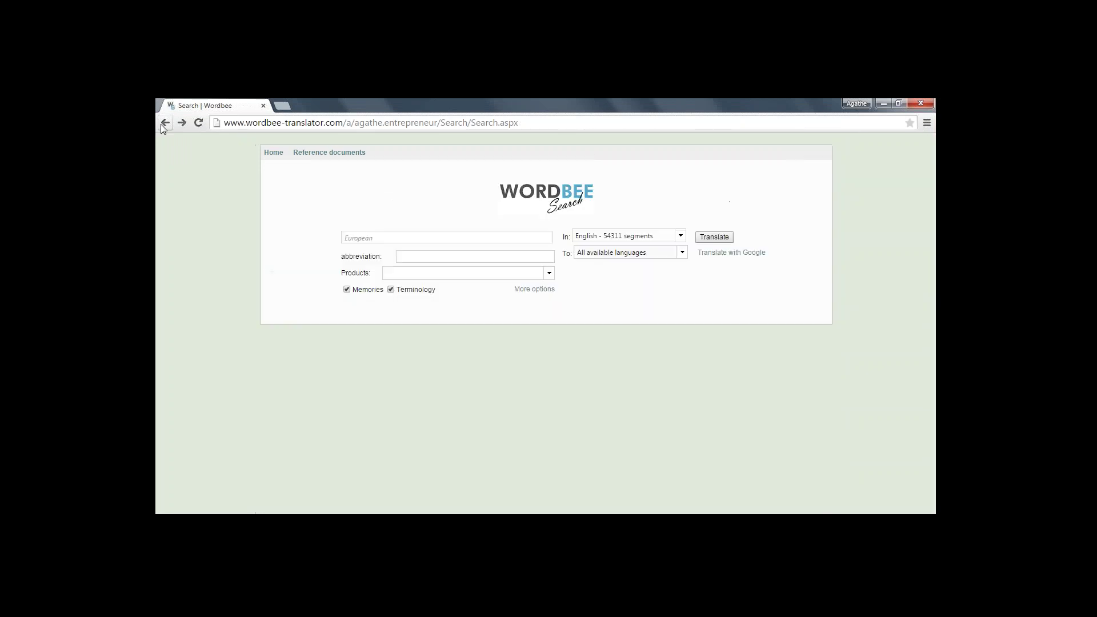
left_click(164, 124)
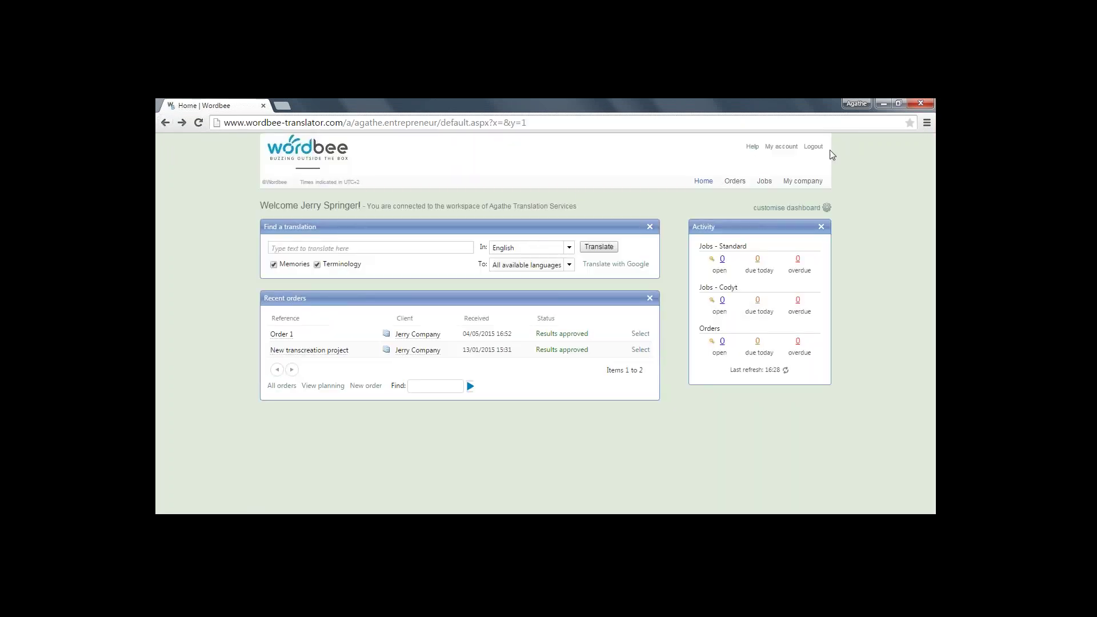
left_click(813, 147)
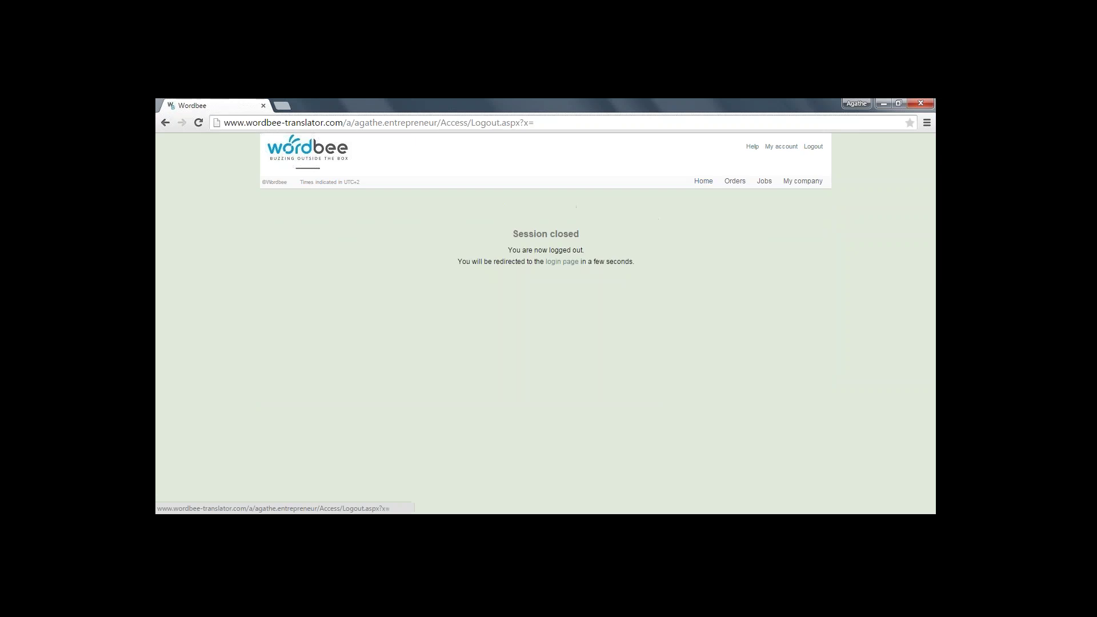
left_click(552, 262)
Log in with the administrator's user ID and account password, and decline saving the password in the browser
type("agathe")
left_click(553, 314)
left_click(552, 319)
type("••••••••••••")
key("Return")
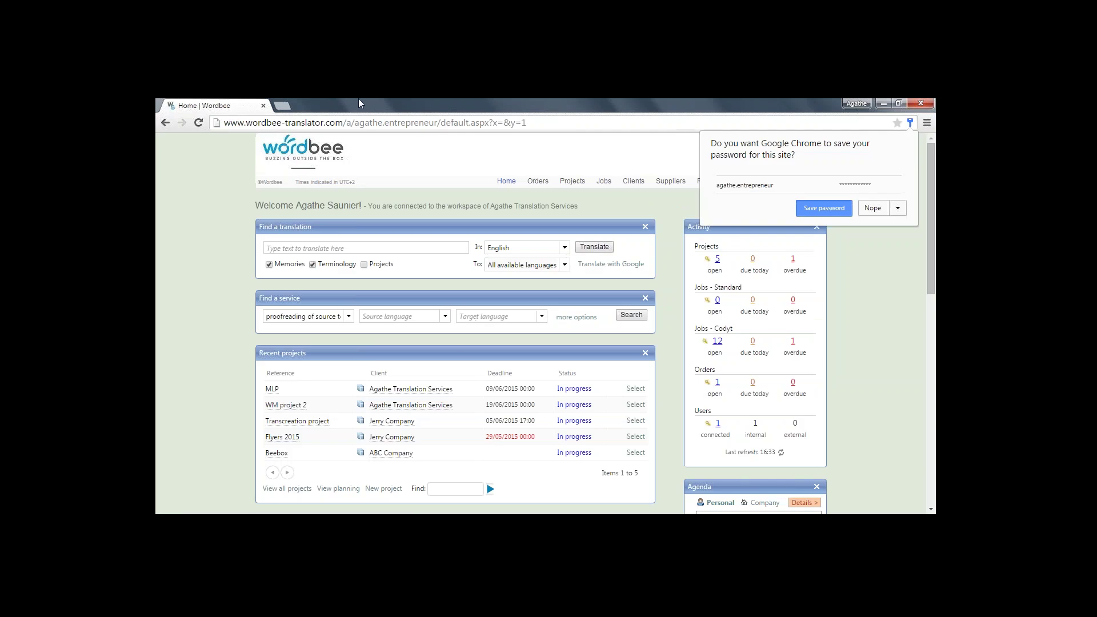
left_click(864, 210)
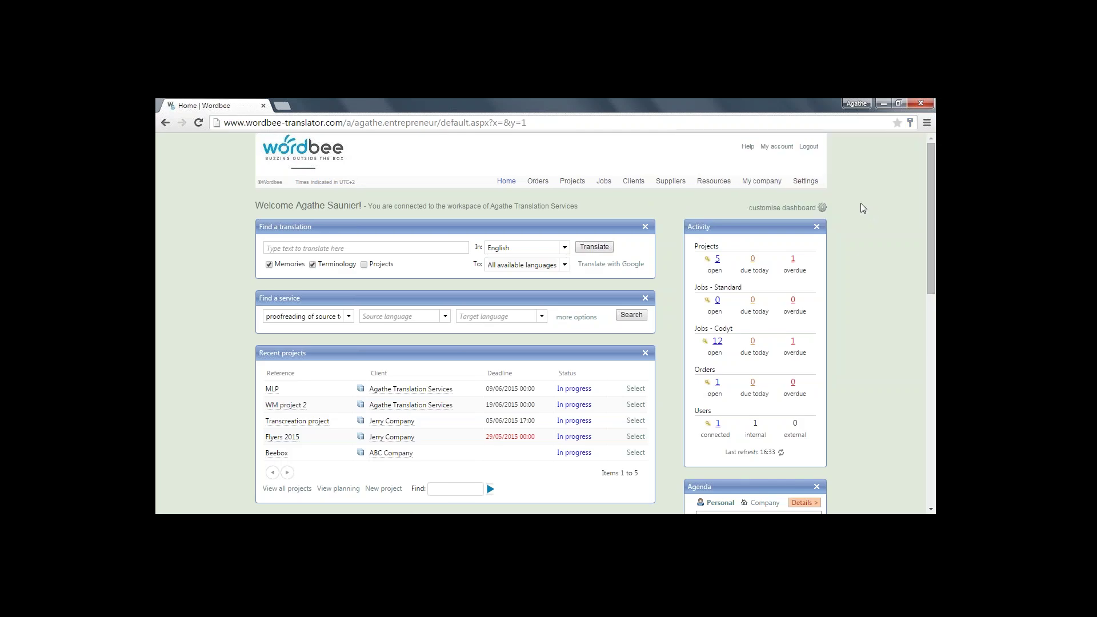
Open the Global Search customisation settings for editing and view the resources available for users' suggestions
left_click(800, 182)
left_click_drag(933, 183, 932, 430)
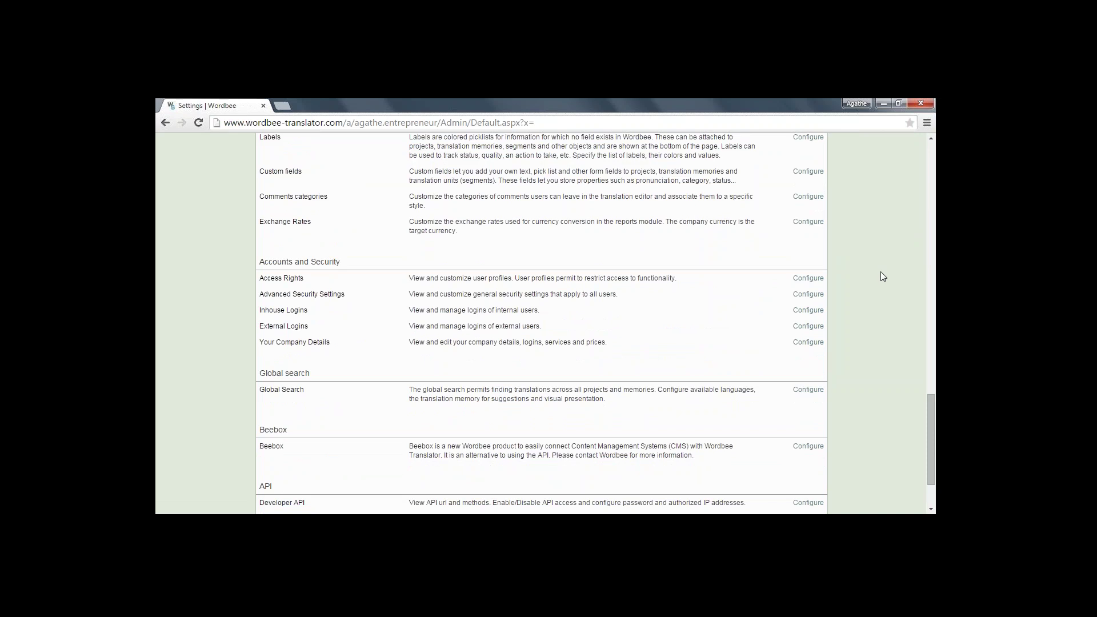
left_click(807, 389)
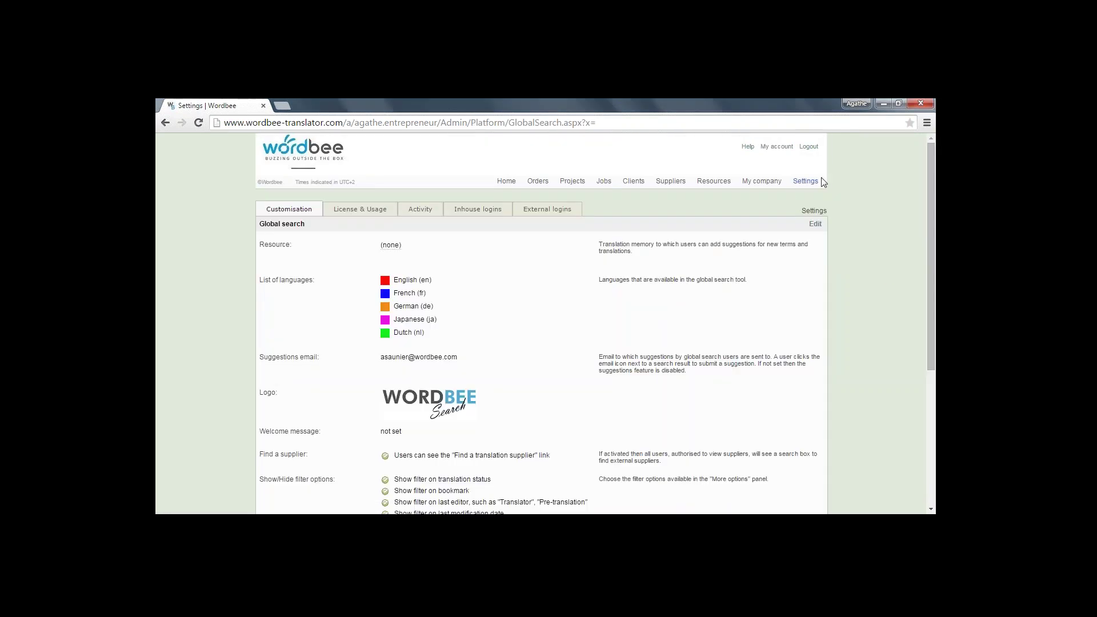
left_click(816, 224)
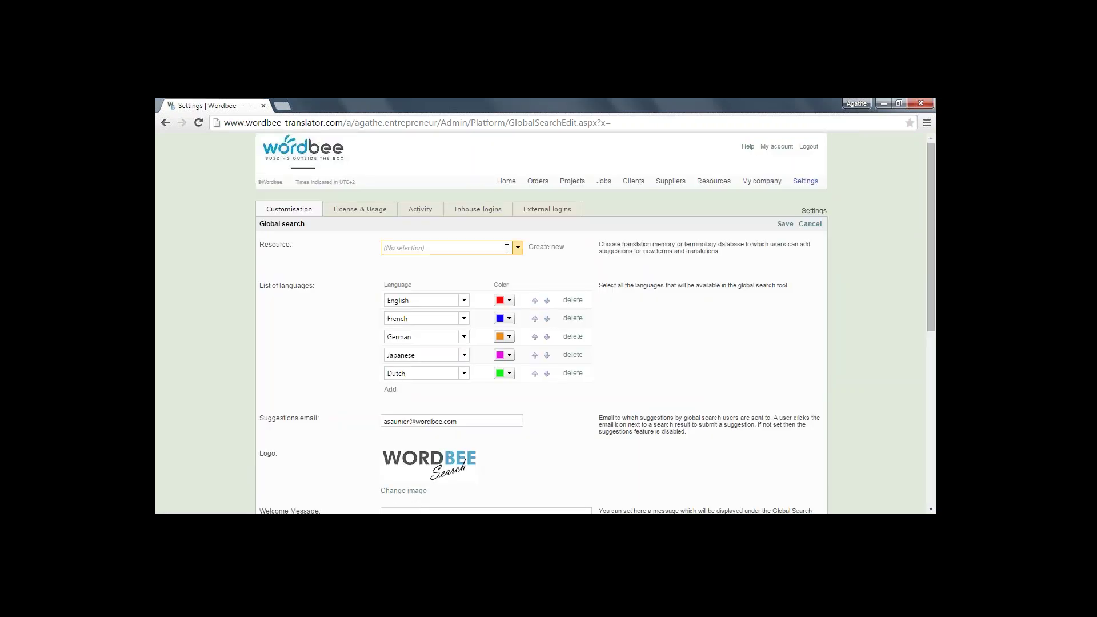
left_click(517, 249)
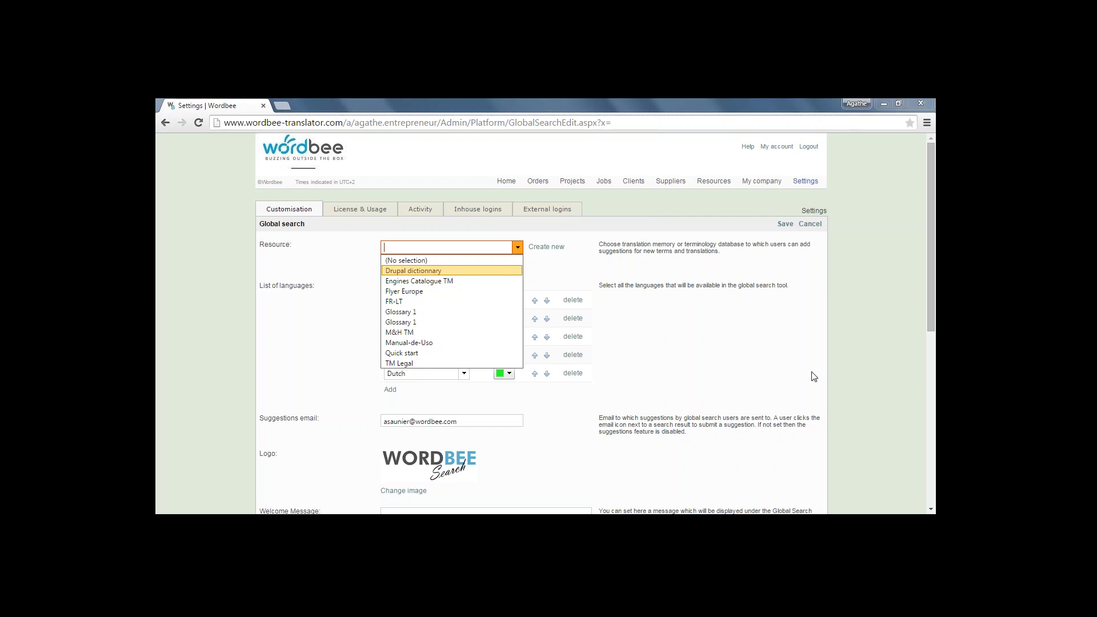
left_click(690, 334)
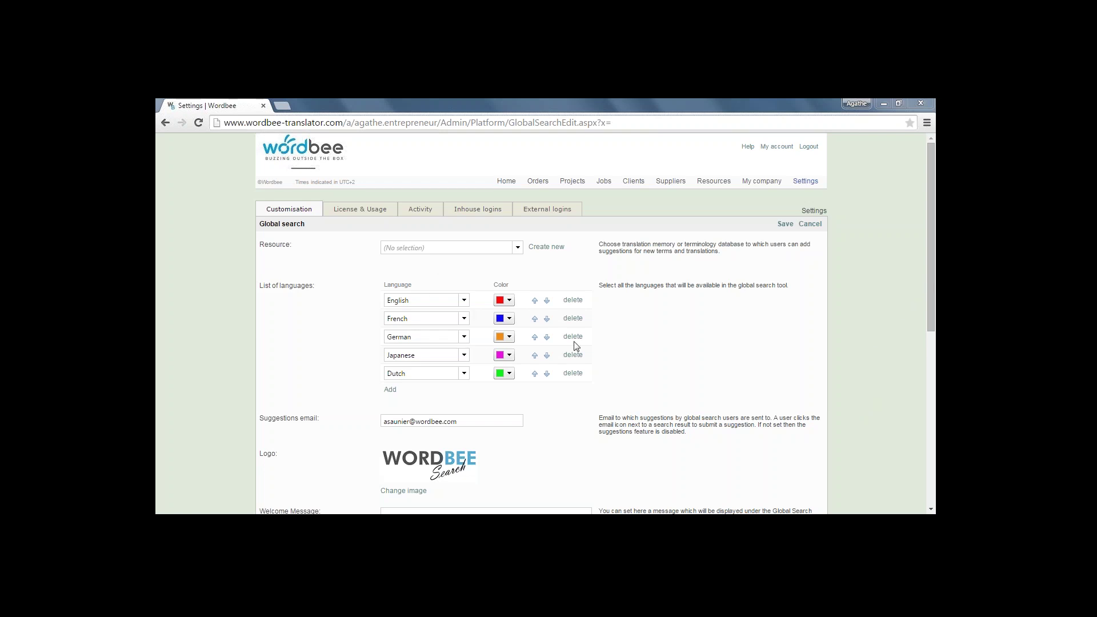
left_click(583, 329)
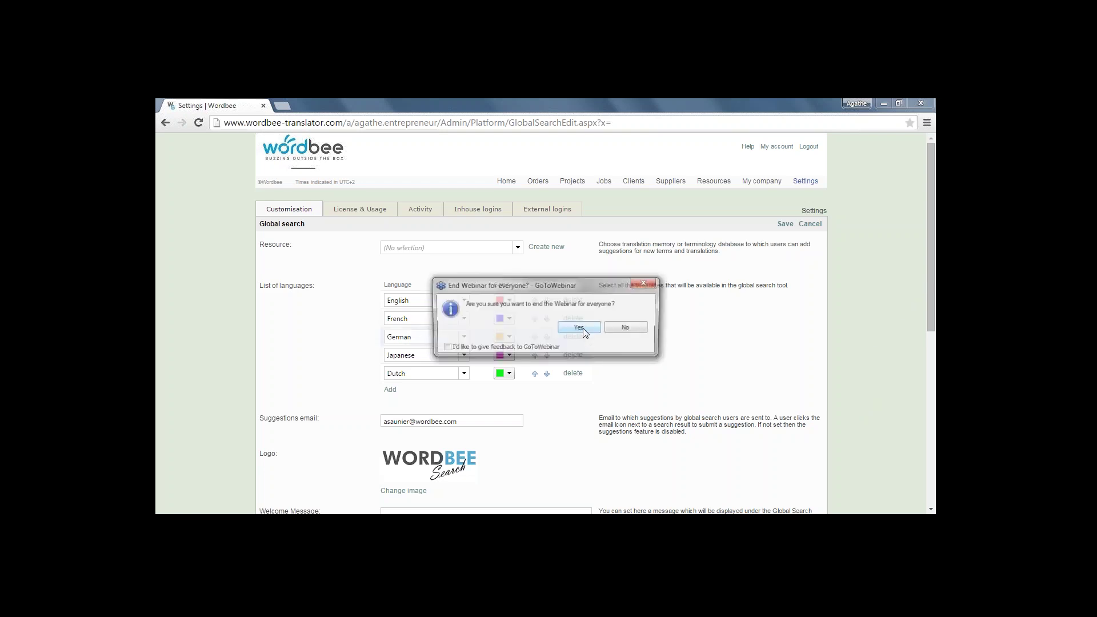